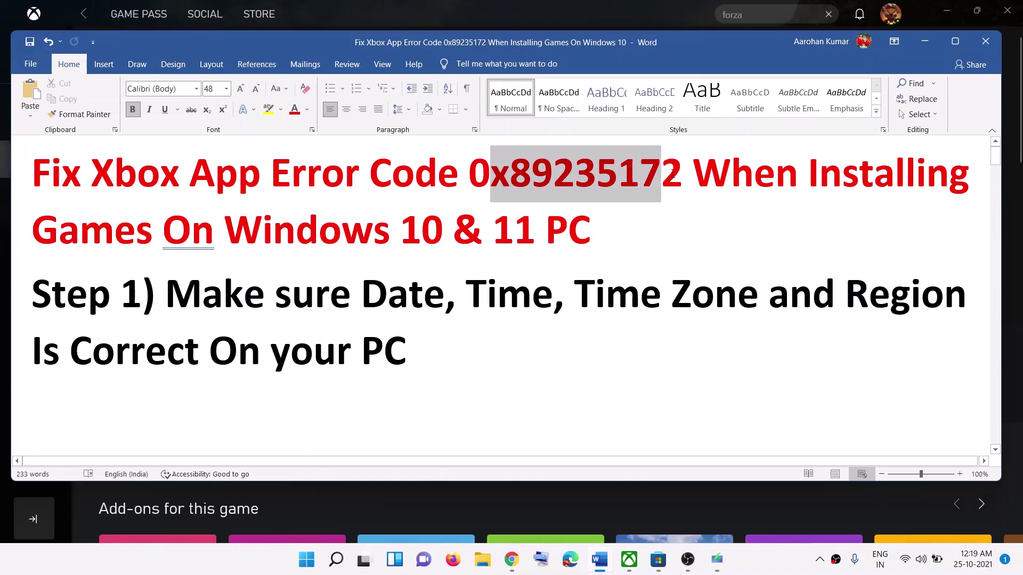
- Highlight the error code in the document title, and check the time zone choices in the Windows Date & time settings
drag(281, 170, 690, 174)
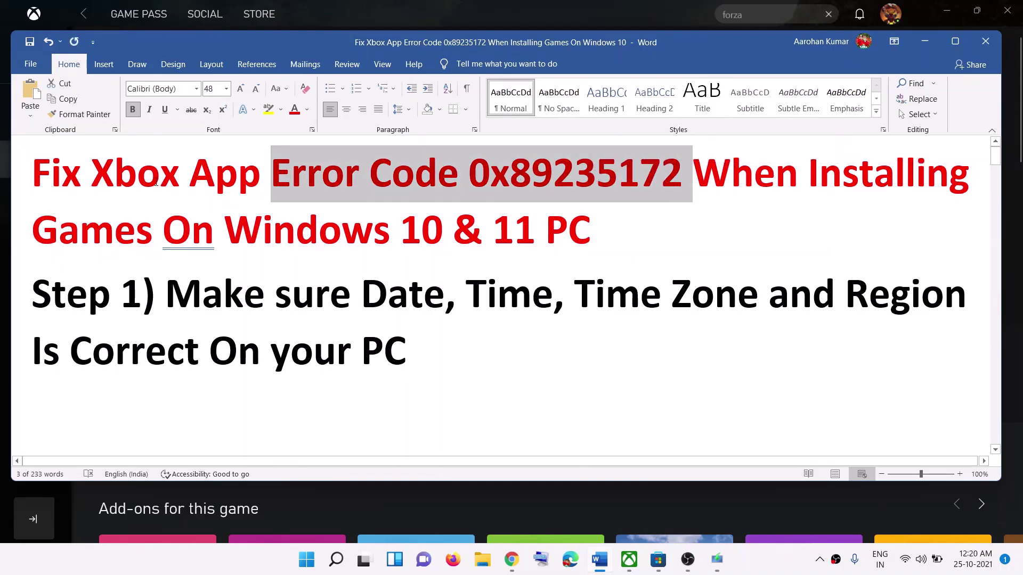
click(924, 42)
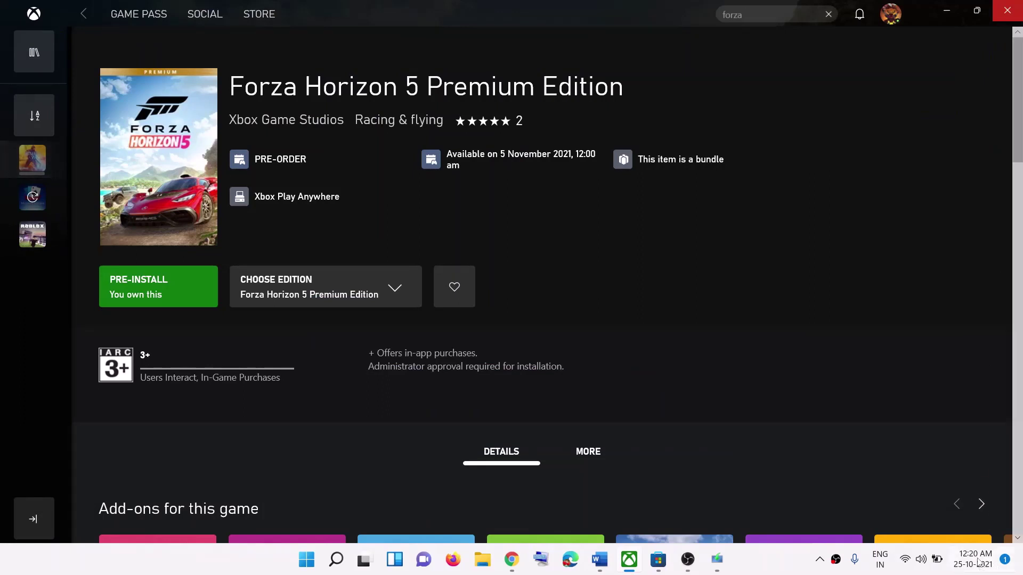
mouse_move(973, 567)
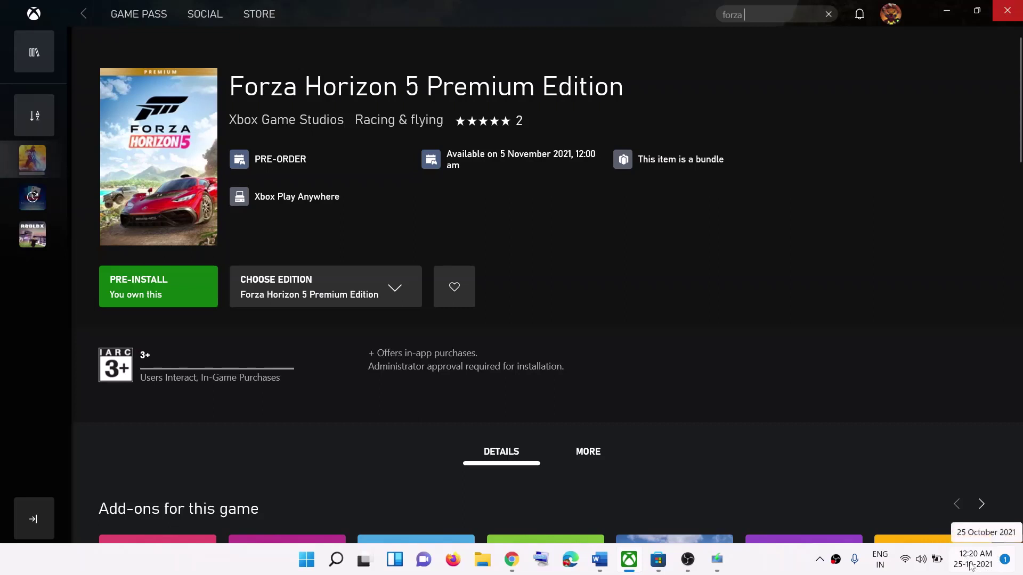
right_click(970, 566)
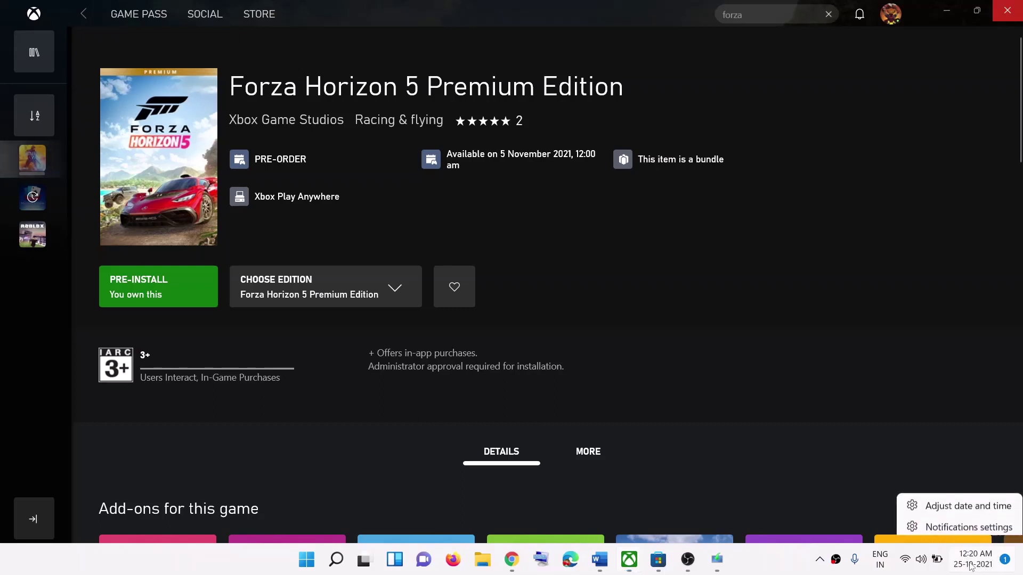
click(962, 506)
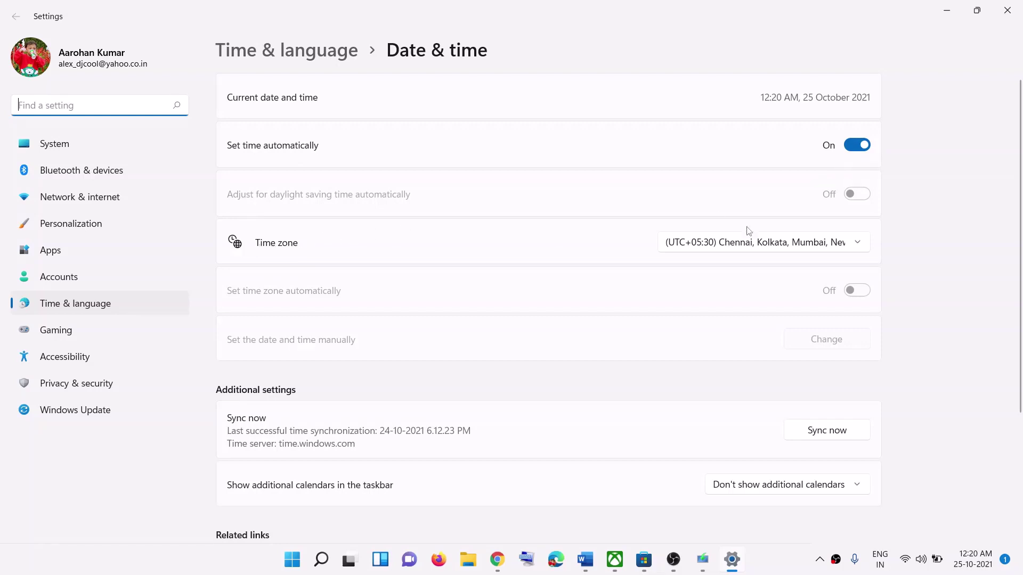
click(753, 245)
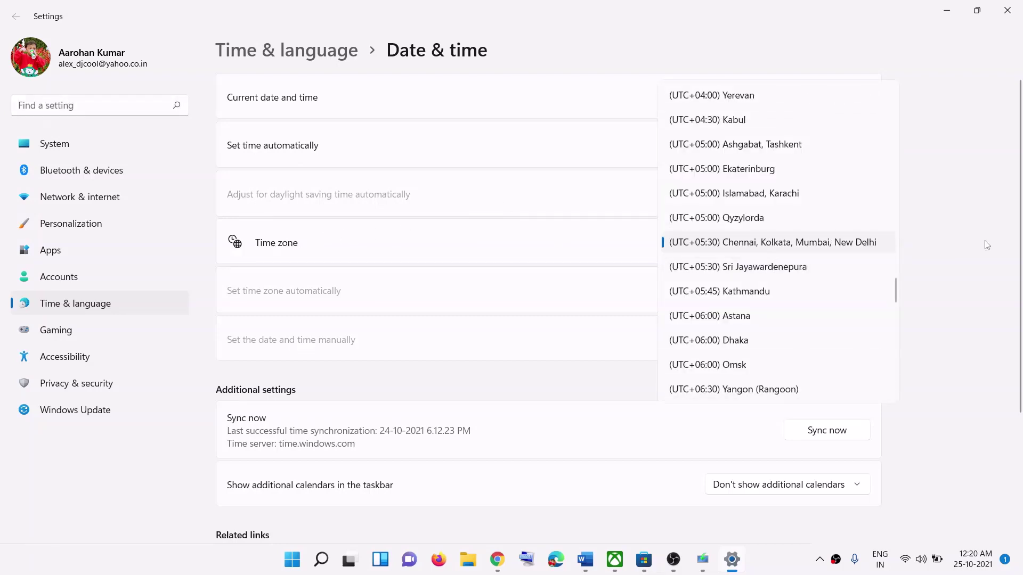
click(938, 244)
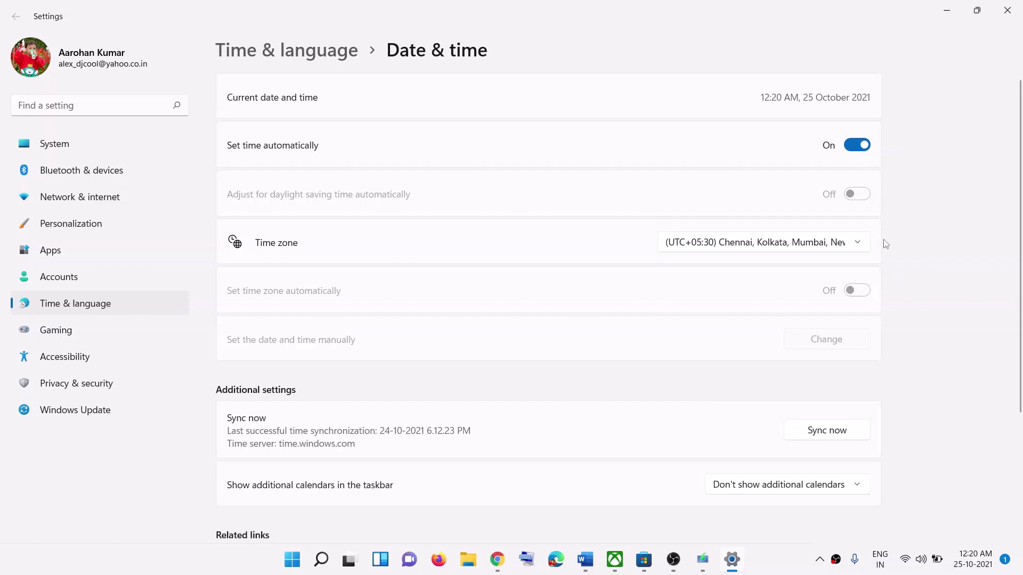
- Check the country or region choices in the Language & region settings
click(69, 309)
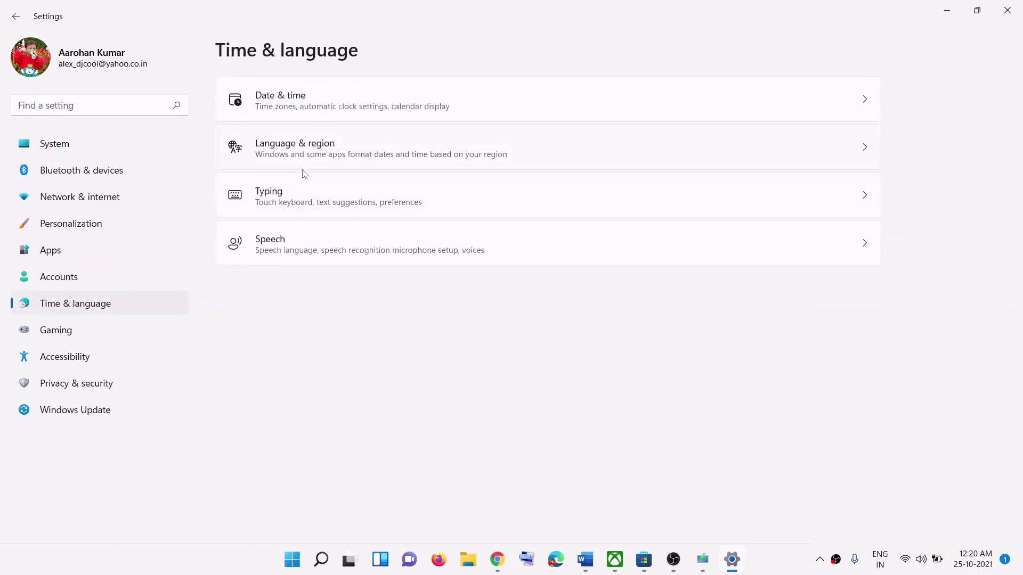
click(330, 155)
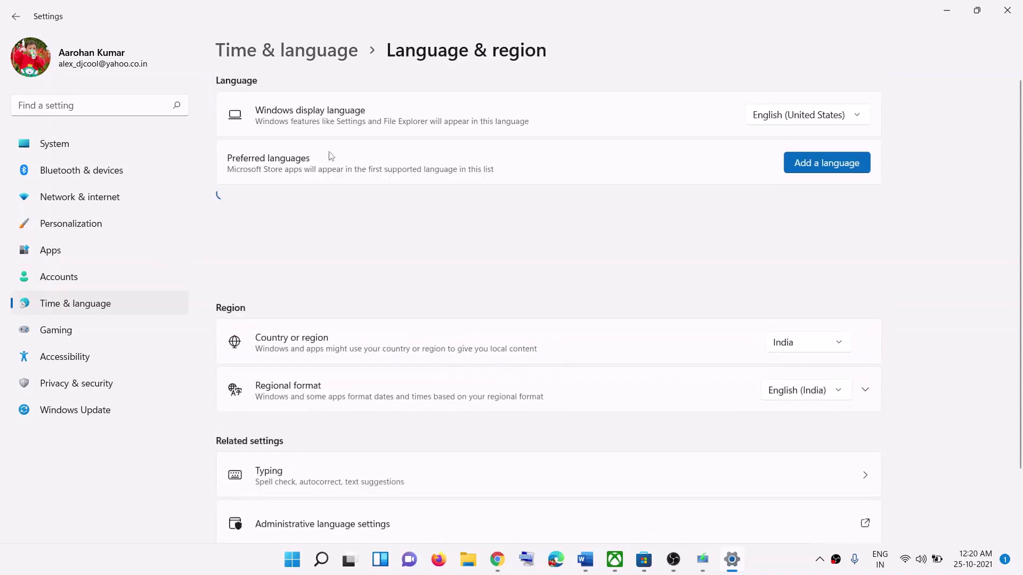
click(829, 349)
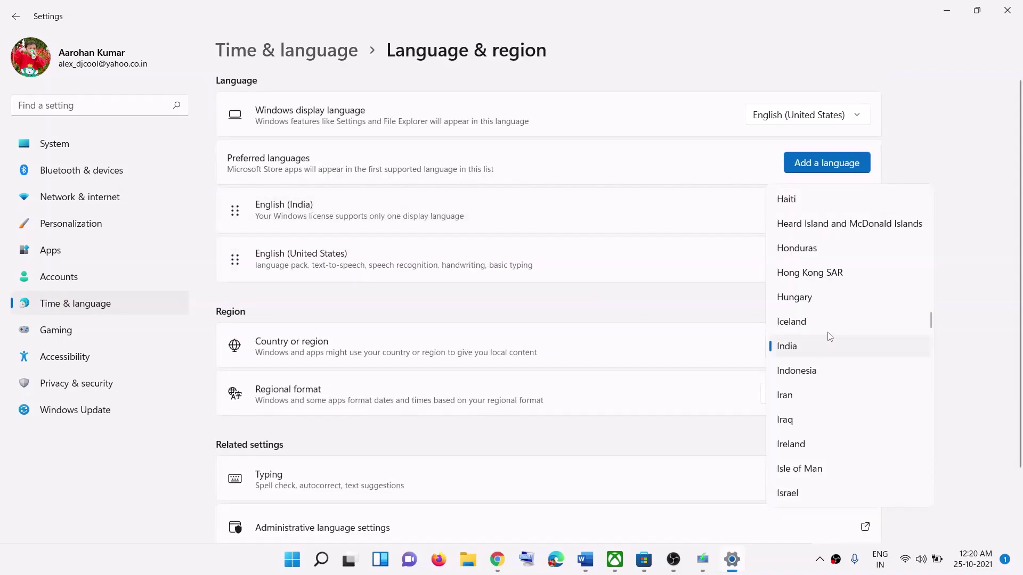
click(984, 304)
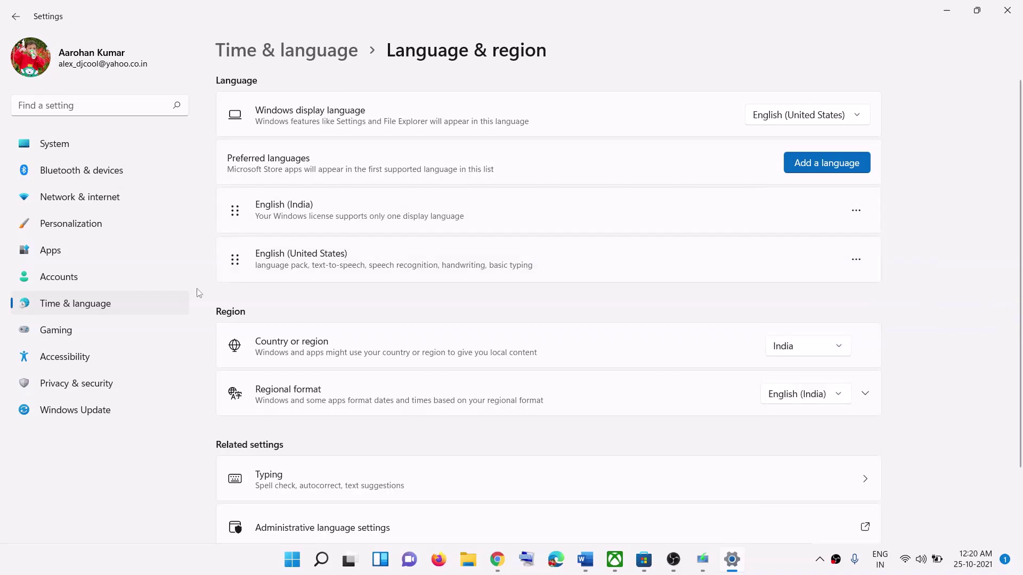
- Review the system date and time in the Date and Time dialog reached through additional clocks, and accept them as they are
click(113, 302)
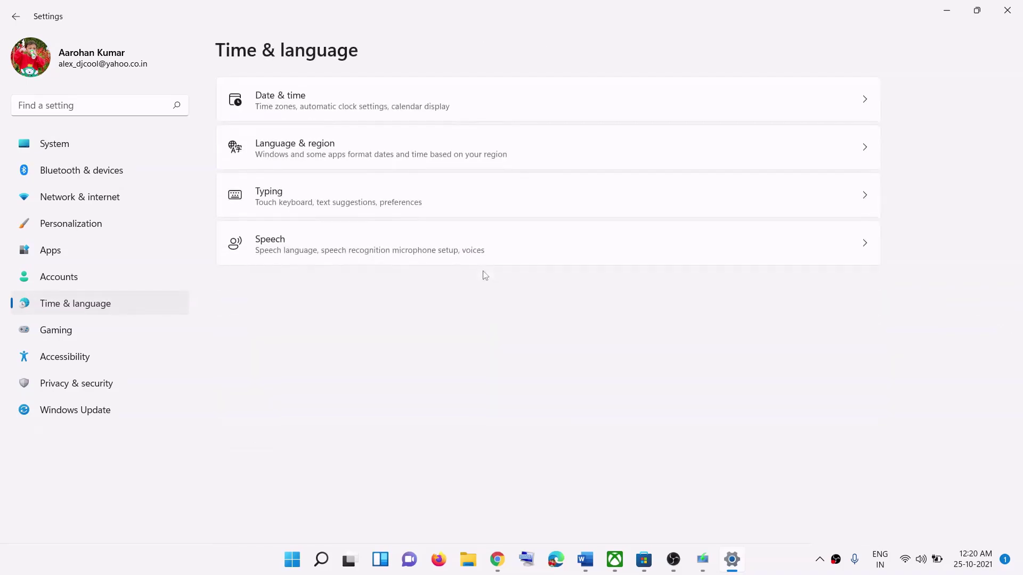
click(315, 107)
scroll(793, 347, down, 3)
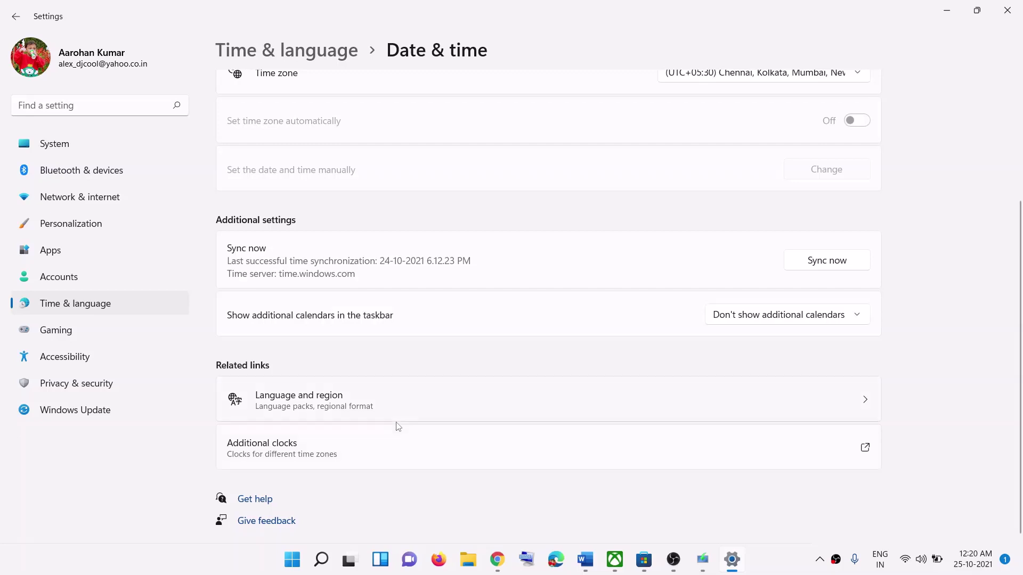
click(272, 458)
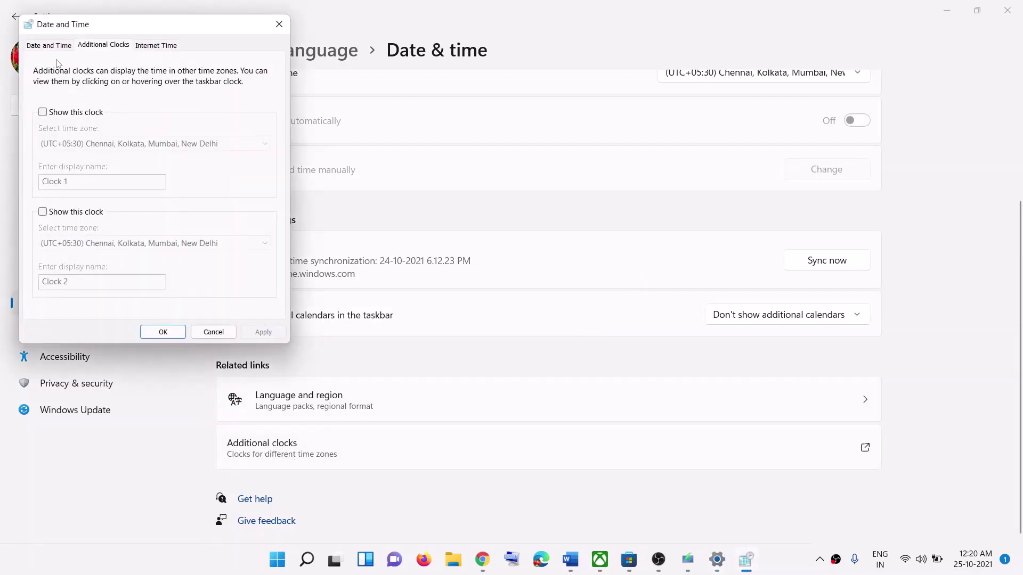
click(55, 50)
drag(133, 30, 408, 81)
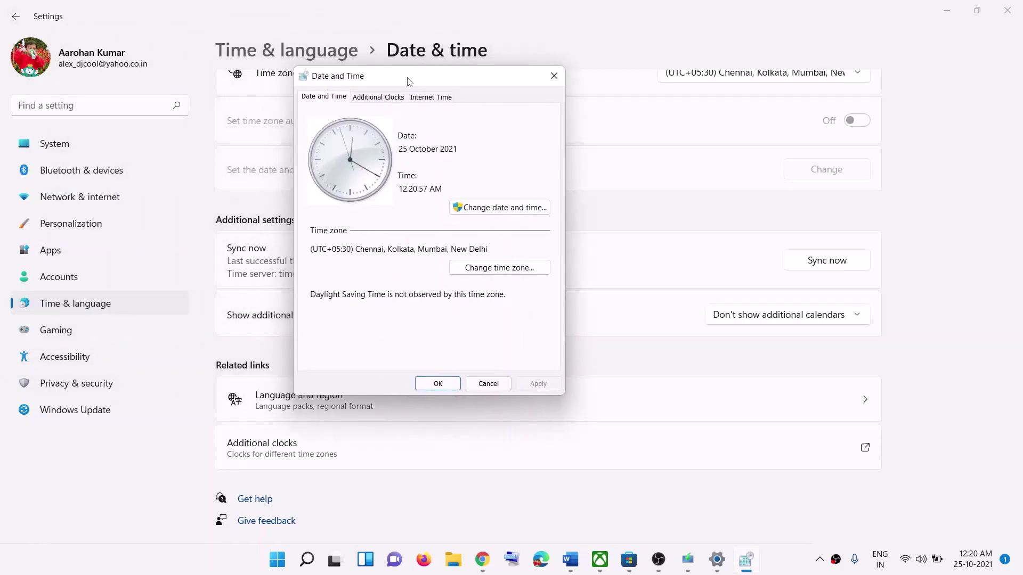
click(482, 208)
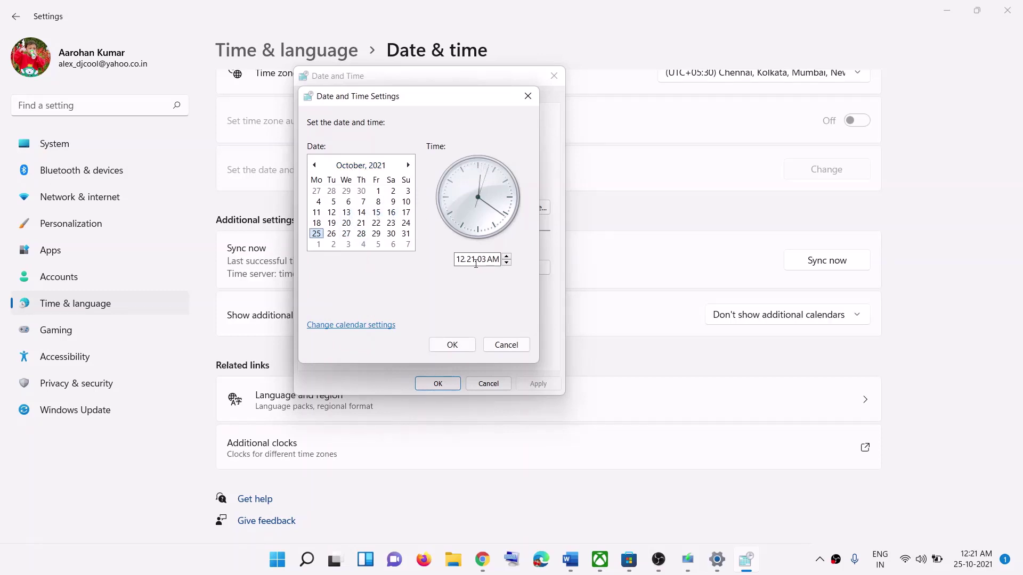
click(452, 345)
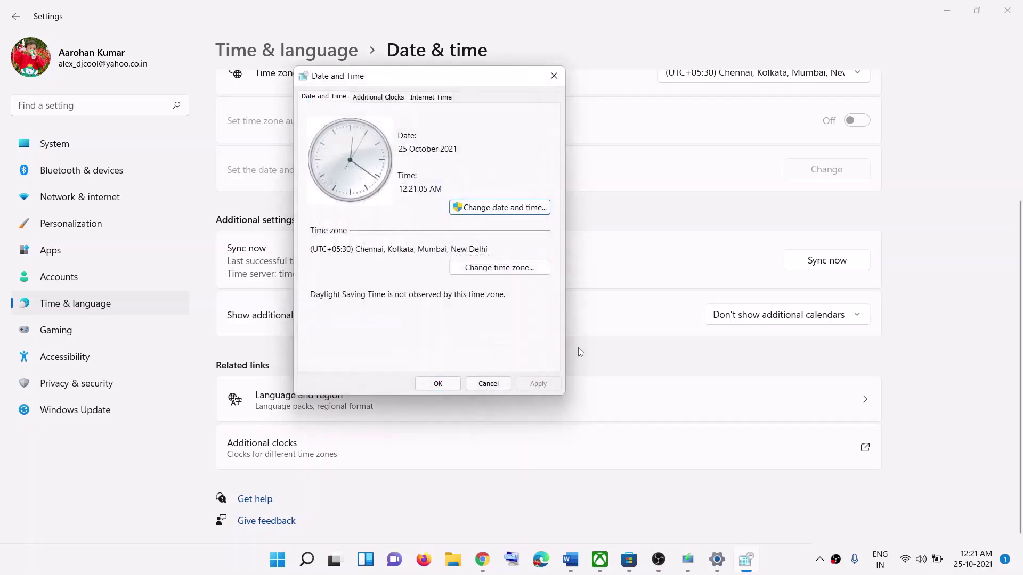
click(437, 383)
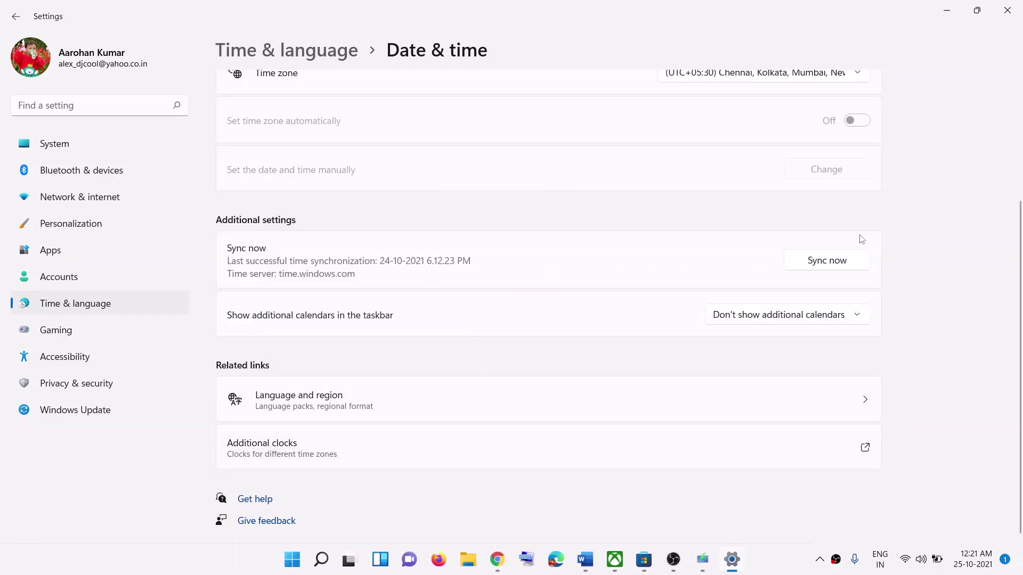
- Synchronize the system clock with the time server and close the Windows settings
scroll(821, 280, up, 3)
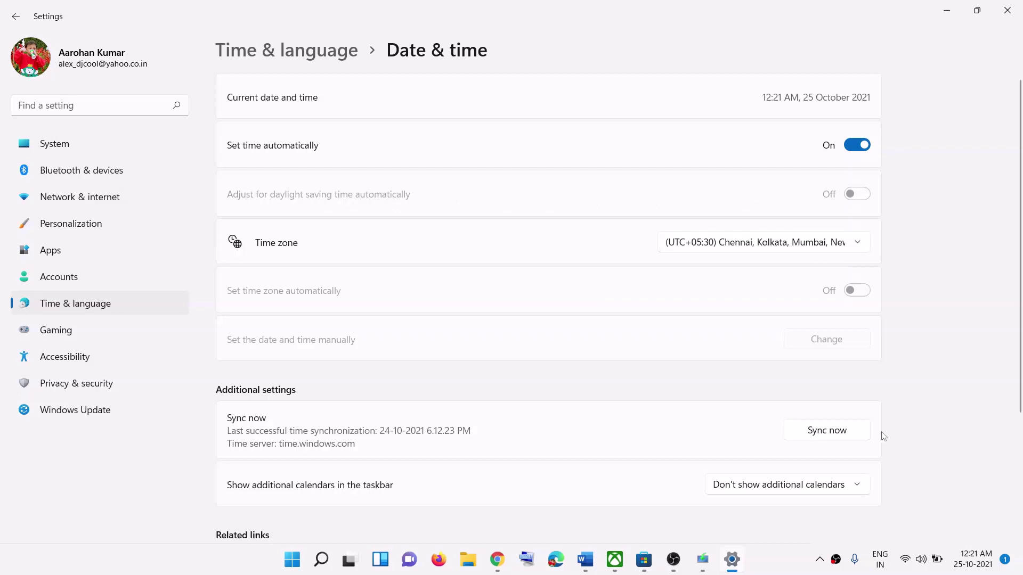
click(824, 431)
click(1007, 10)
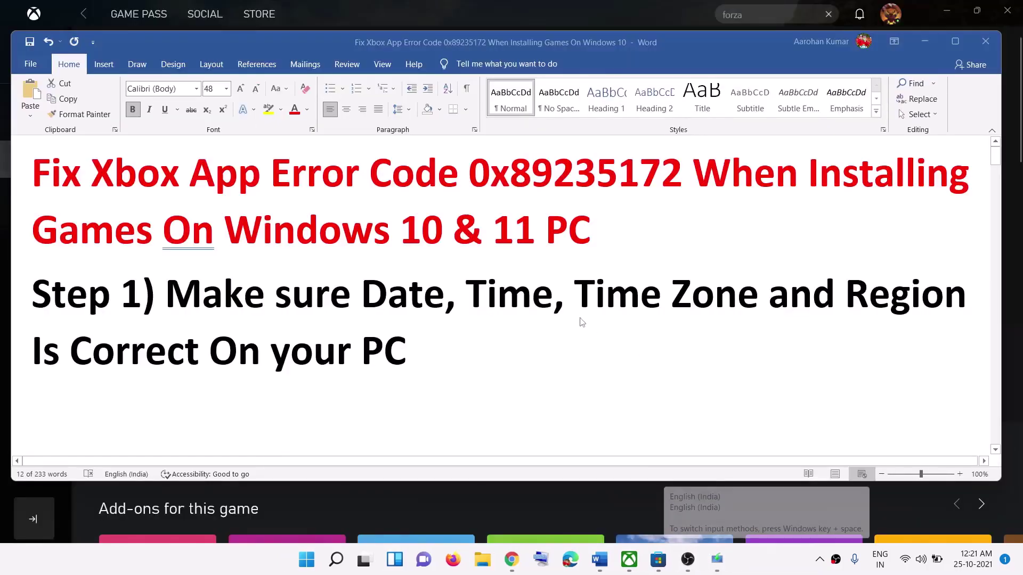
- Read Step 2 in the Word document and check which account is signed in to the Xbox app
scroll(344, 314, down, 3)
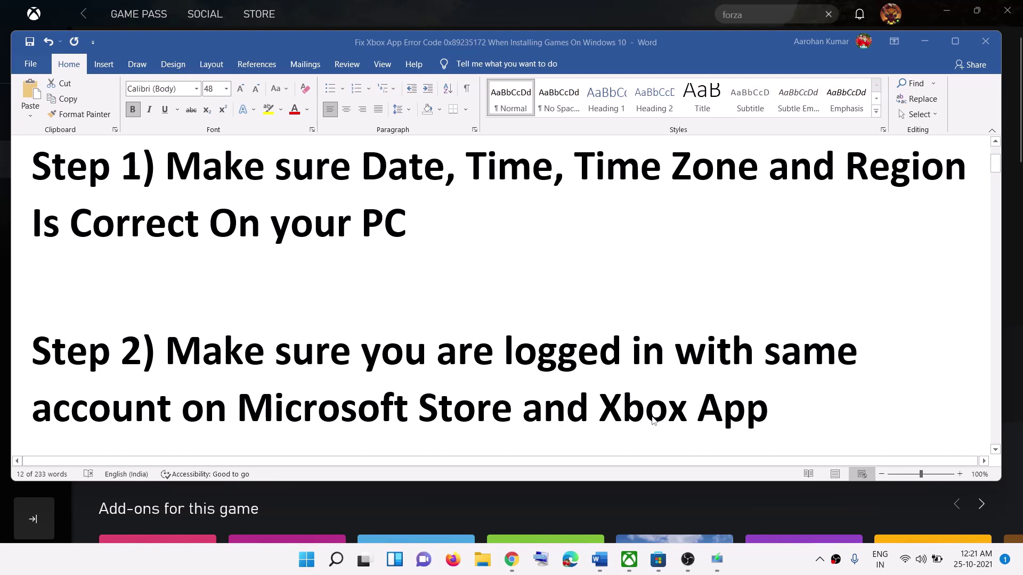
click(924, 41)
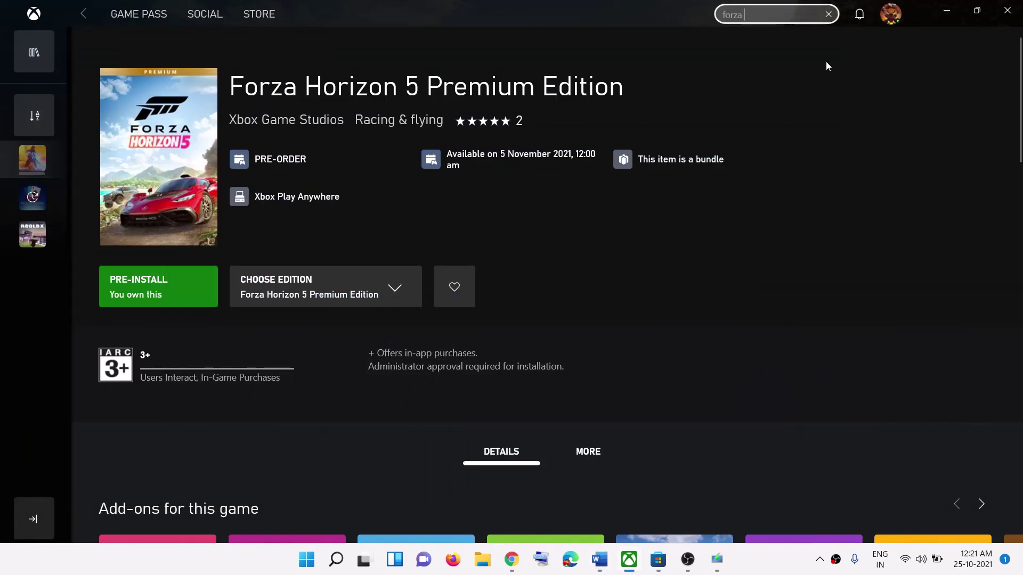
click(894, 17)
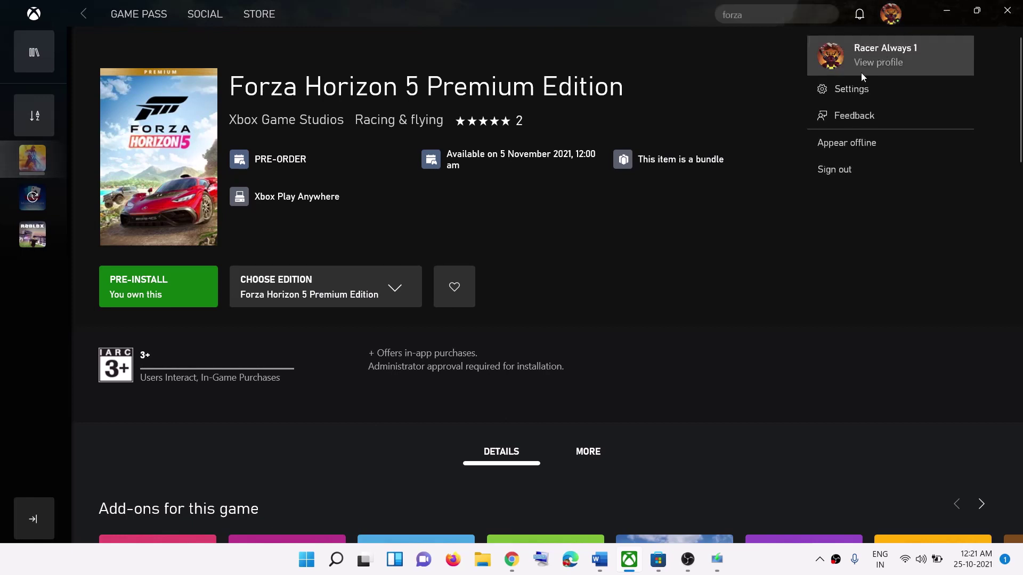
click(728, 86)
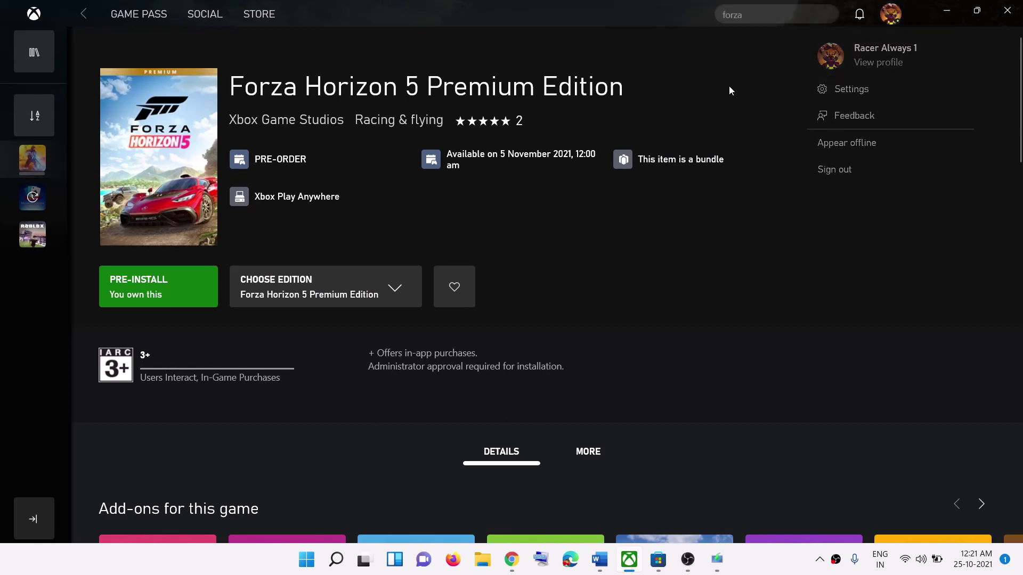
- Switch to Microsoft Store and check which account is signed in there
click(662, 561)
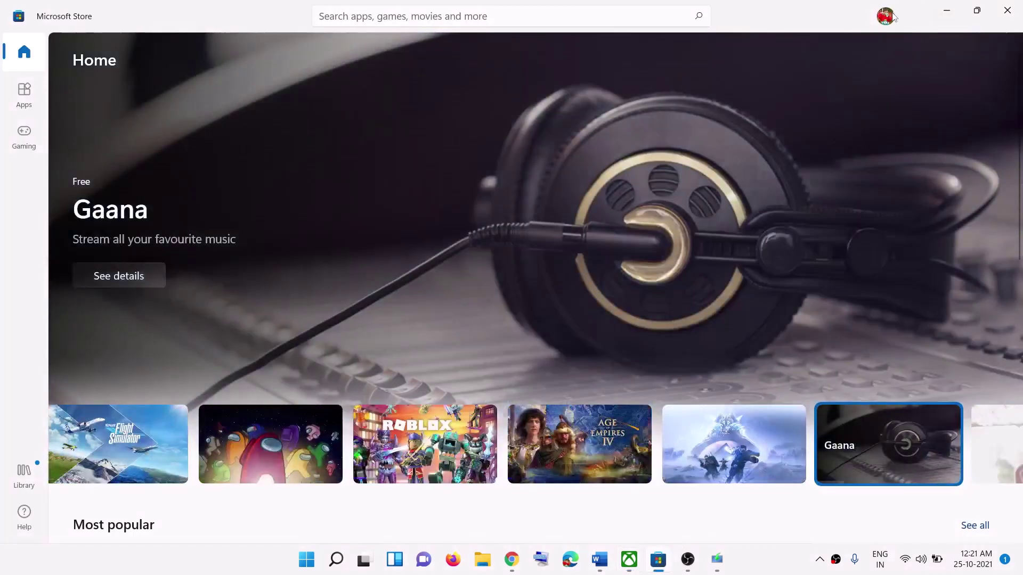
click(886, 16)
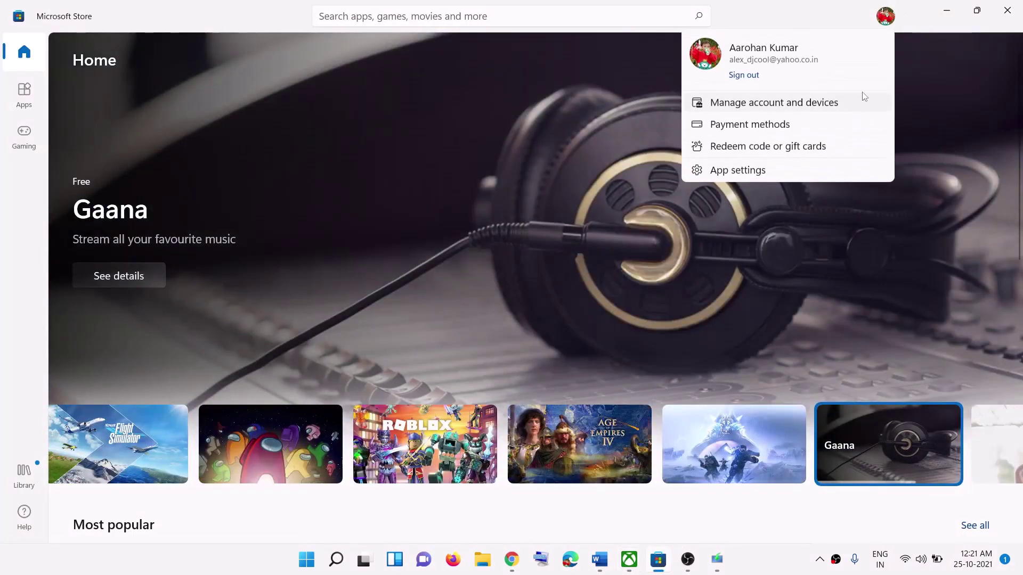
click(185, 21)
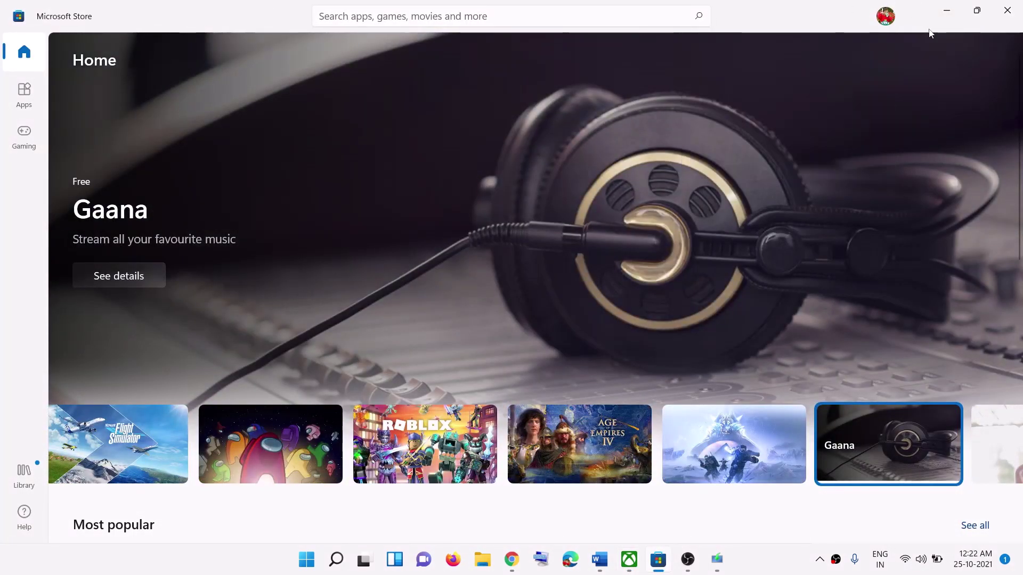
click(952, 13)
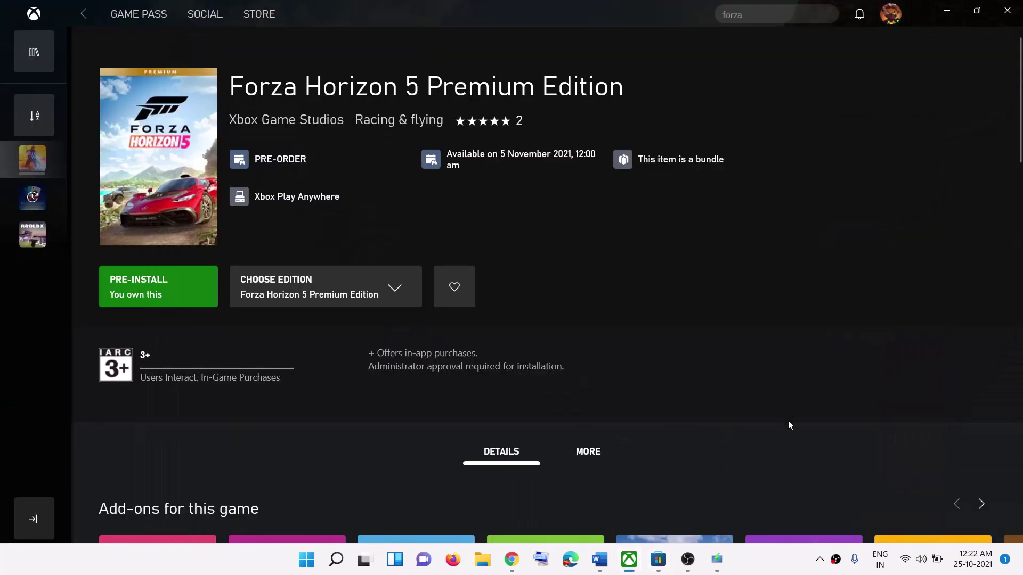
- Return to the Word document and highlight the Step 2 and Step 3 instructions
click(610, 566)
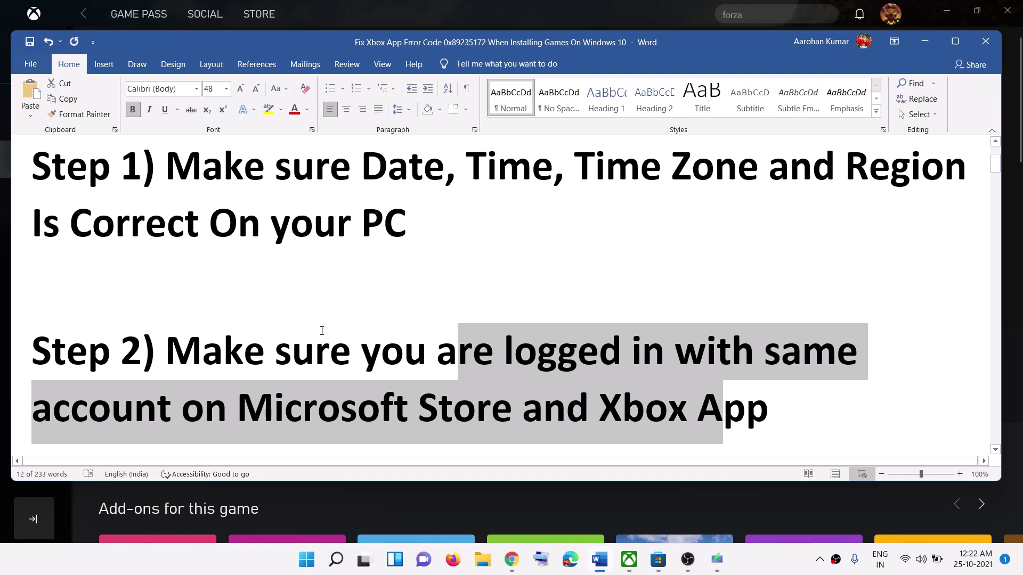
drag(166, 352, 670, 382)
scroll(326, 388, down, 3)
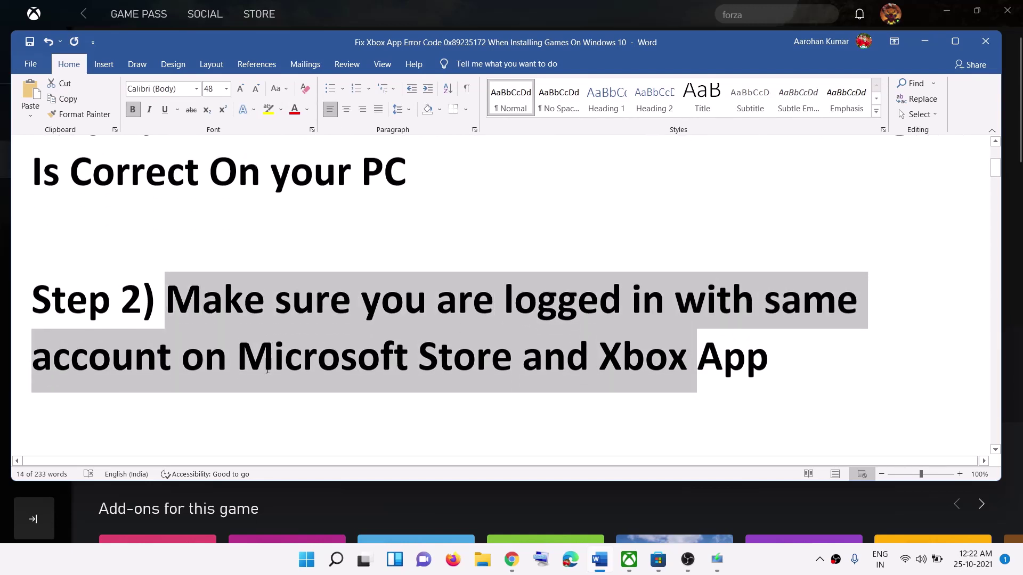
drag(166, 346, 414, 399)
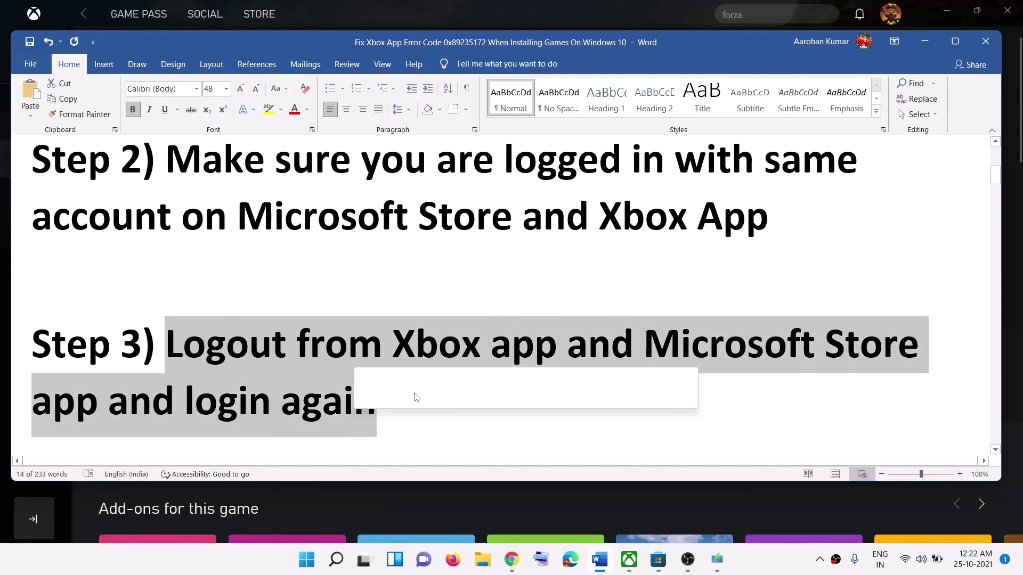
- Switch to the Xbox app, sign out of the current account, and reopen the account options
click(927, 42)
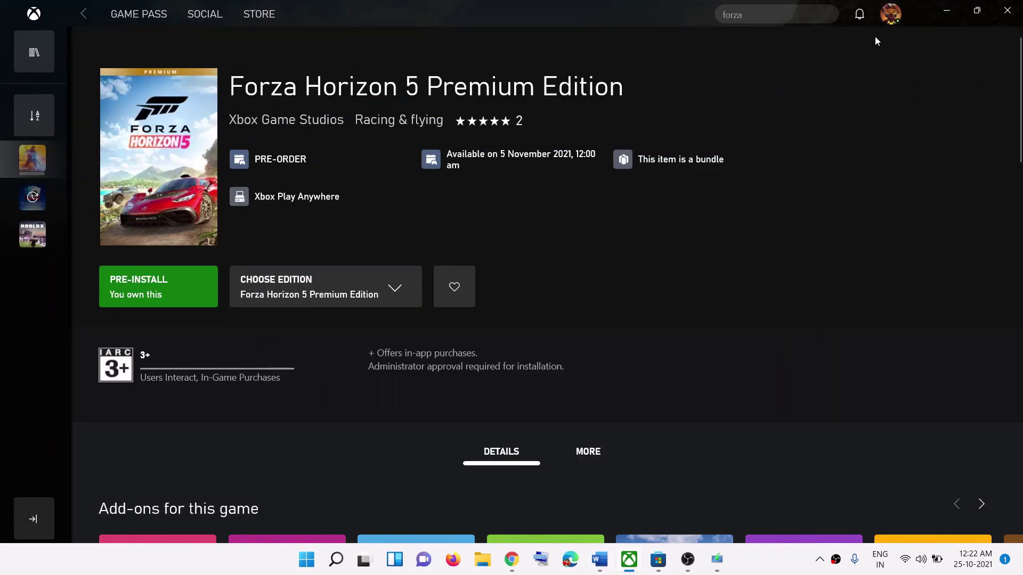
click(893, 19)
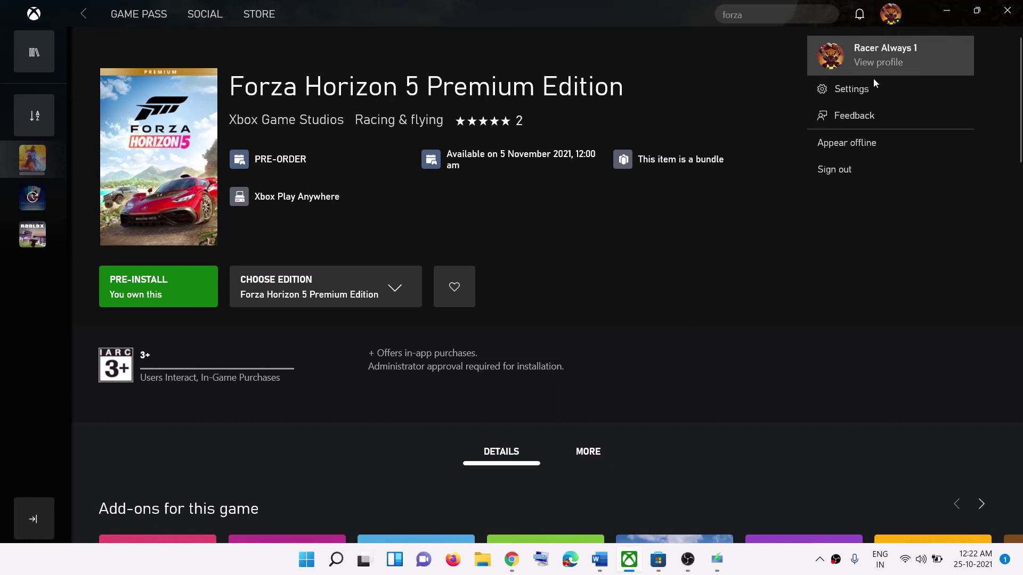
click(843, 176)
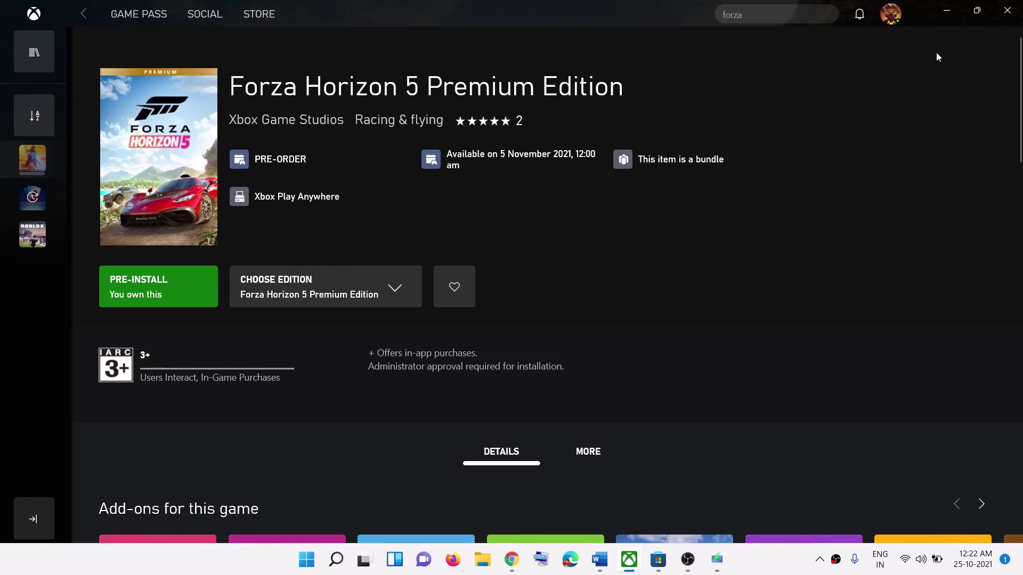
click(894, 16)
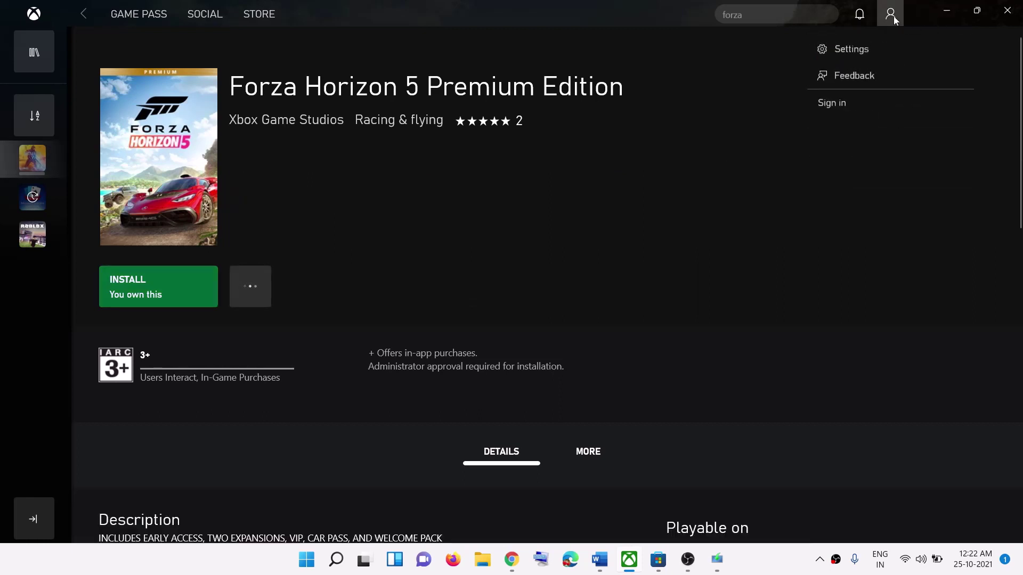
- Start signing in to the Xbox app, then switch to Microsoft Store and sign out of the current account
click(845, 101)
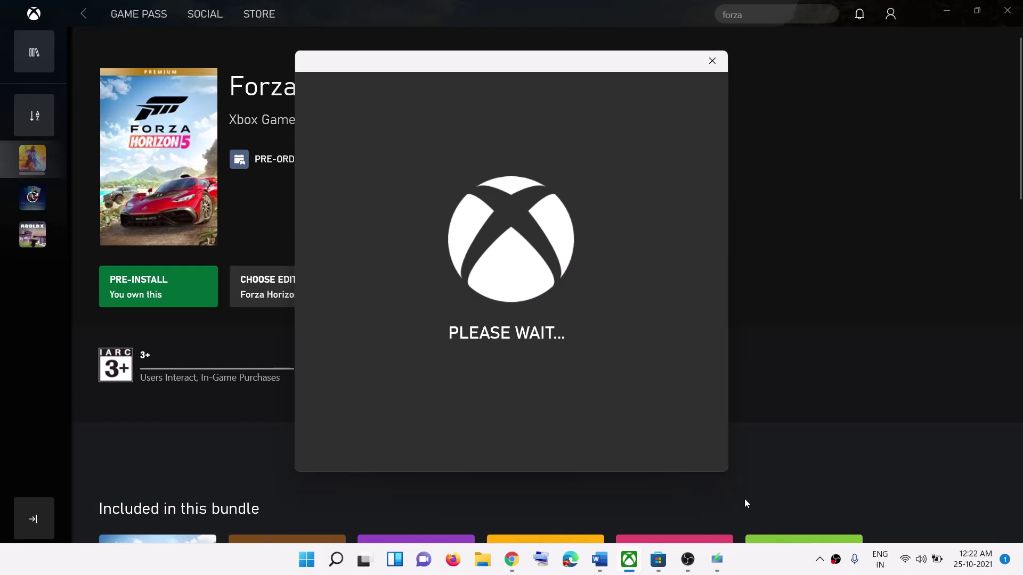
click(660, 562)
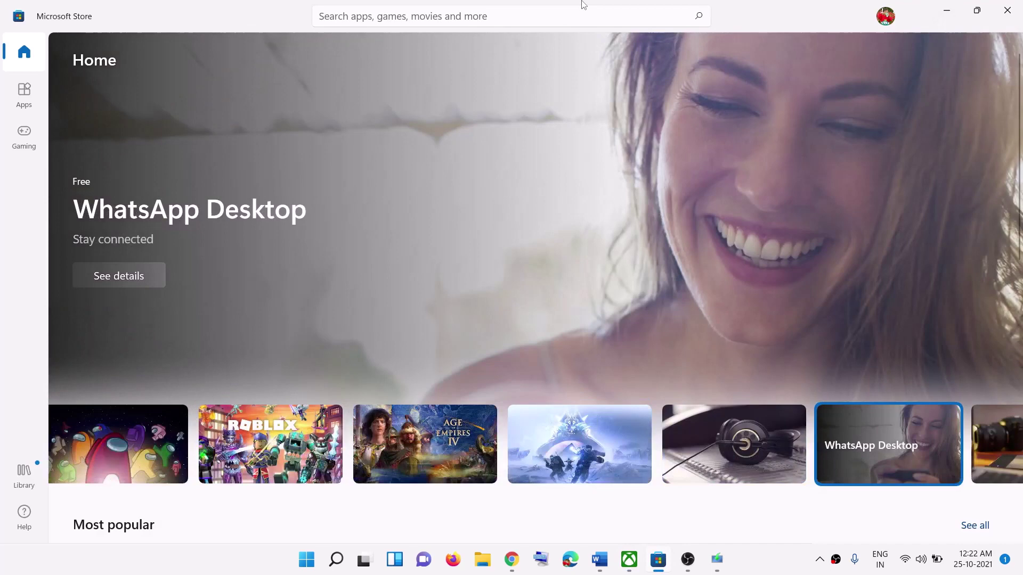
click(886, 17)
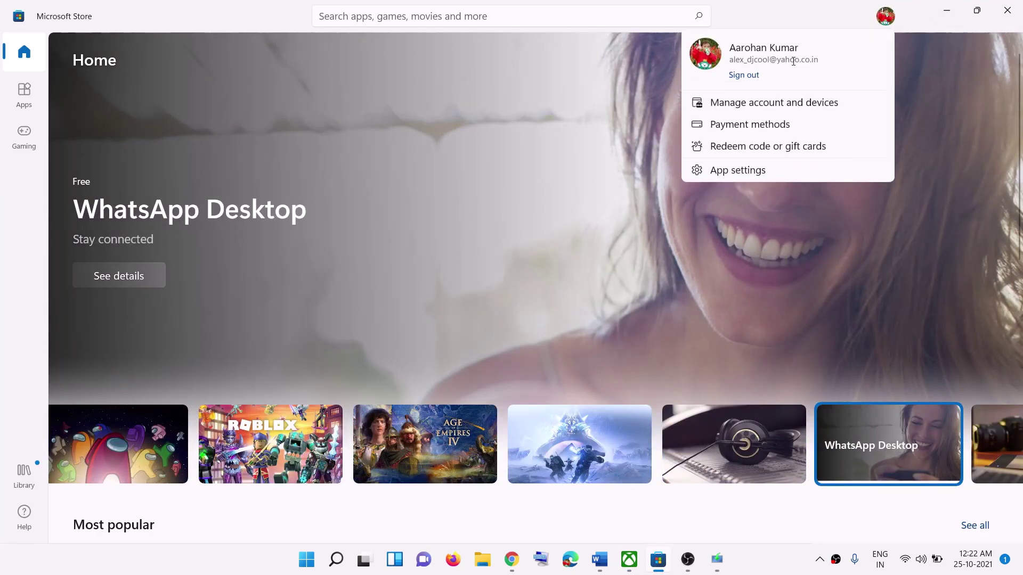
click(740, 75)
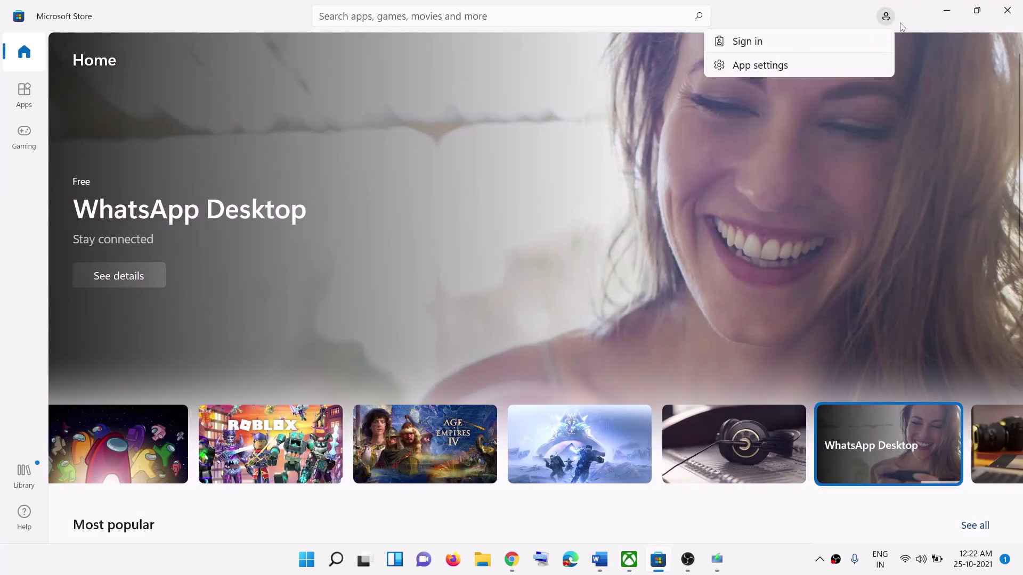
- Sign back in to Microsoft Store with the first listed Microsoft account, entering its sign-in PIN or password, and complete the Xbox app sign-in
click(767, 43)
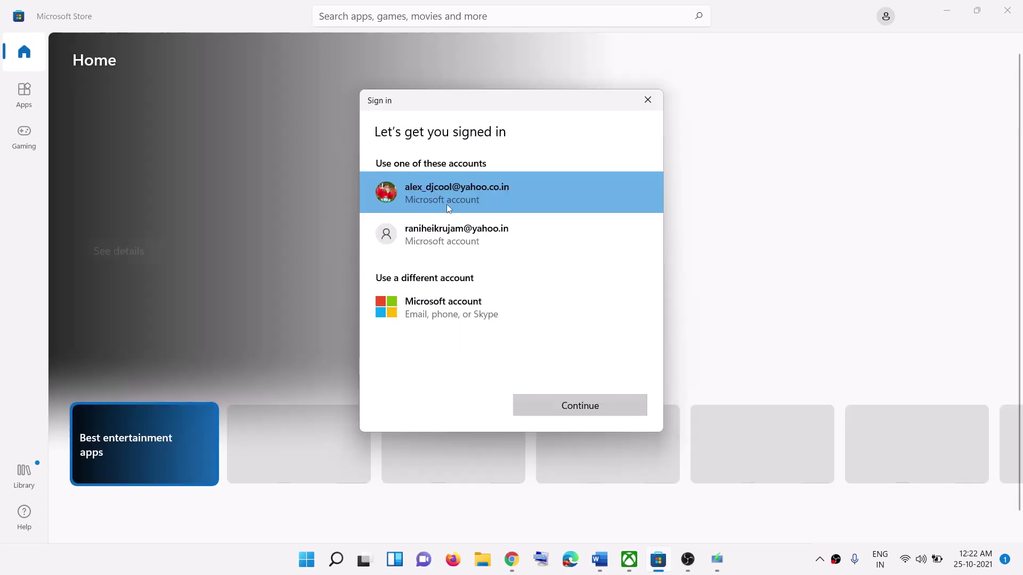
click(447, 204)
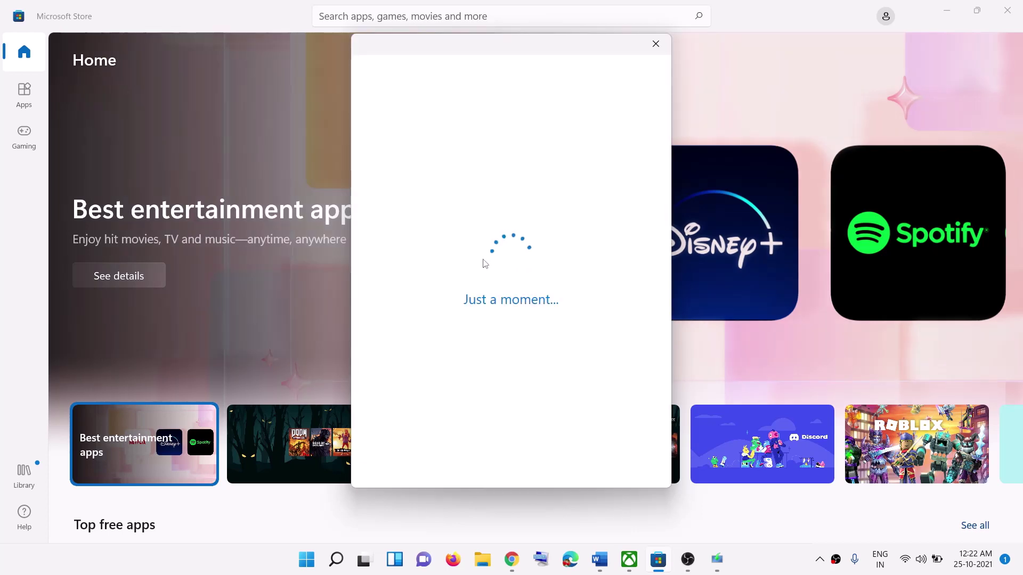
text(•)
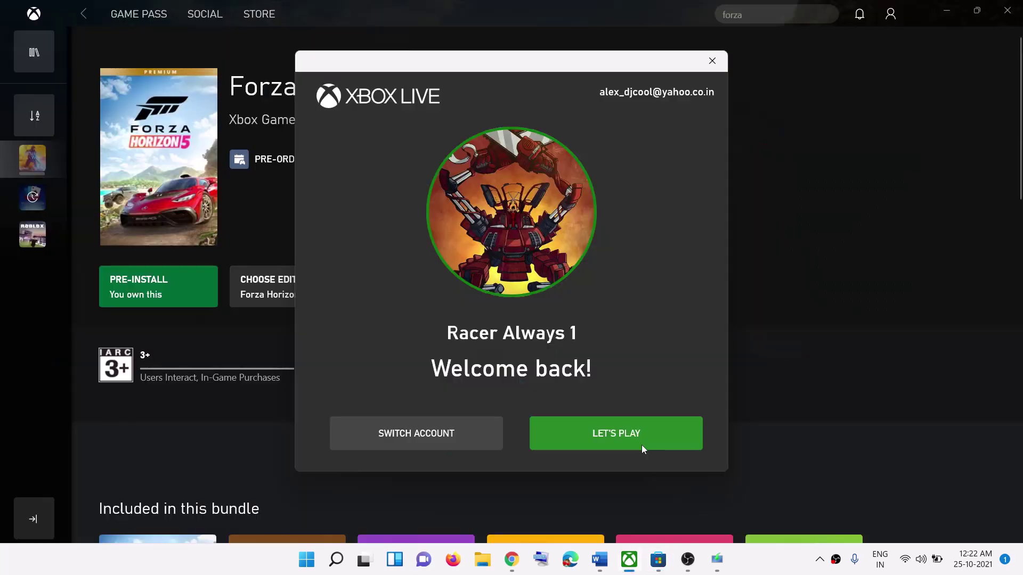
click(636, 442)
- Switch to the Word document and copy the command wsreset from Step 4
click(599, 560)
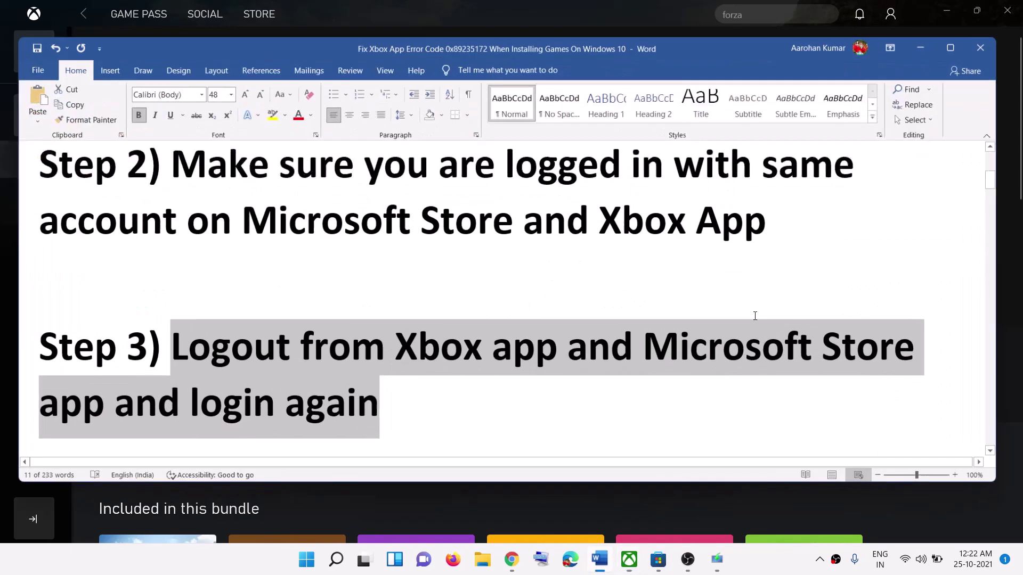
scroll(371, 333, down, 5)
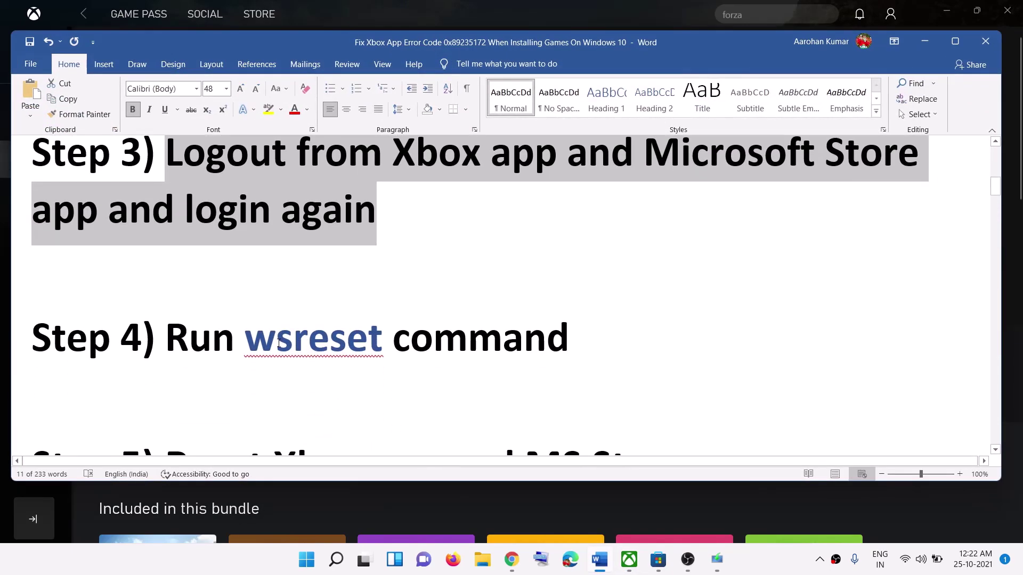
drag(245, 337, 384, 337)
key(ctrl+c)
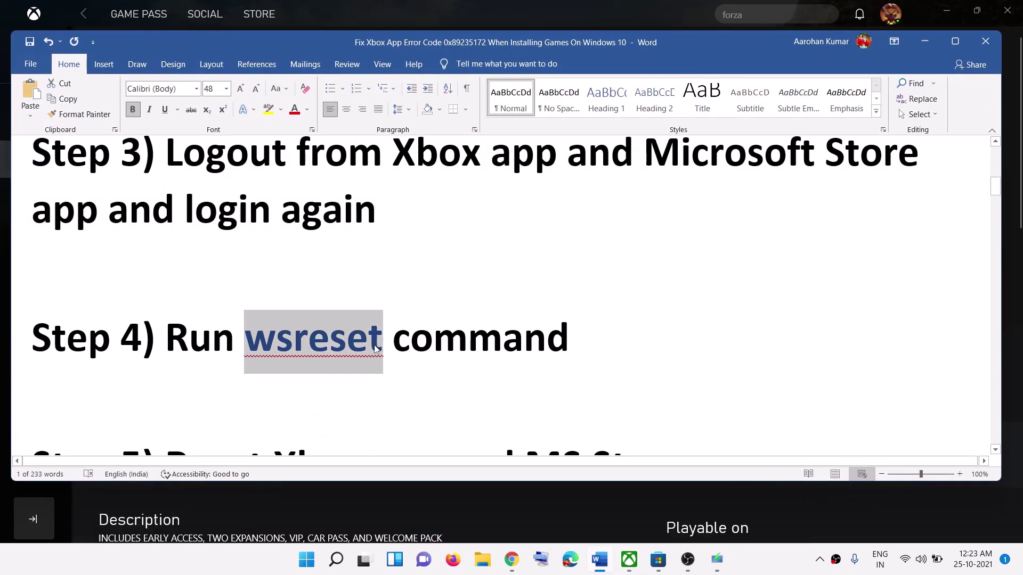
- Find the copied wsreset command through Windows search and run it
click(336, 560)
key(ctrl+v)
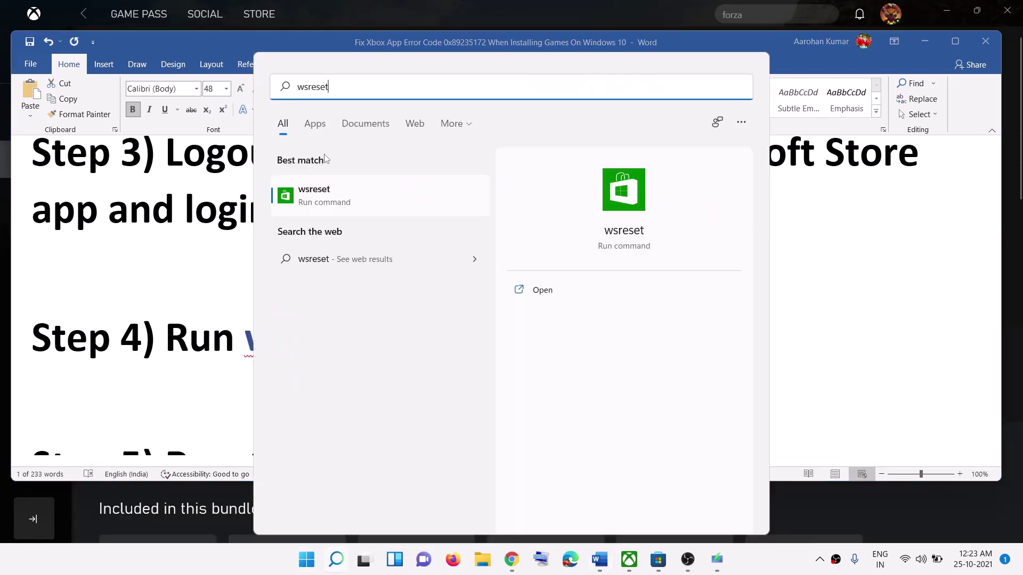
click(299, 180)
drag(356, 52, 587, 163)
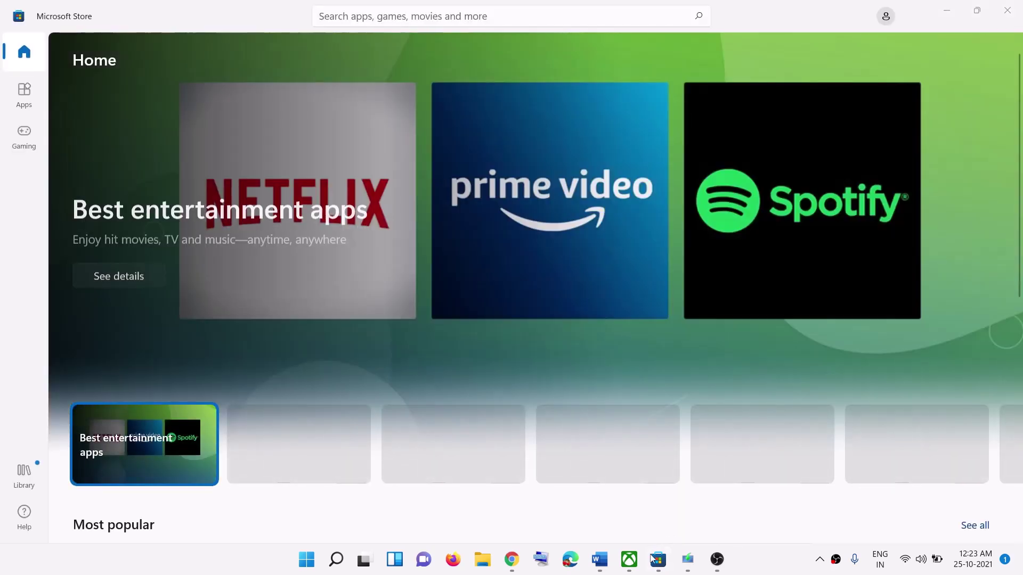
- Look at the Xbox app, highlight the Step 5 instruction in the Word document, and minimize Word
click(630, 561)
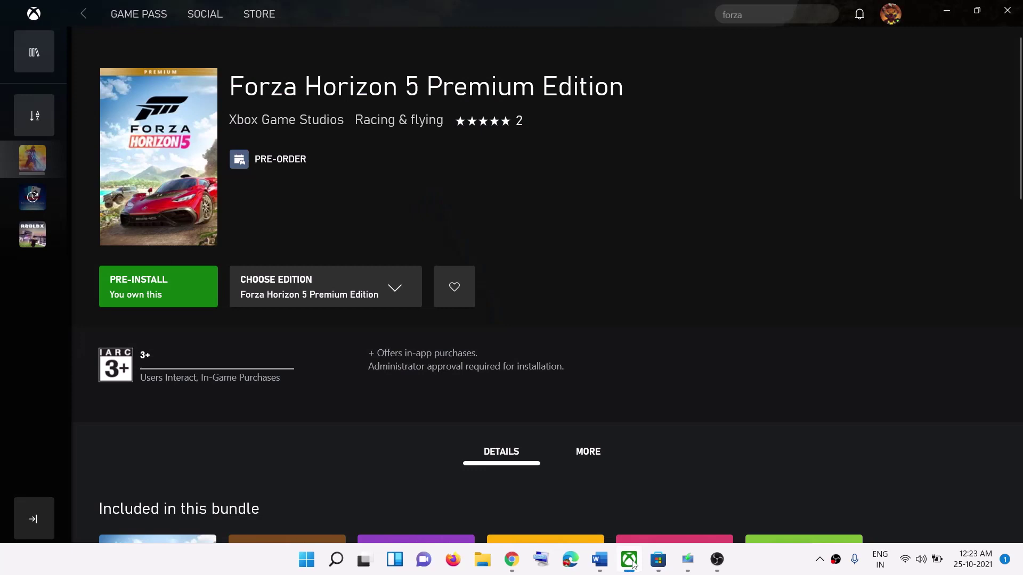
click(599, 559)
scroll(351, 349, down, 3)
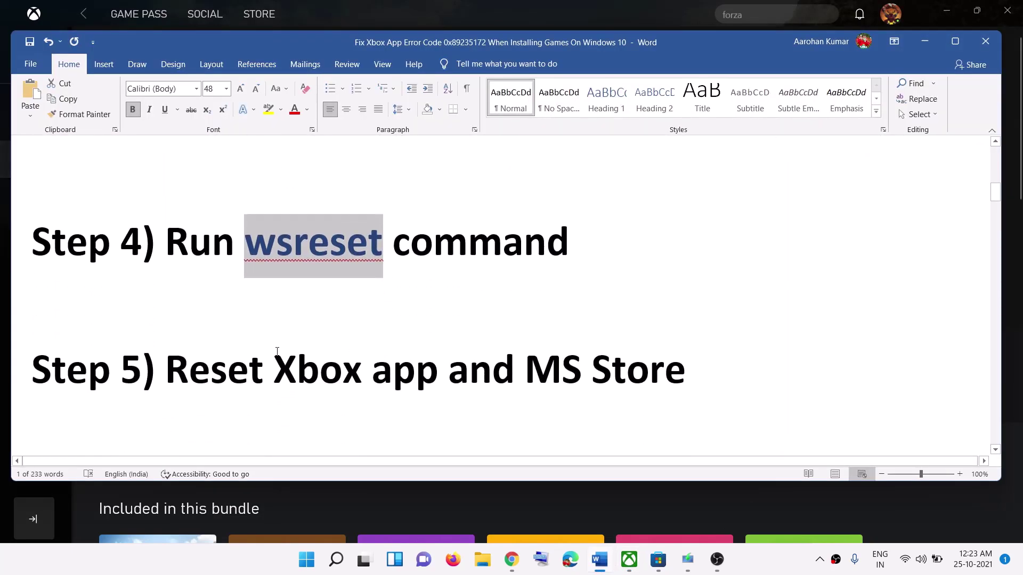
drag(166, 373, 685, 372)
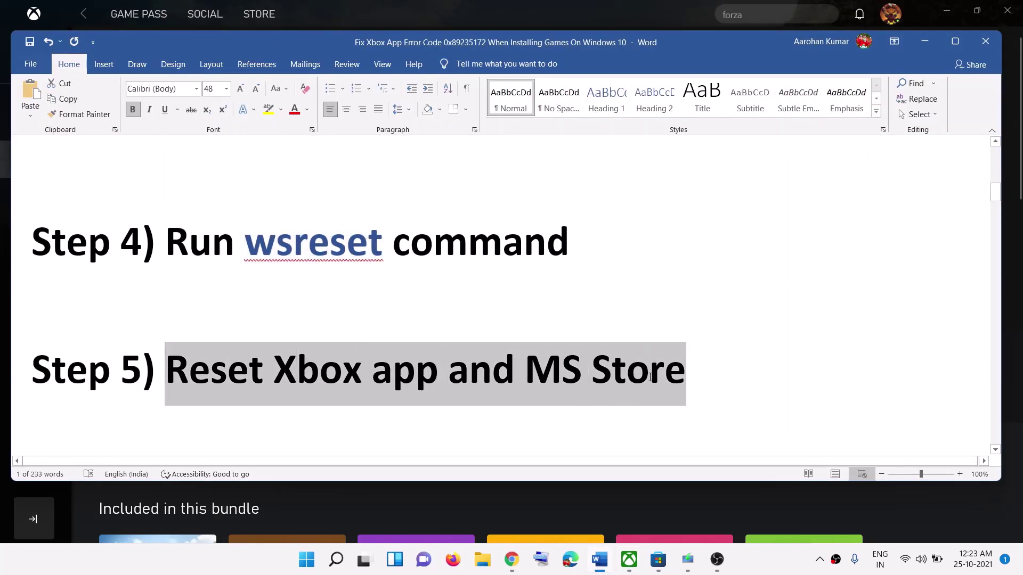
click(925, 42)
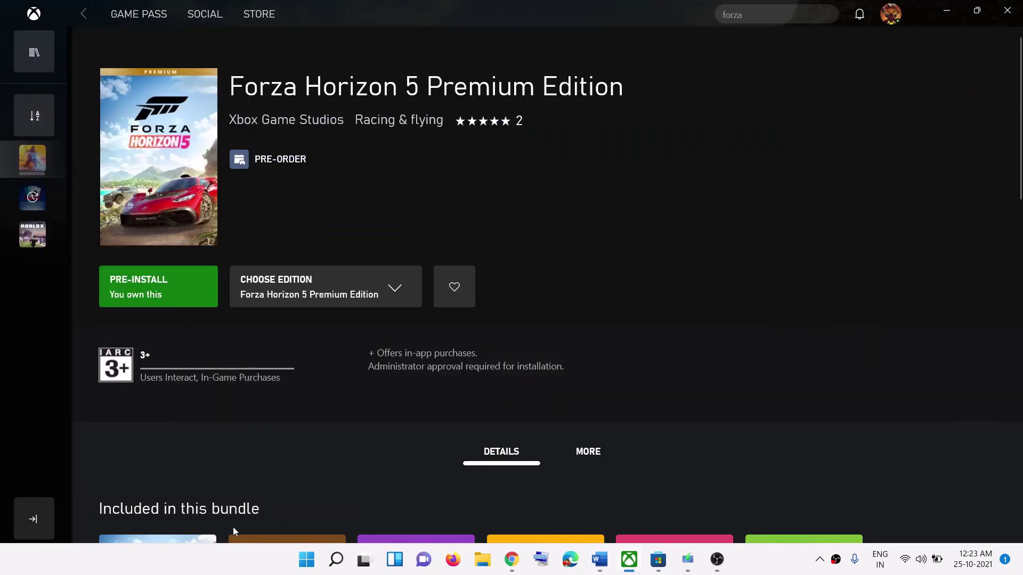
- Open Windows Settings and go to the Apps & features list
click(314, 560)
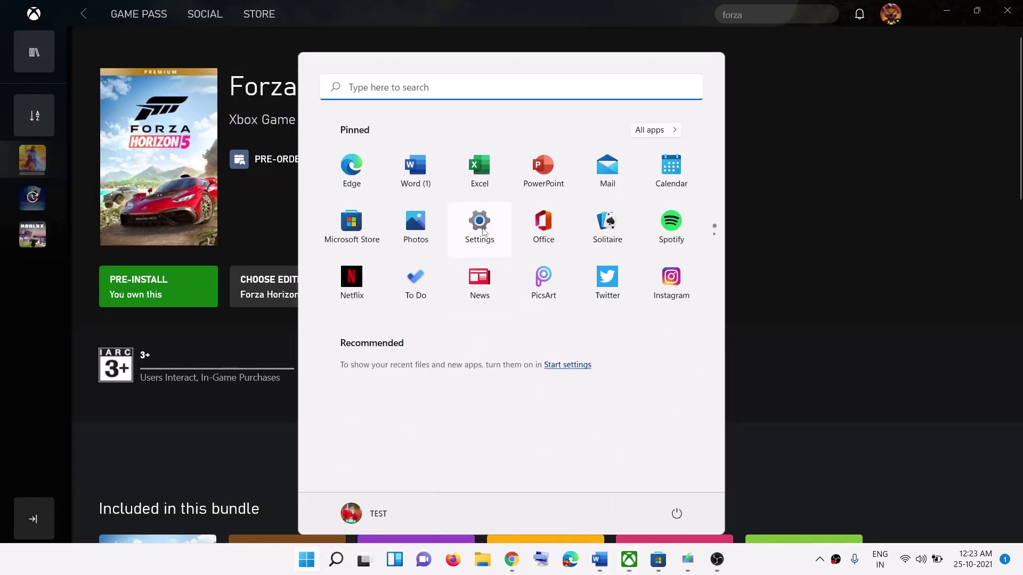
click(478, 243)
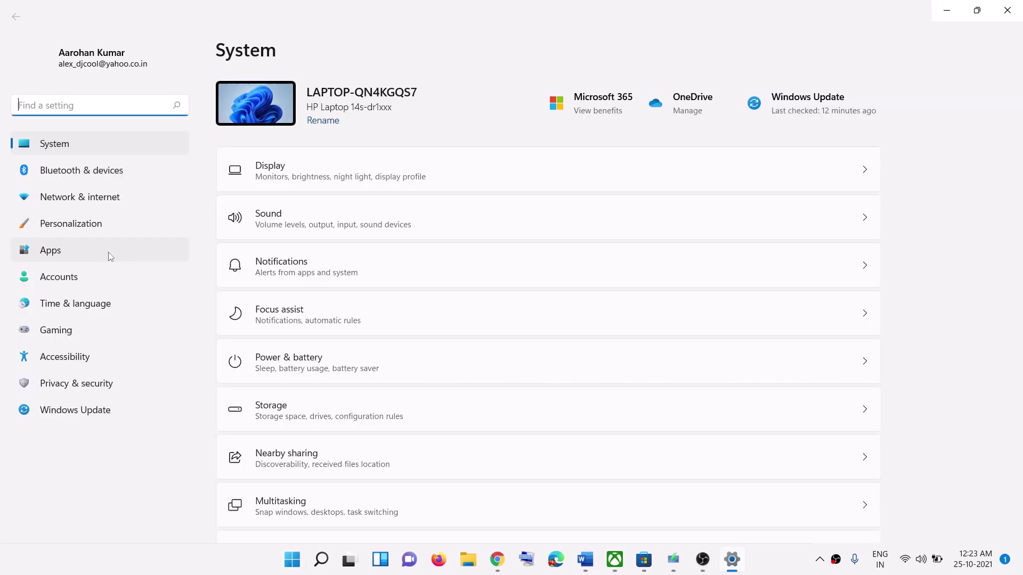
click(47, 258)
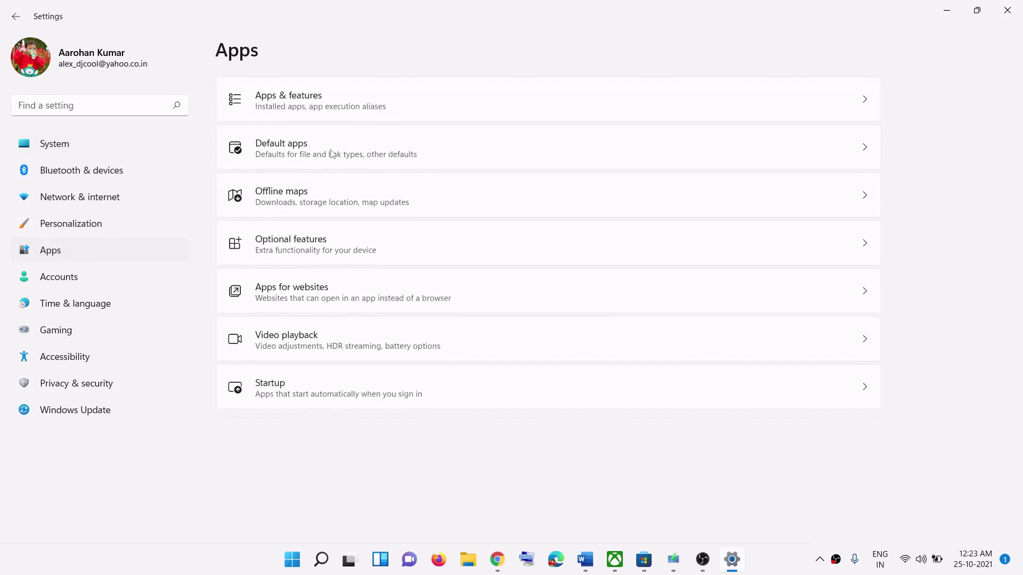
click(299, 100)
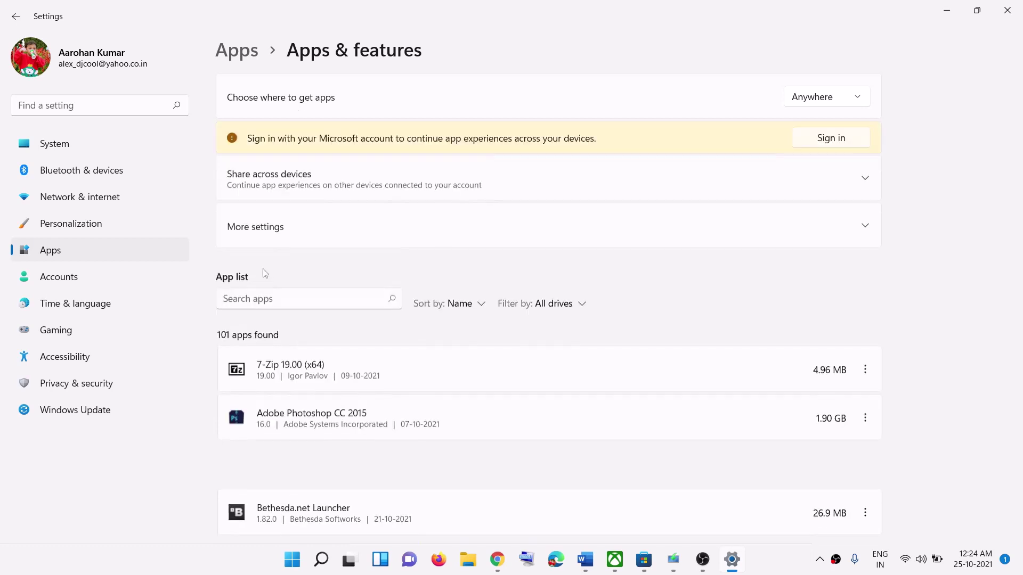
- Search the installed apps for "xbox" and open the advanced options of the Xbox app
click(244, 301)
text(x)
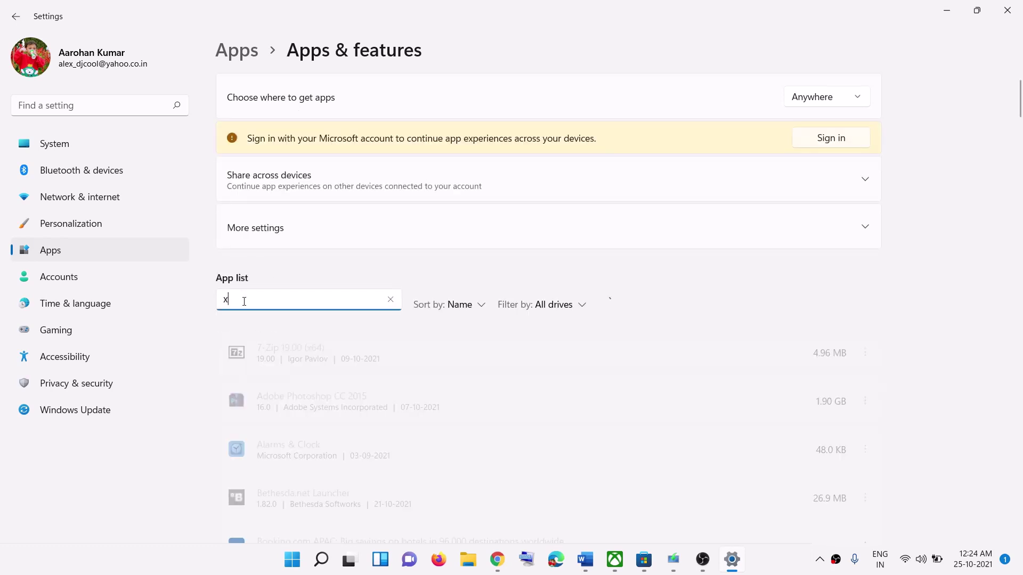
text(box)
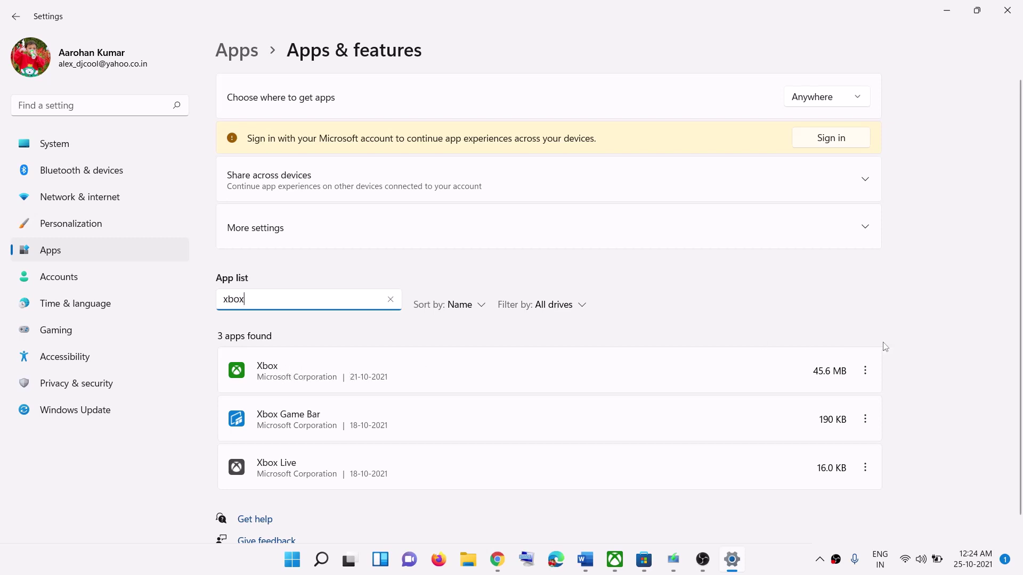
click(865, 371)
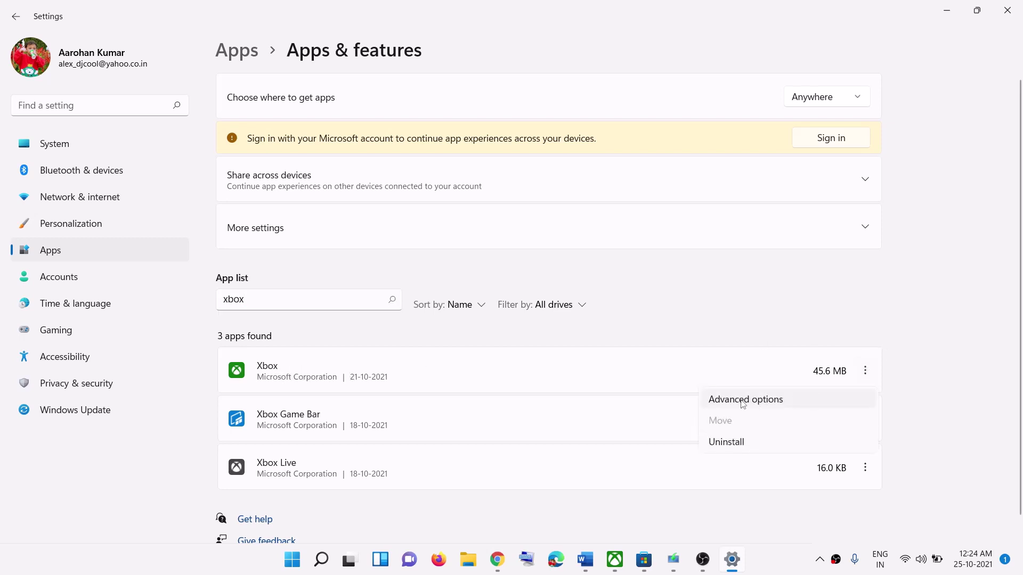
click(790, 401)
- Reset the Xbox app and confirm deleting its data
scroll(438, 322, down, 10)
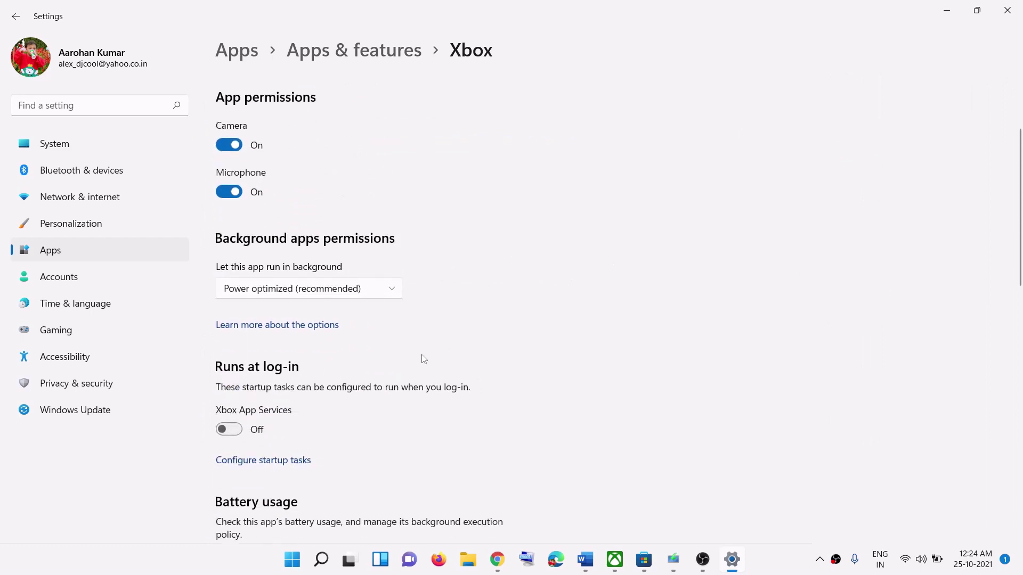
scroll(267, 483, down, 3)
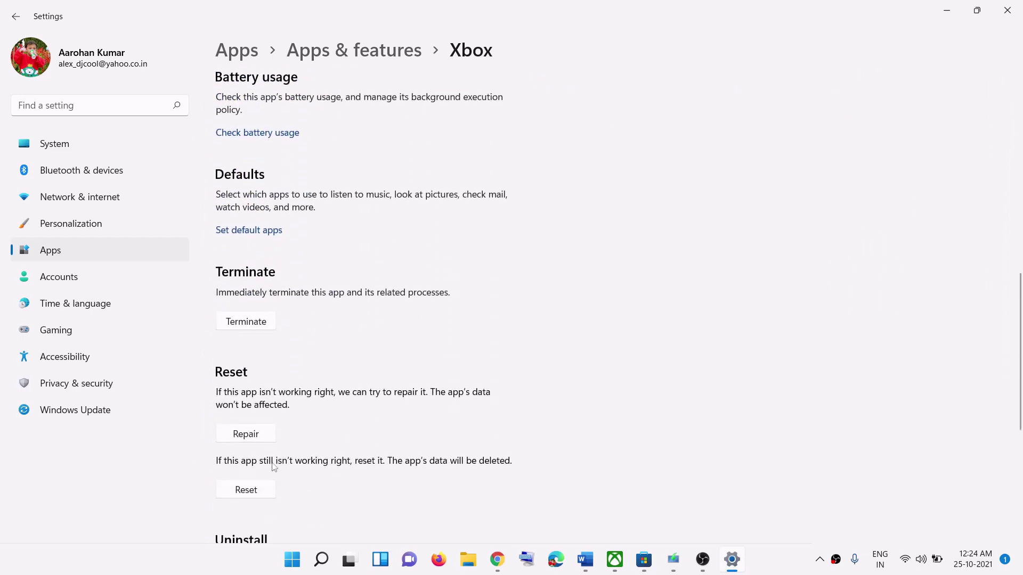
click(260, 420)
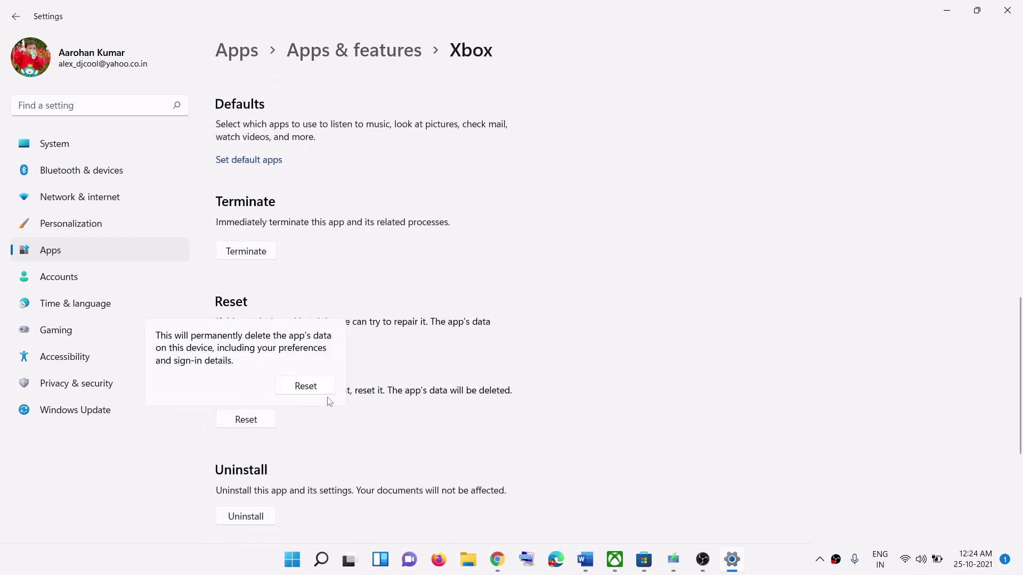
click(315, 390)
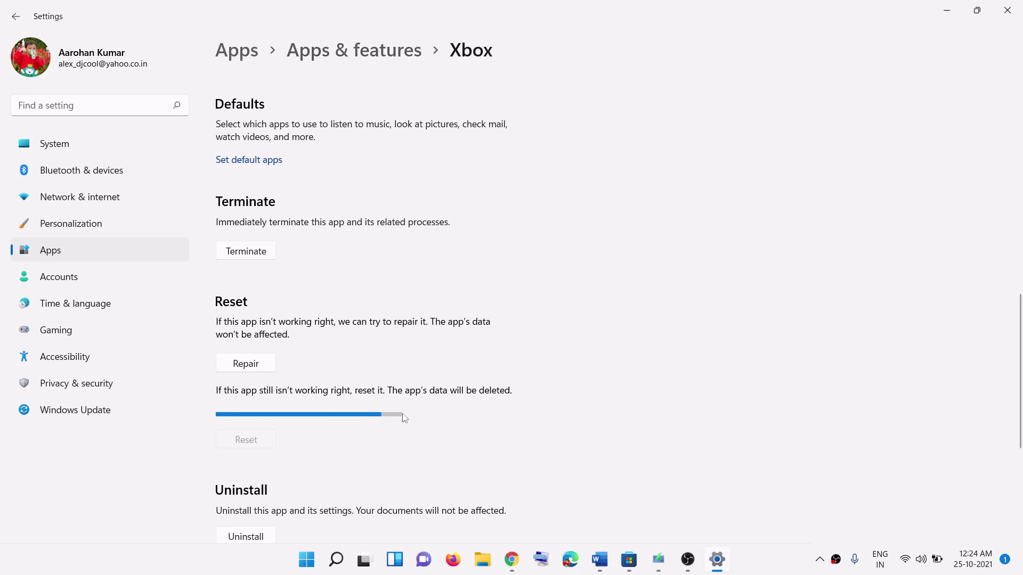
- Return to Apps & features, search for "store", and open the advanced options of Microsoft Store
click(344, 56)
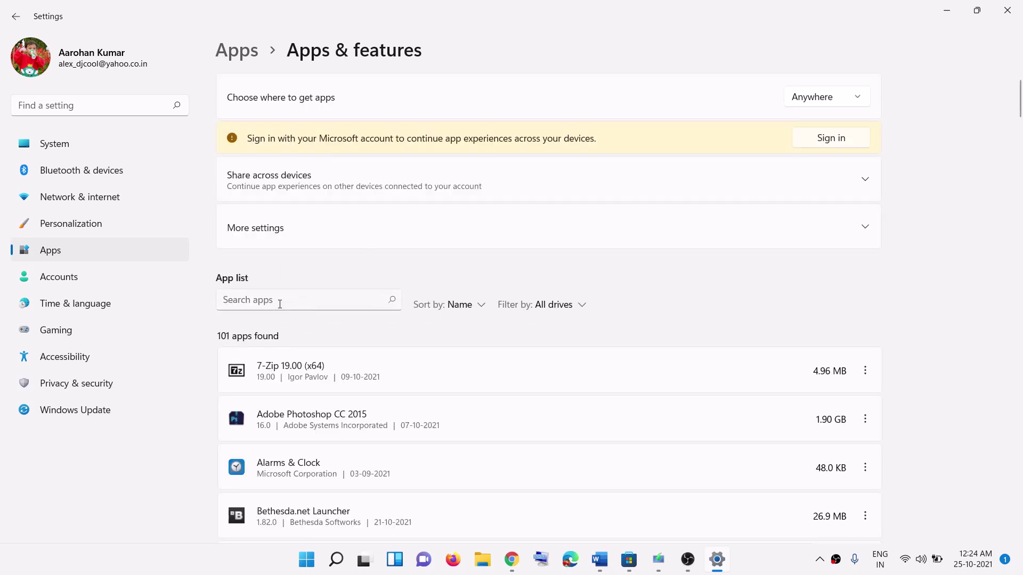
click(280, 301)
text(s)
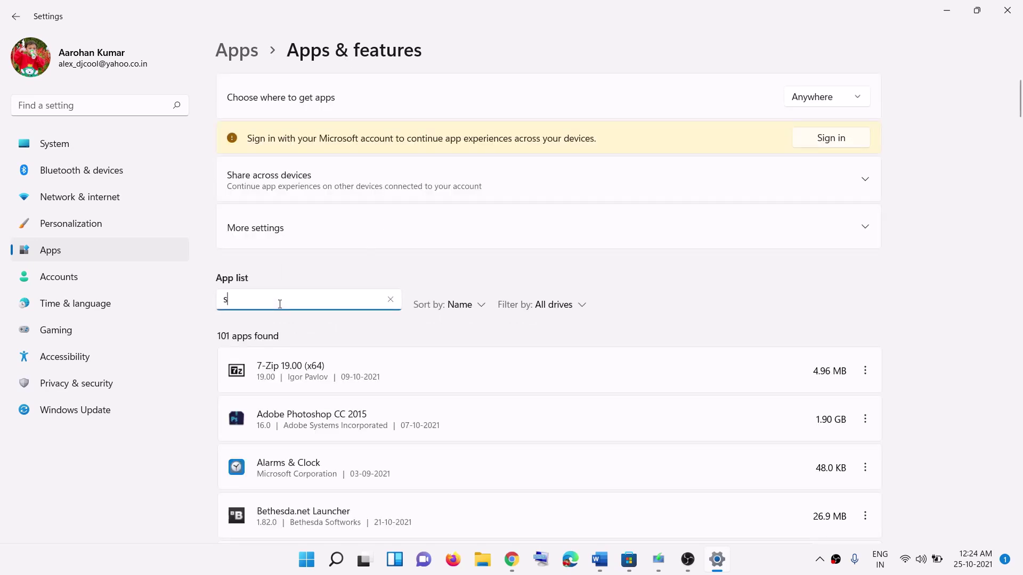
text(tore)
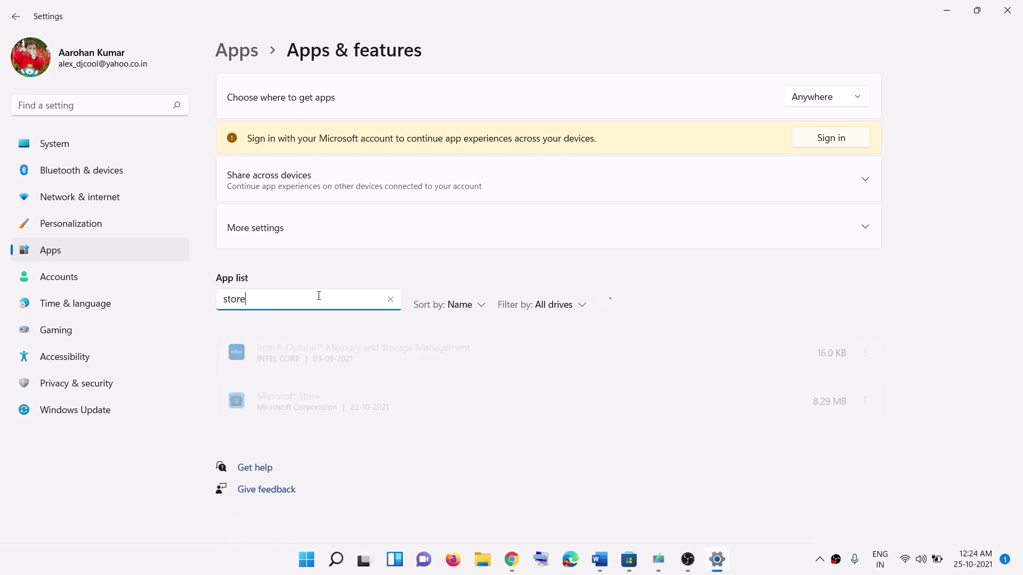
click(865, 372)
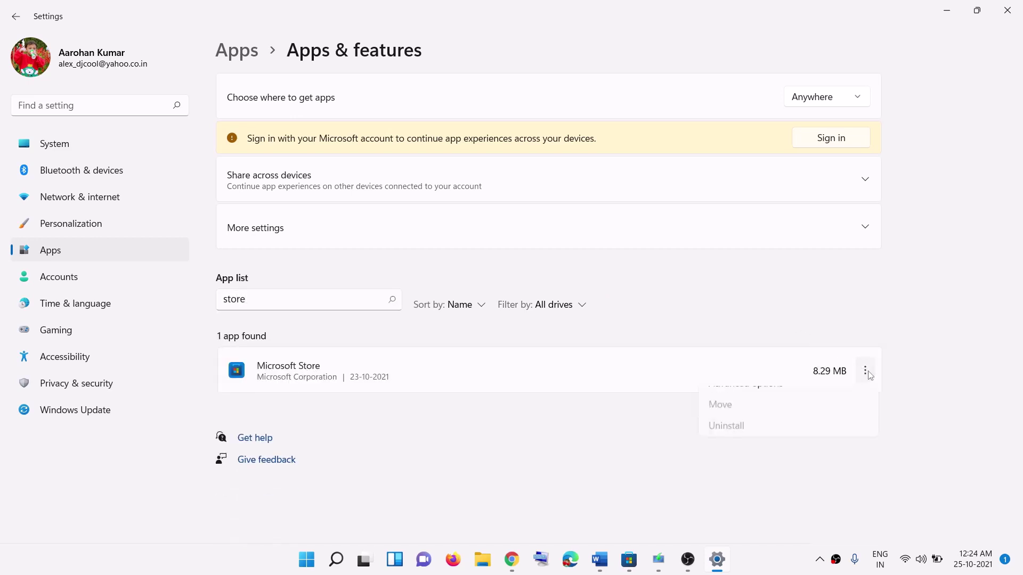
click(750, 407)
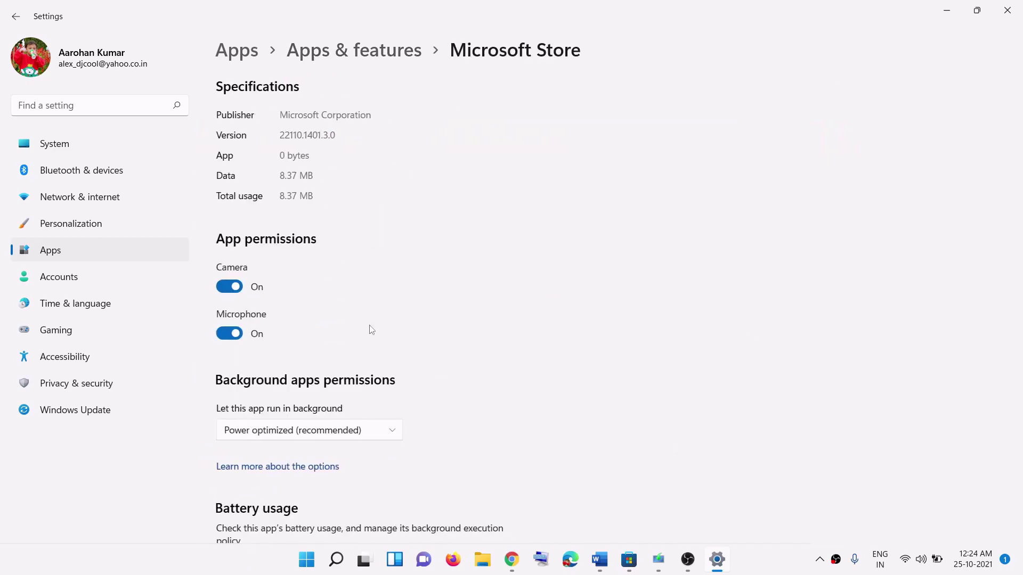
- Reset the Microsoft Store app and confirm deleting its data
scroll(368, 341, down, 10)
scroll(355, 381, down, 2)
click(246, 439)
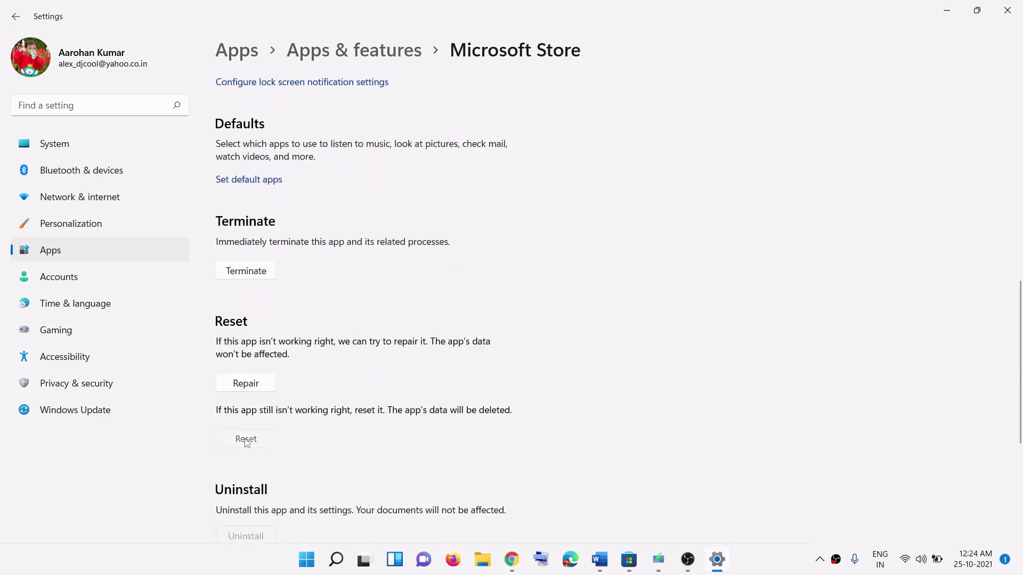
click(312, 405)
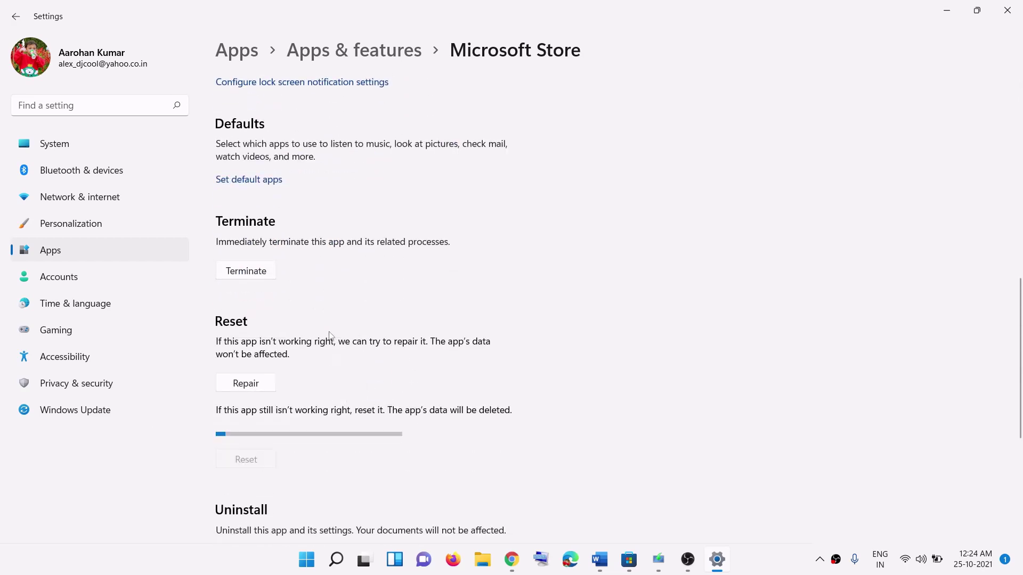
- Search Windows for "xbox" and launch the Xbox app
click(314, 562)
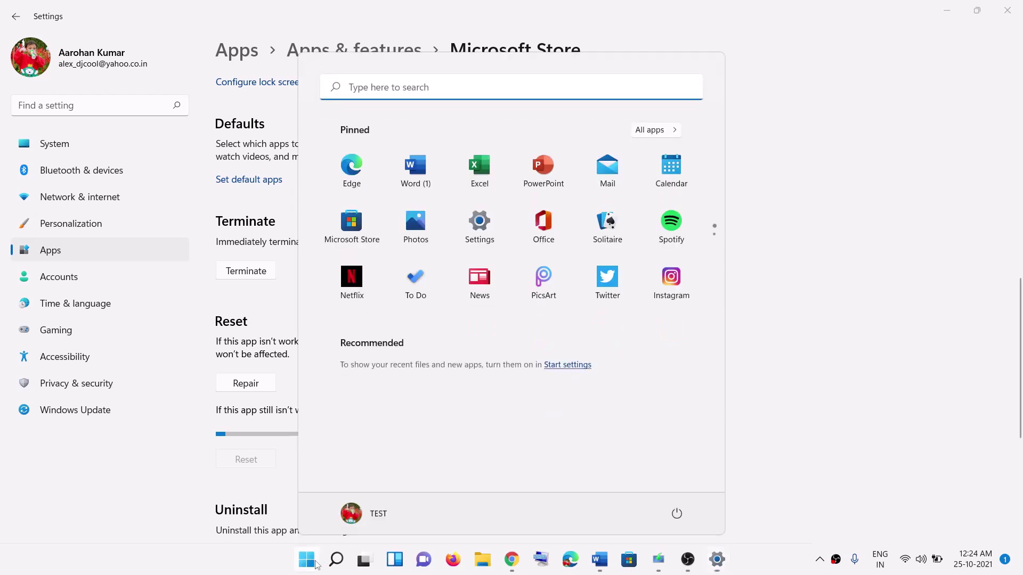
text(xbox)
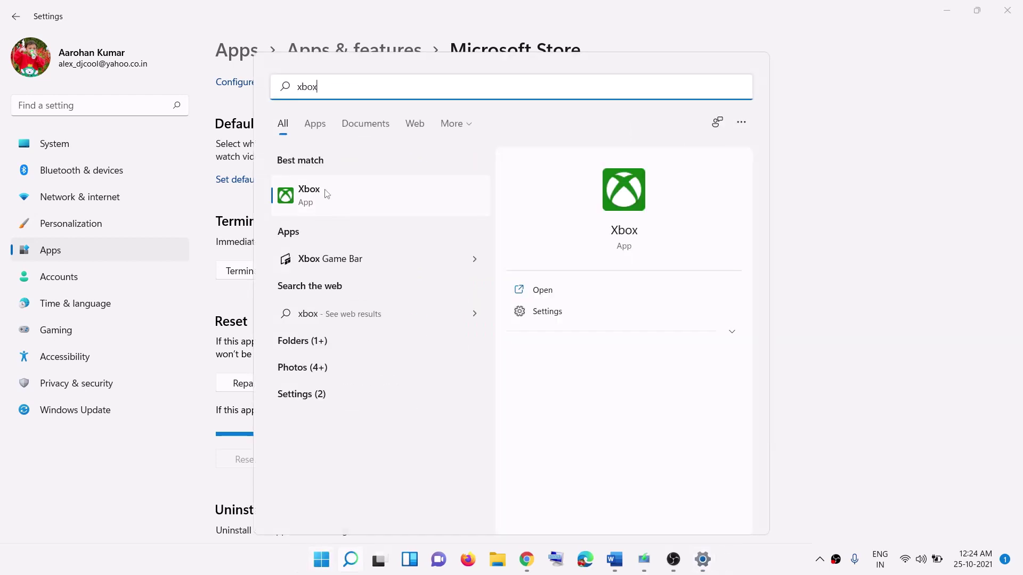
click(326, 194)
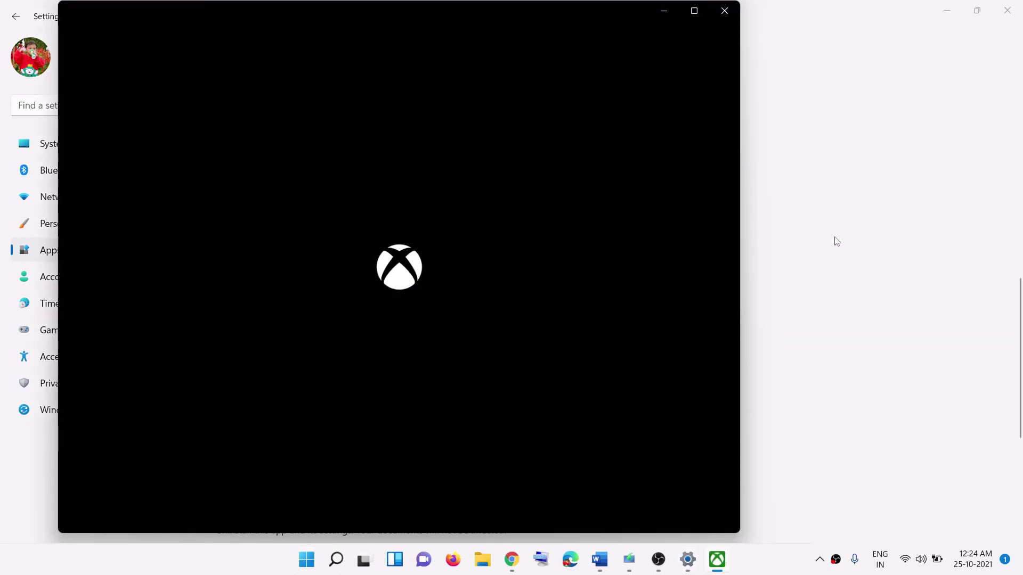
- Switch to the Word document and copy the answers.microsoft.com link under Step 6 about resetting Windows Update components
click(599, 560)
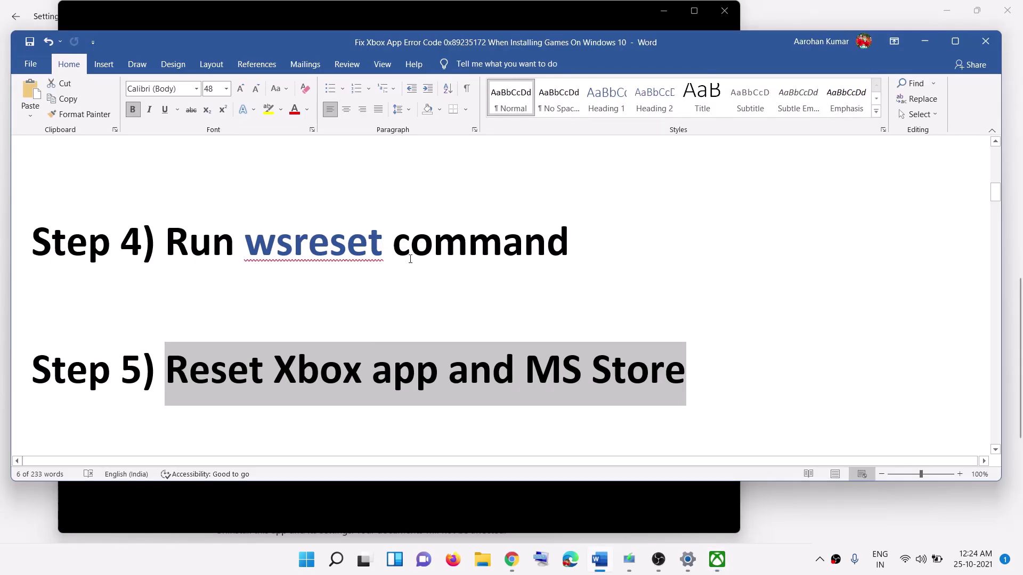
scroll(410, 260, down, 3)
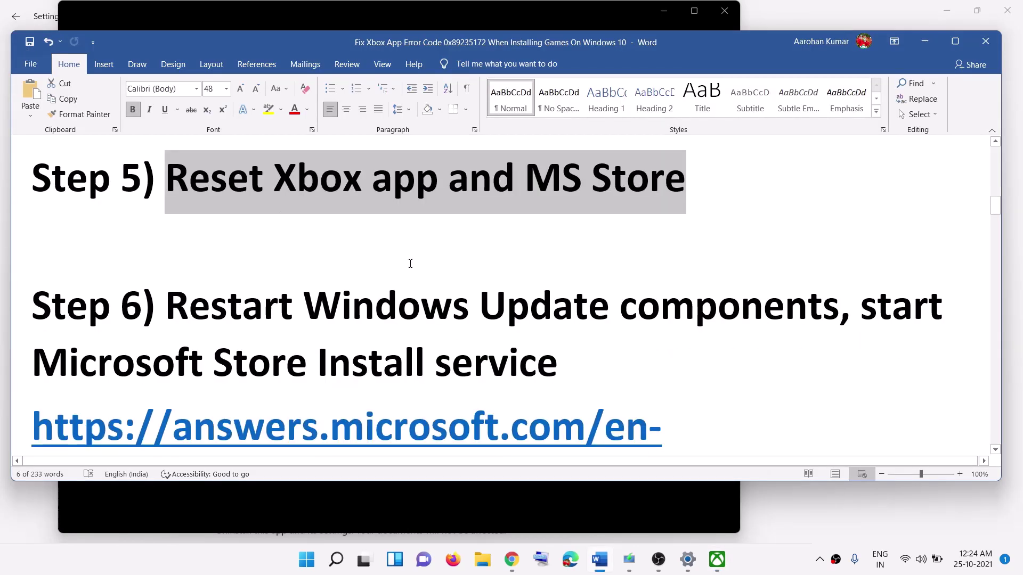
scroll(410, 264, down, 2)
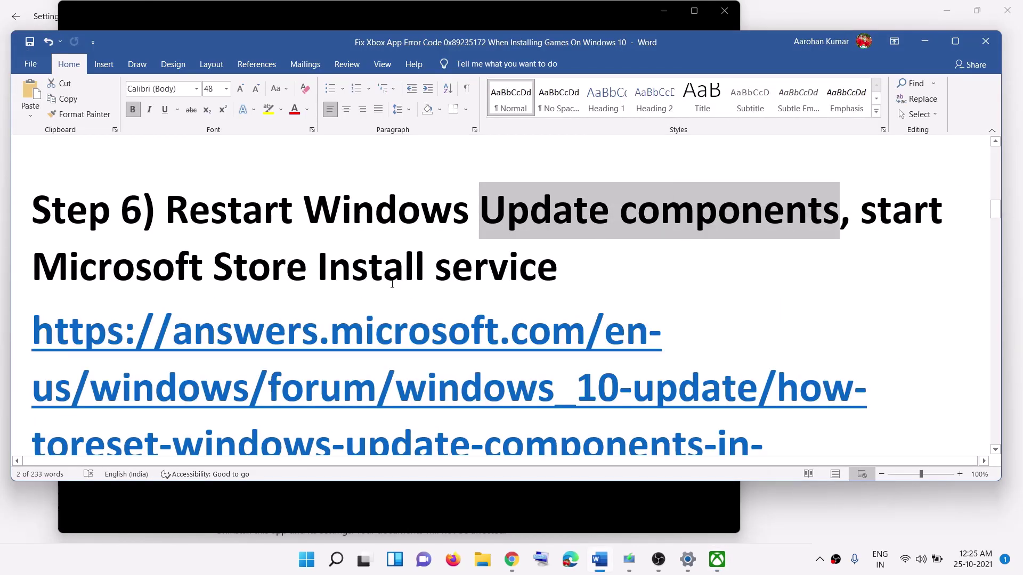
scroll(392, 284, down, 1)
scroll(691, 385, down, 1)
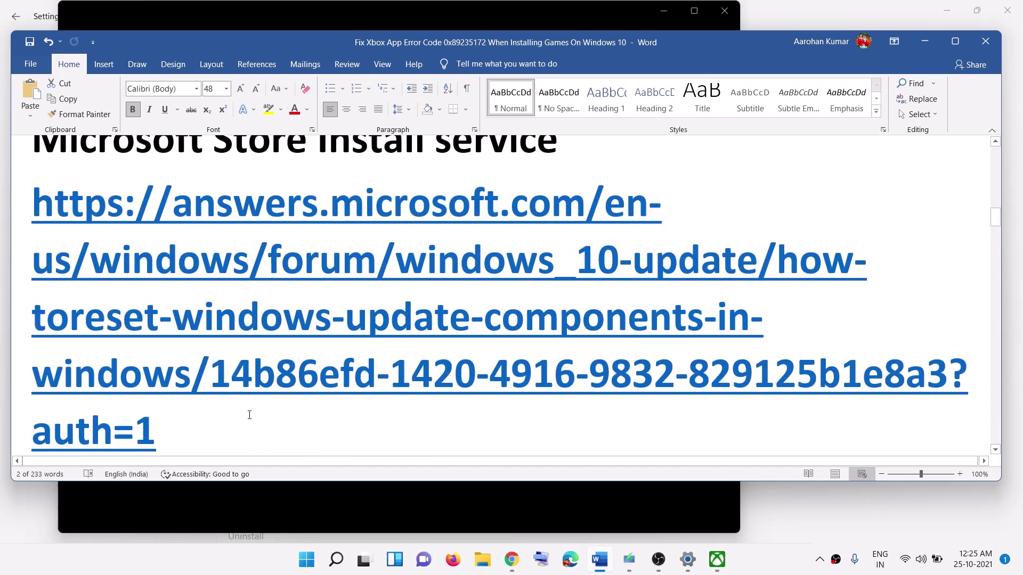
drag(249, 415, 42, 216)
key(ctrl+c)
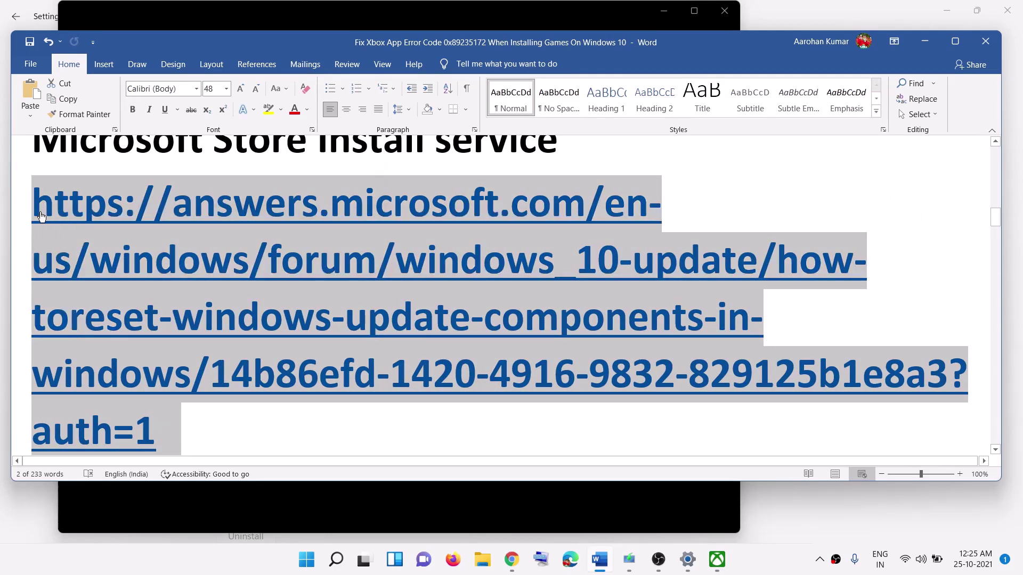
- Switch to Chrome and load the copied Microsoft Answers link in a new tab
click(512, 559)
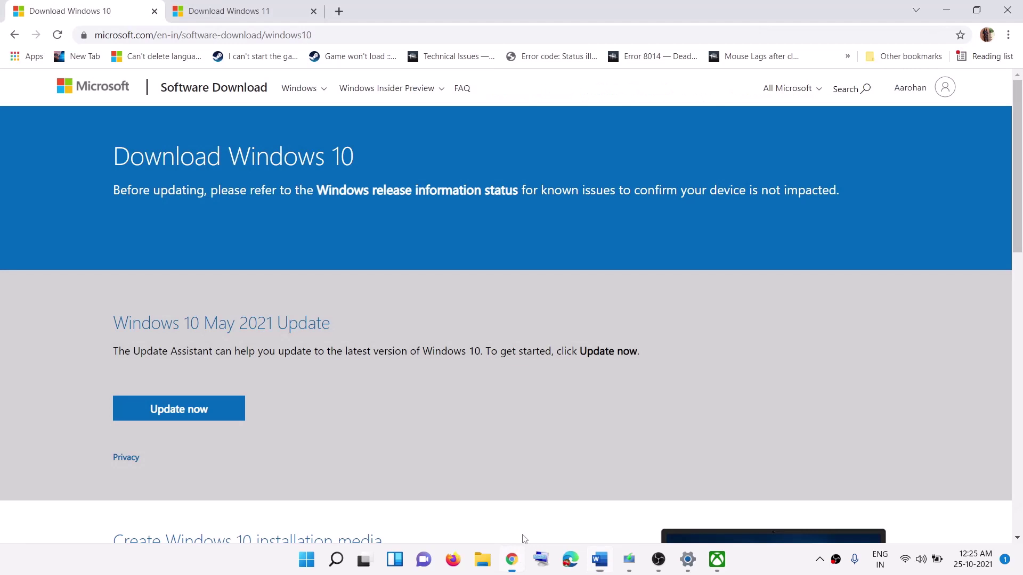
click(339, 12)
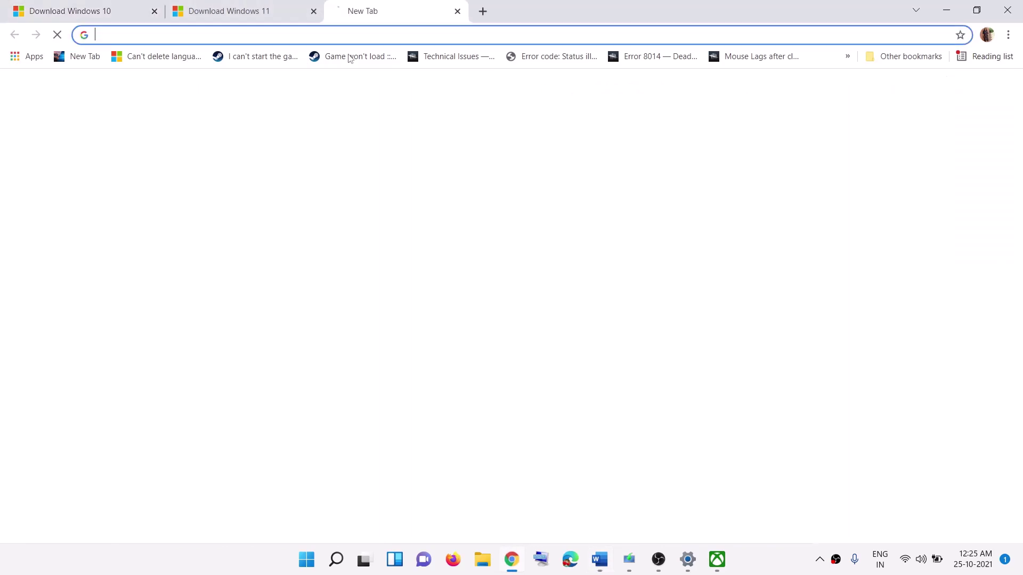
key(ctrl+v)
key(Return)
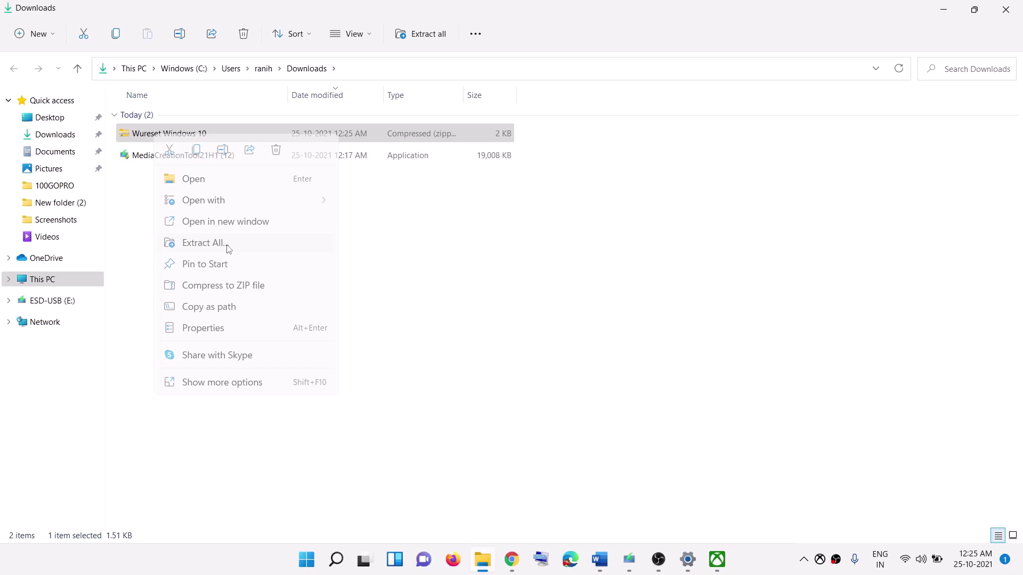
- Extract the Wureset Windows 10 archive from Downloads and run the WuReset batch file as administrator
click(228, 242)
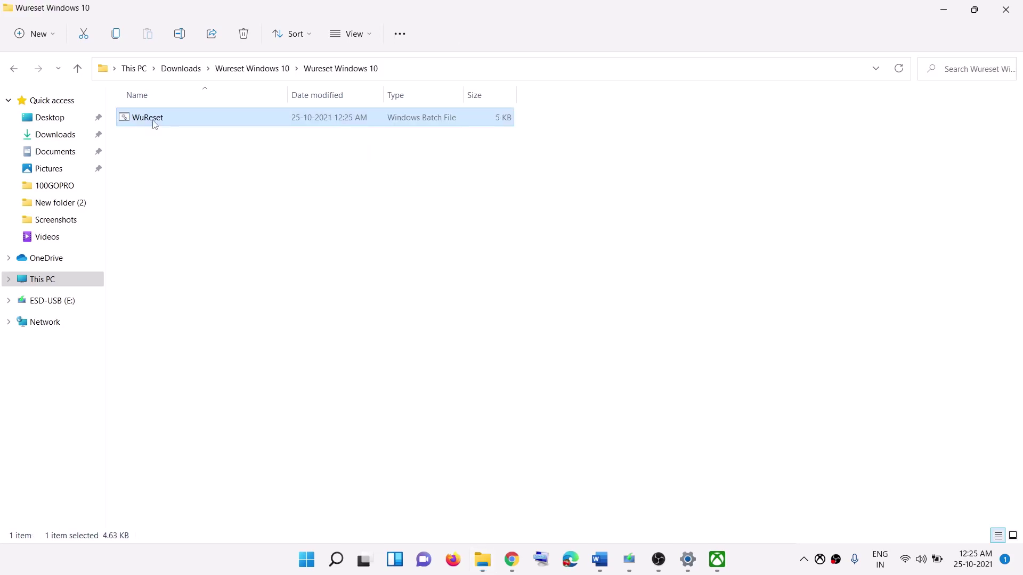
right_click(155, 124)
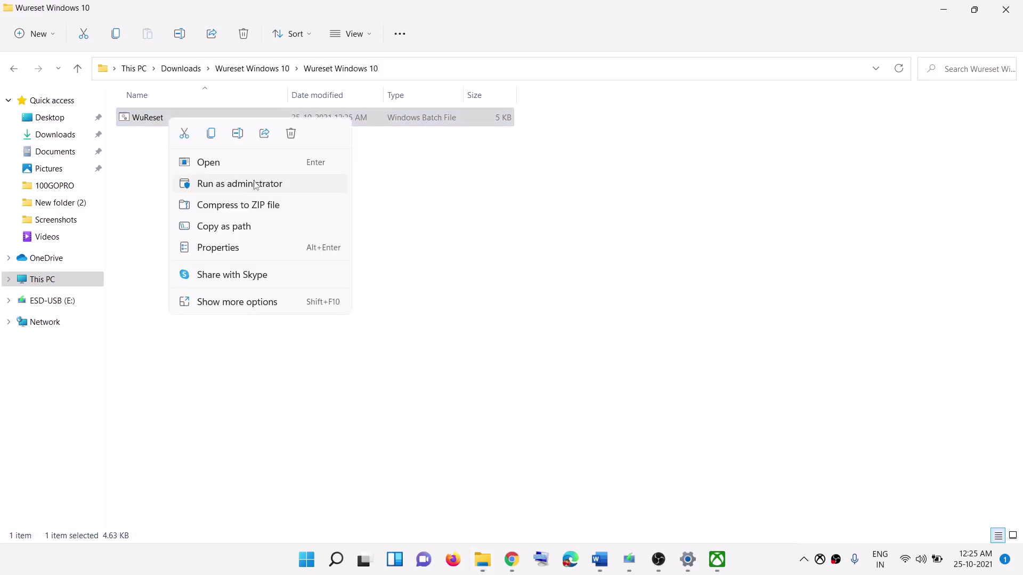
click(255, 184)
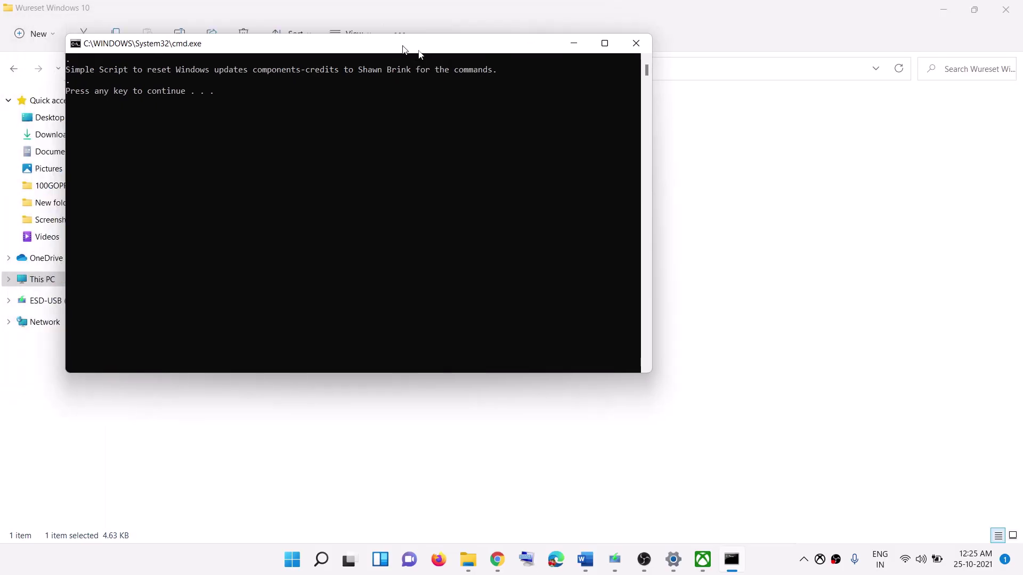
- Let the WuReset script reset the Windows Update components, then dismiss its finished console window
drag(418, 49, 591, 96)
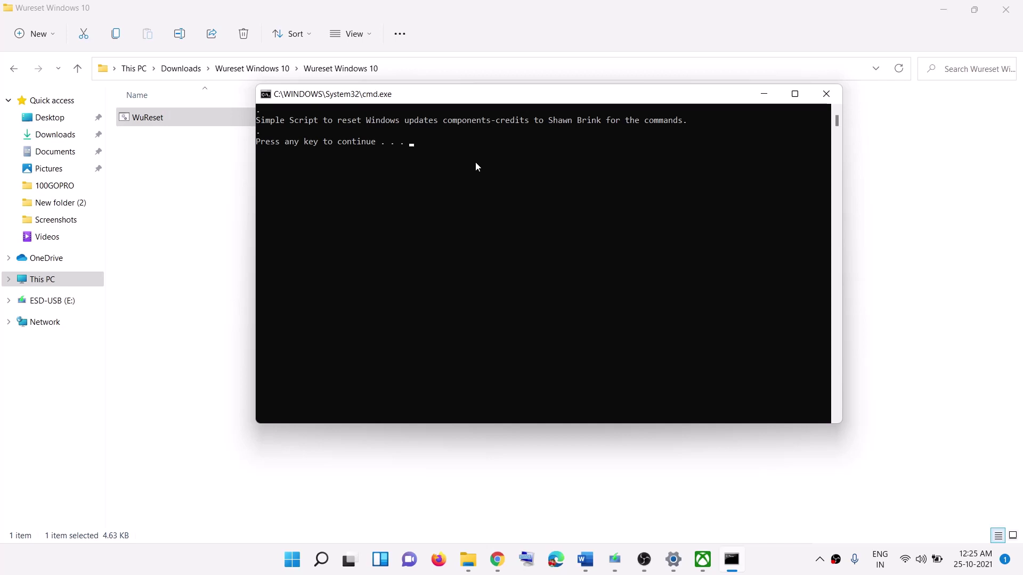
key(Return)
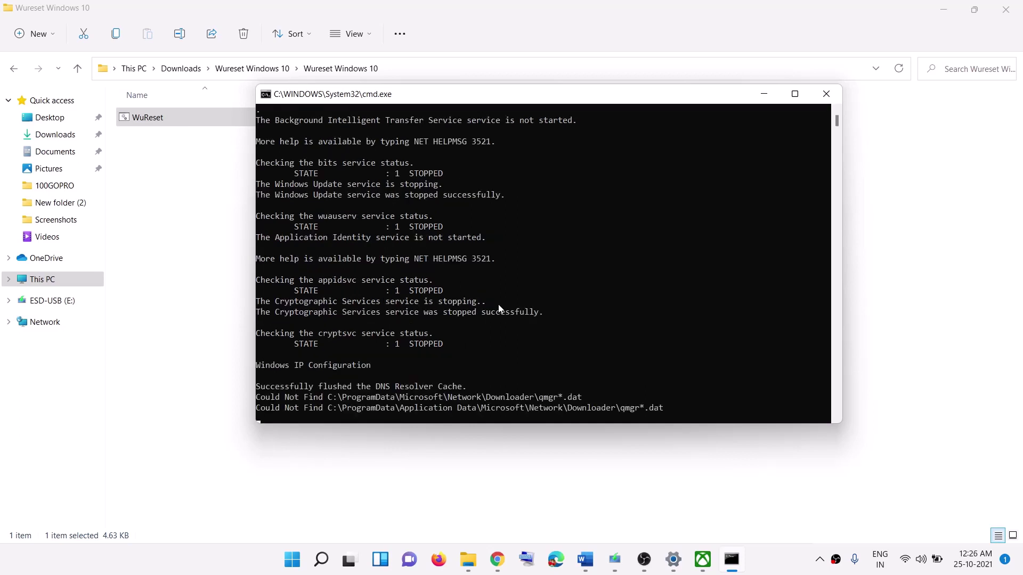
click(770, 560)
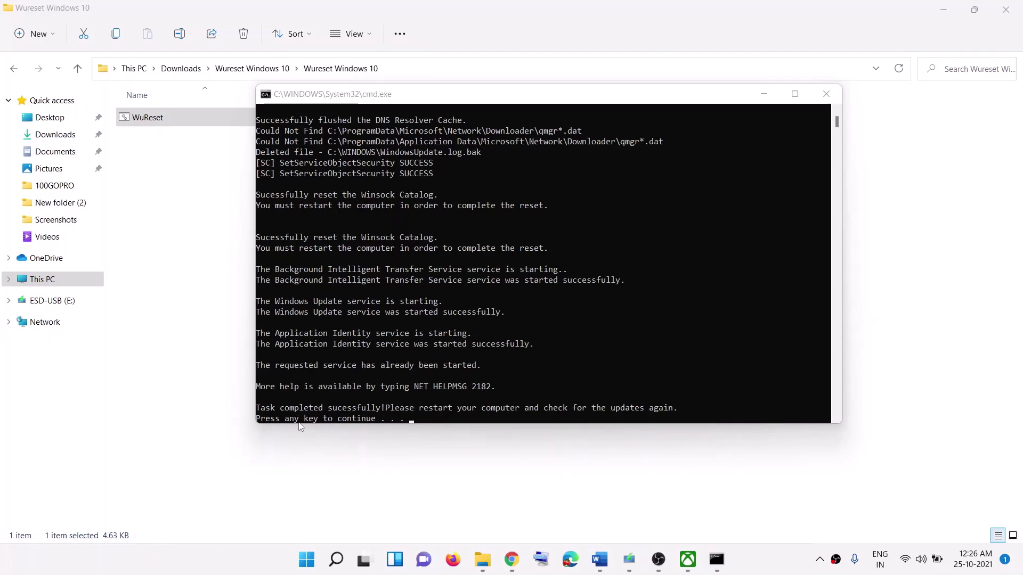
click(435, 422)
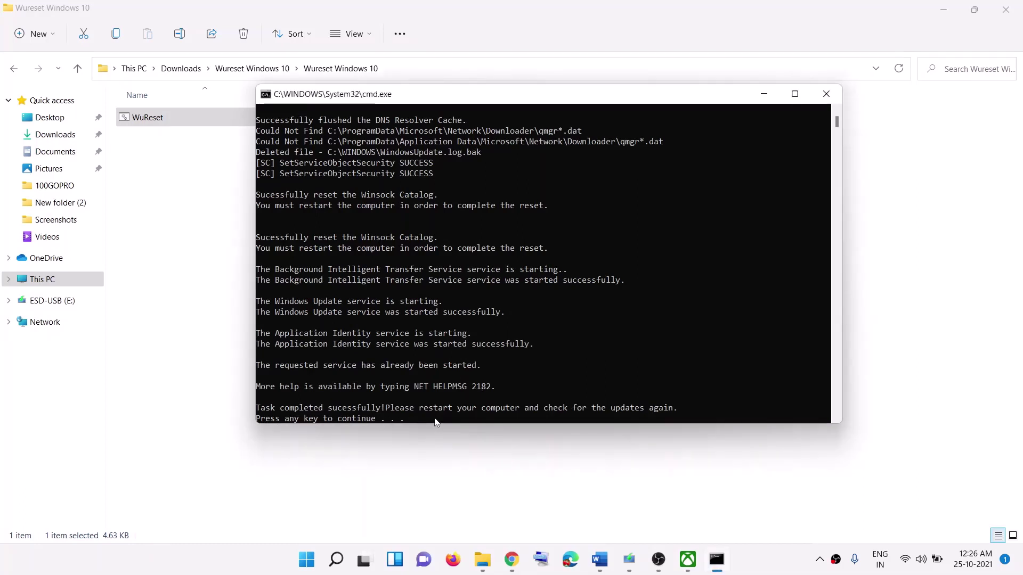
key(Return)
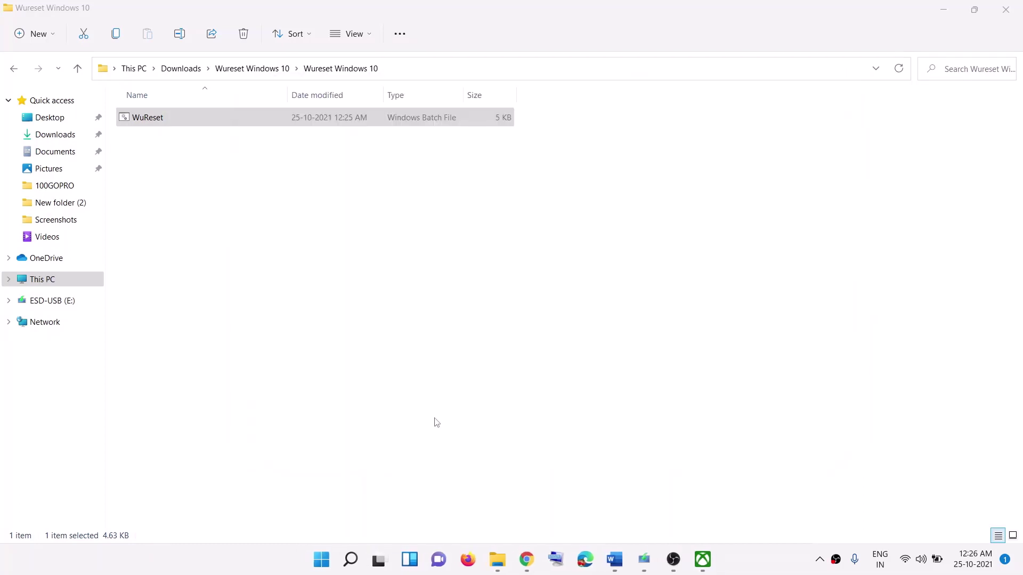
- Switch to the Xbox app, continue from the welcome screen to the games, and minimize the window
click(697, 563)
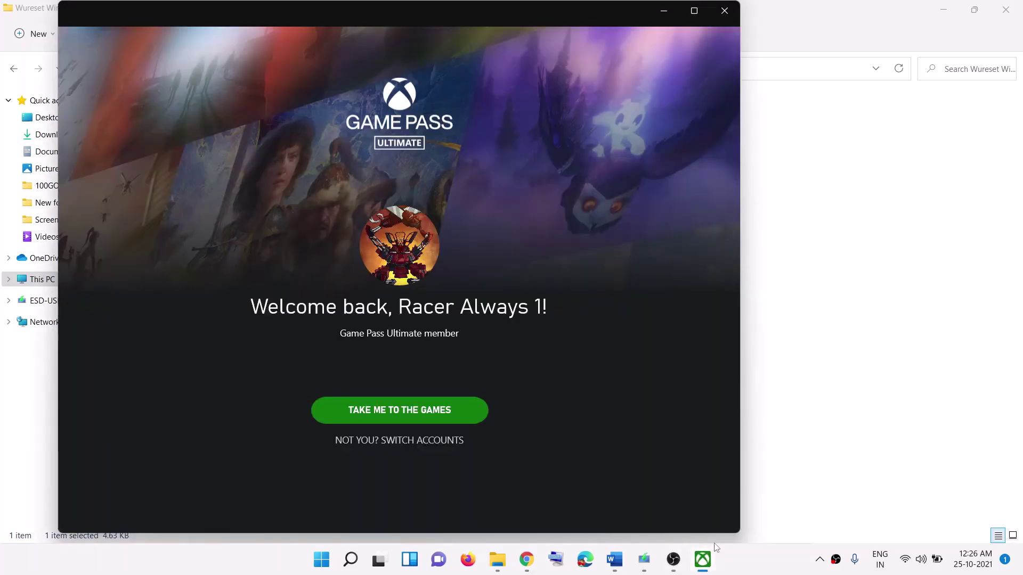
click(405, 420)
click(663, 11)
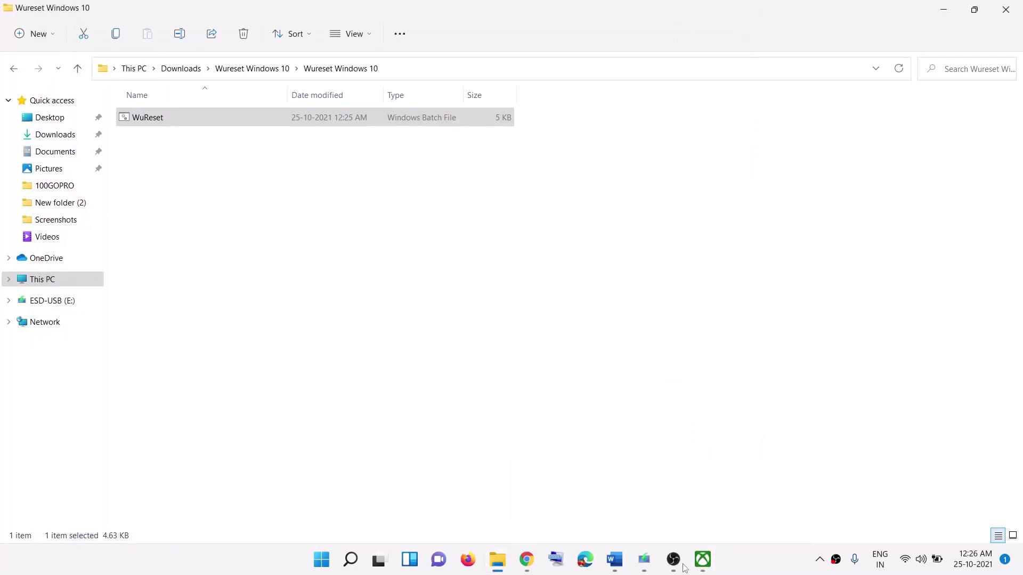
- Return to the Word document and highlight "Update Windows" in Step 7
click(615, 559)
scroll(264, 341, down, 3)
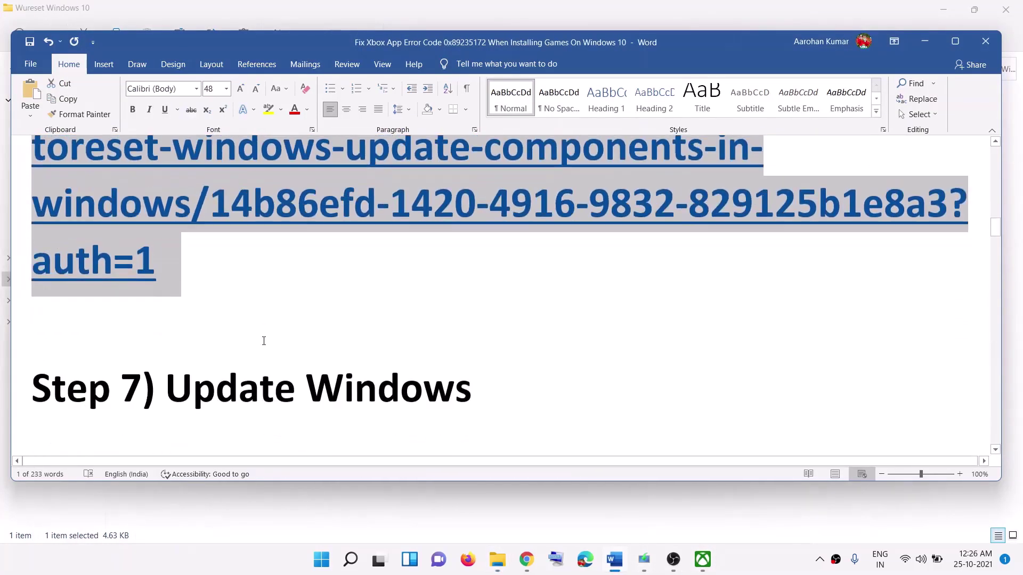
scroll(264, 341, down, 1)
scroll(266, 336, up, 1)
drag(166, 366, 481, 370)
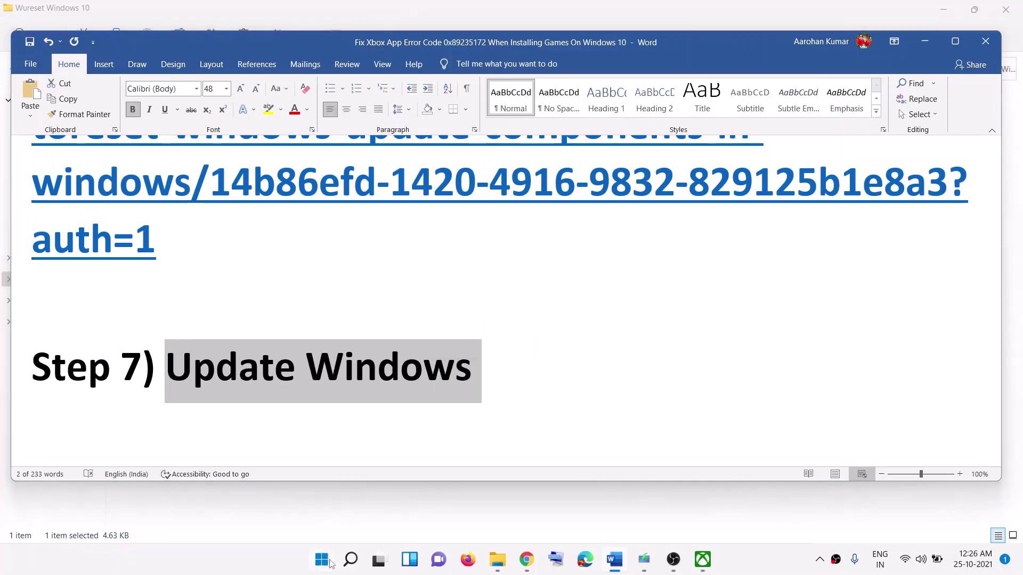
- View the Windows Update page in Settings, then minimize the Settings window
click(331, 563)
click(482, 237)
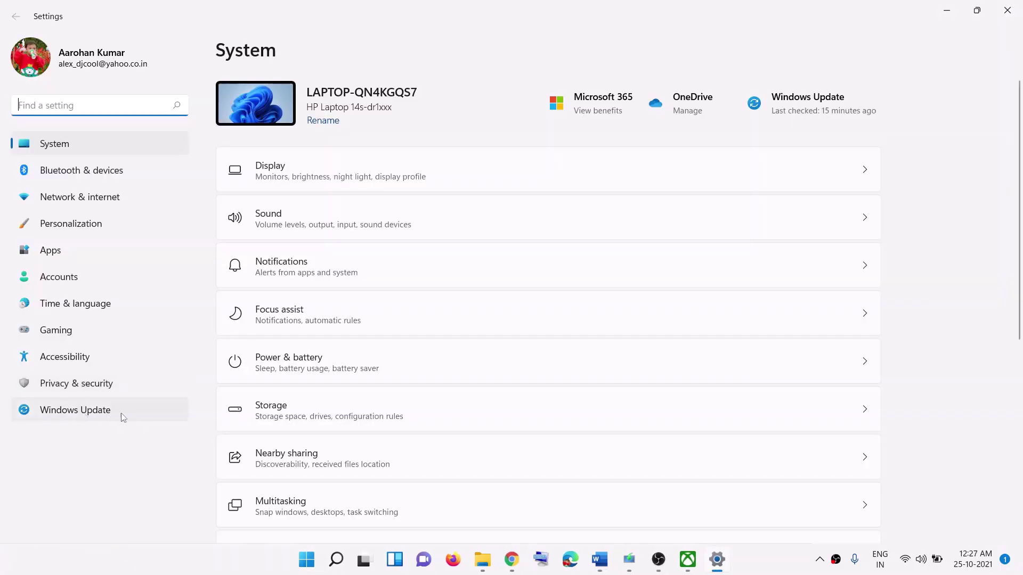
click(77, 415)
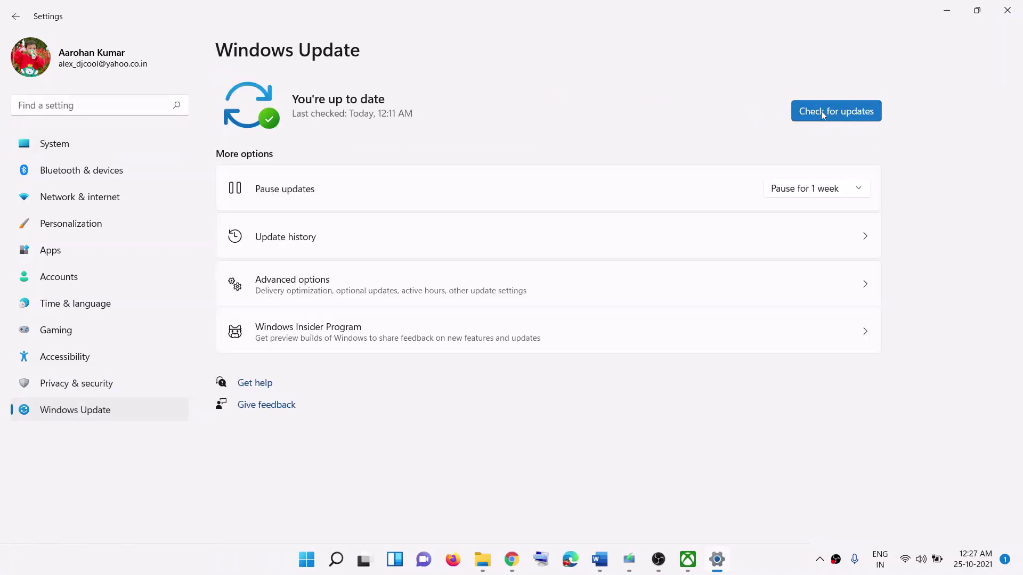
click(947, 12)
- Read the Step 8 commands in the Word document, enlarging its window to fit the whole list
scroll(520, 300, down, 5)
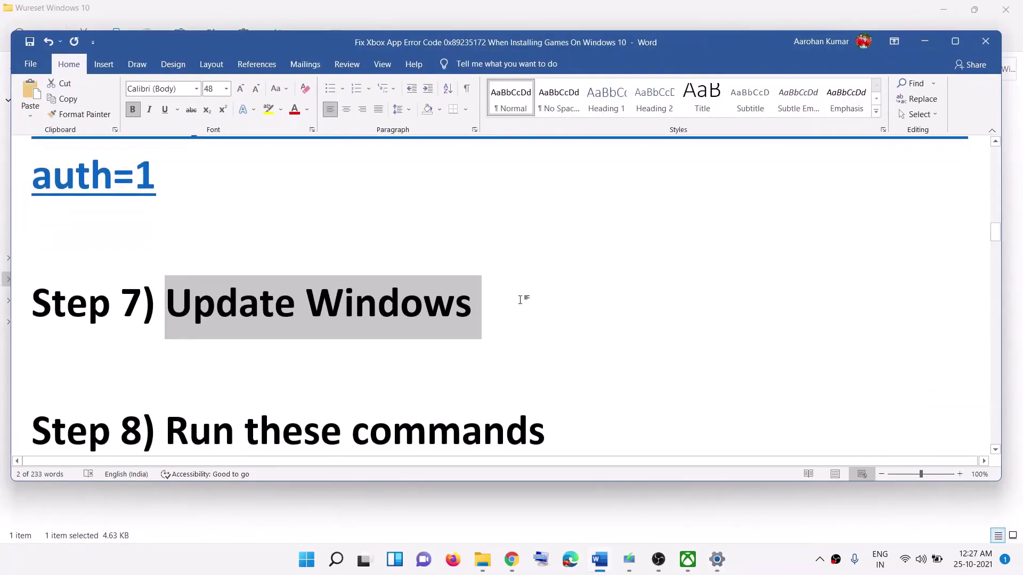
scroll(520, 300, down, 3)
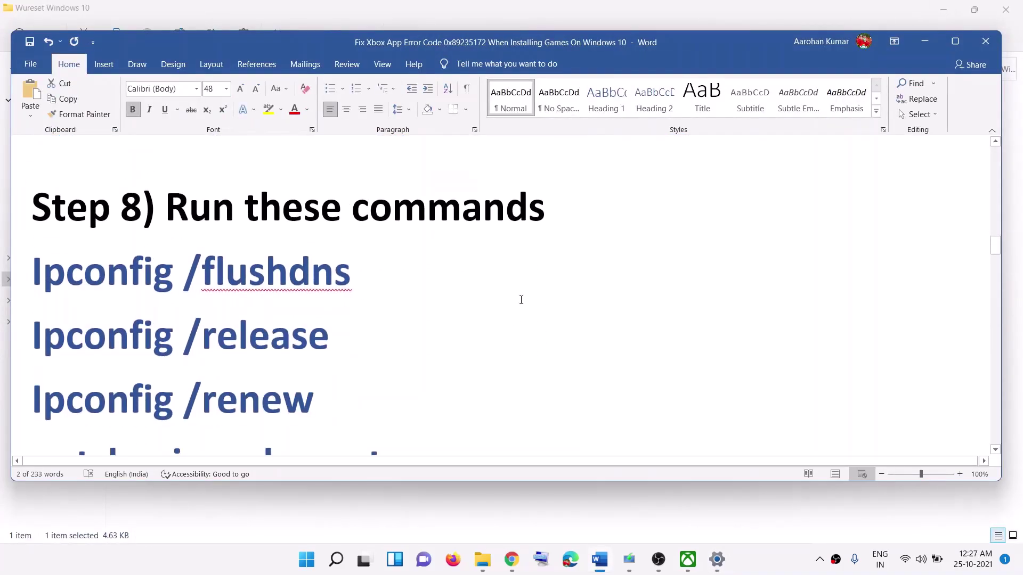
scroll(521, 299, down, 1)
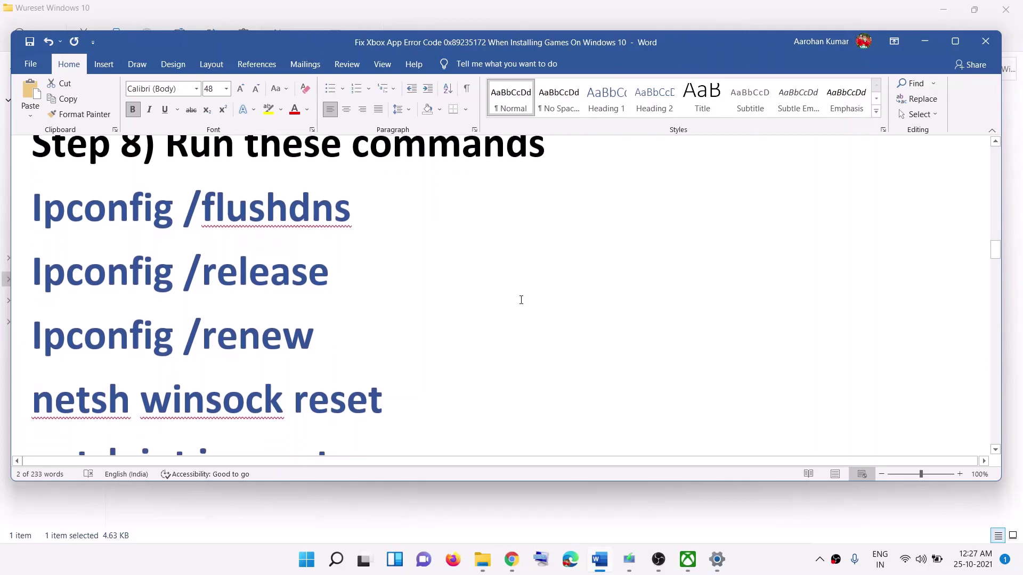
drag(1000, 479, 1010, 531)
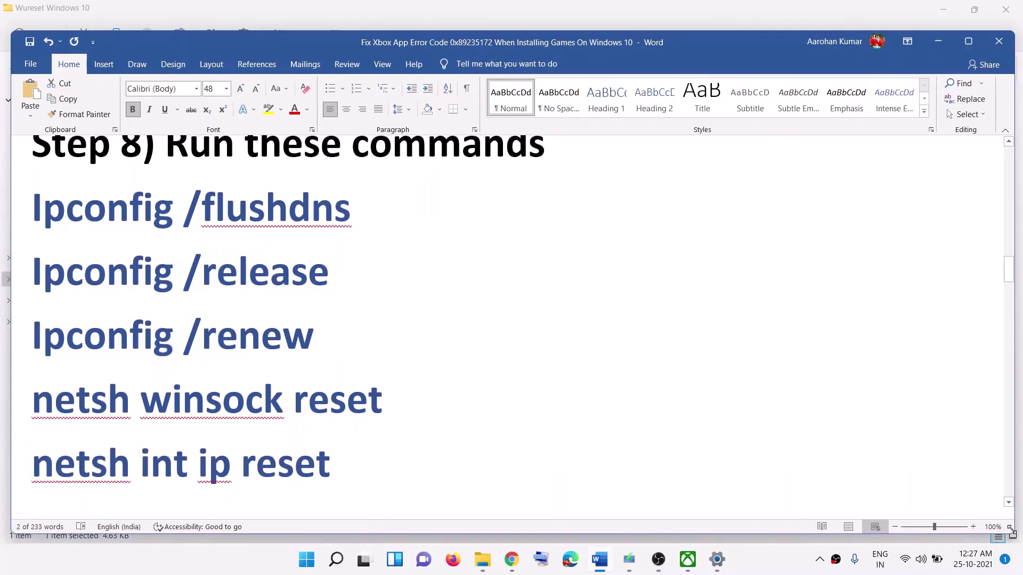
scroll(382, 294, down, 1)
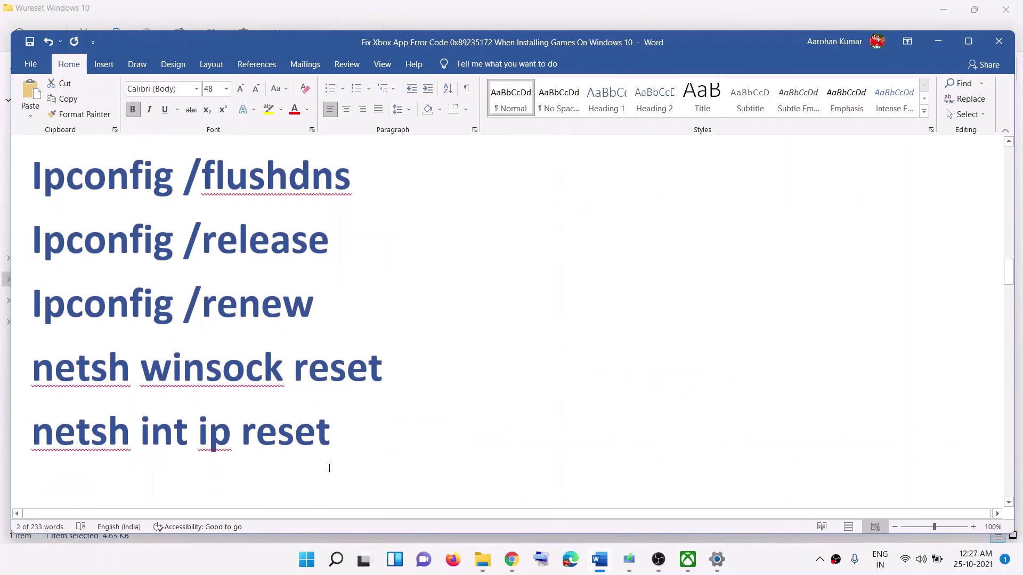
- Search Windows for "cmd" and run Command Prompt as administrator
click(335, 559)
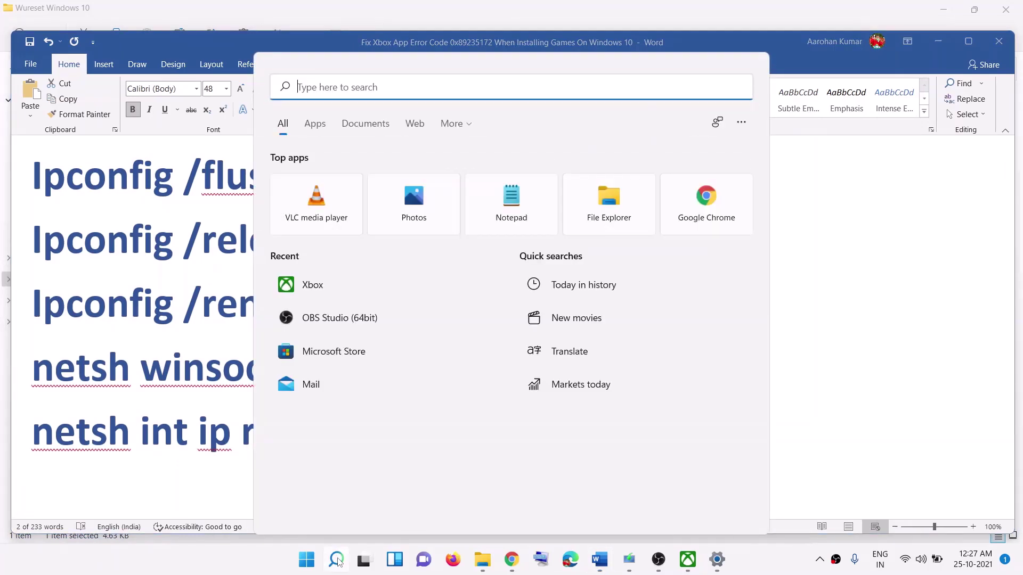
text(cmd)
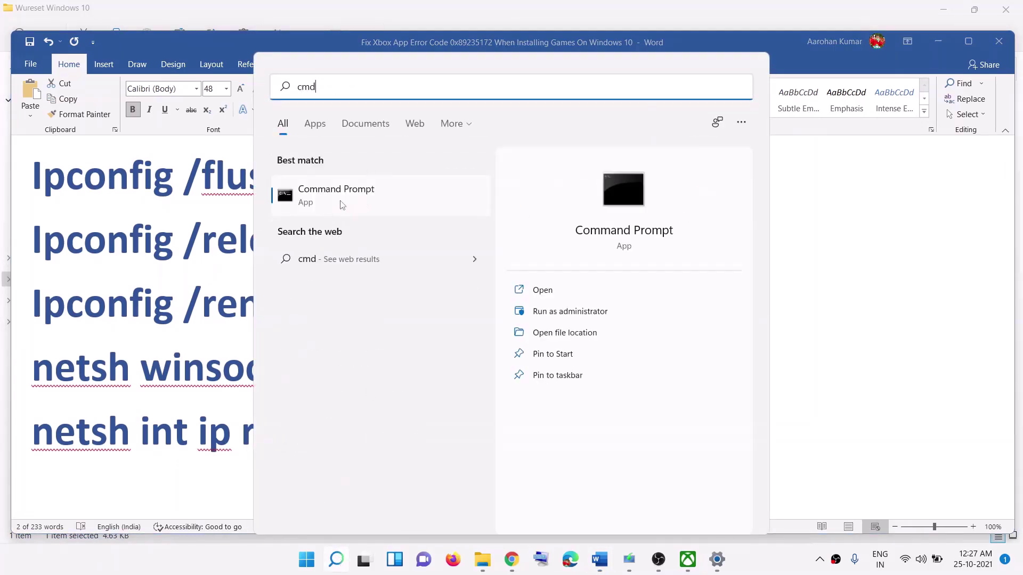
right_click(337, 206)
click(425, 221)
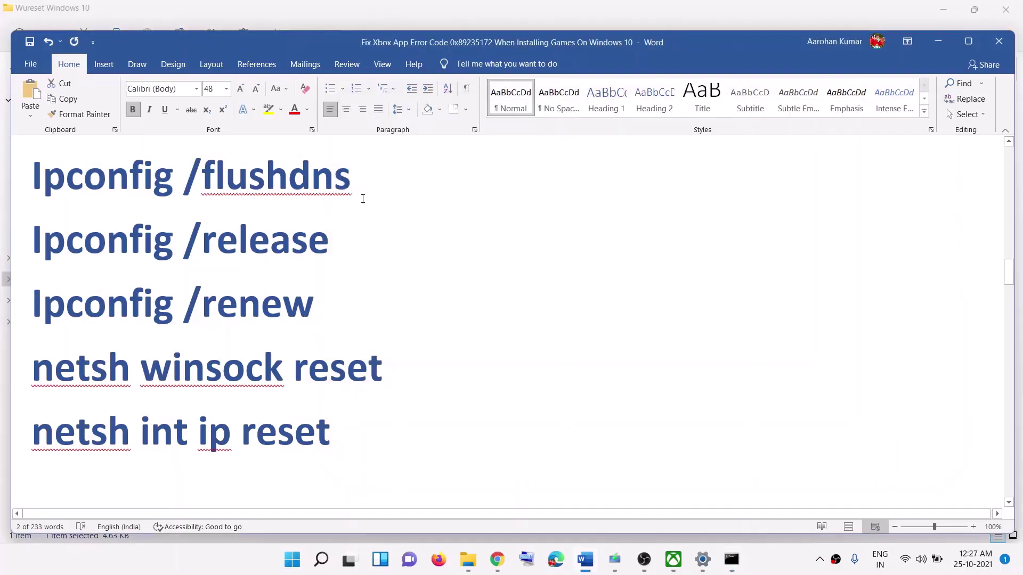
- Copy the Ipconfig /flushdns command from the Word document and run it in the administrator Command Prompt
drag(352, 181, 33, 180)
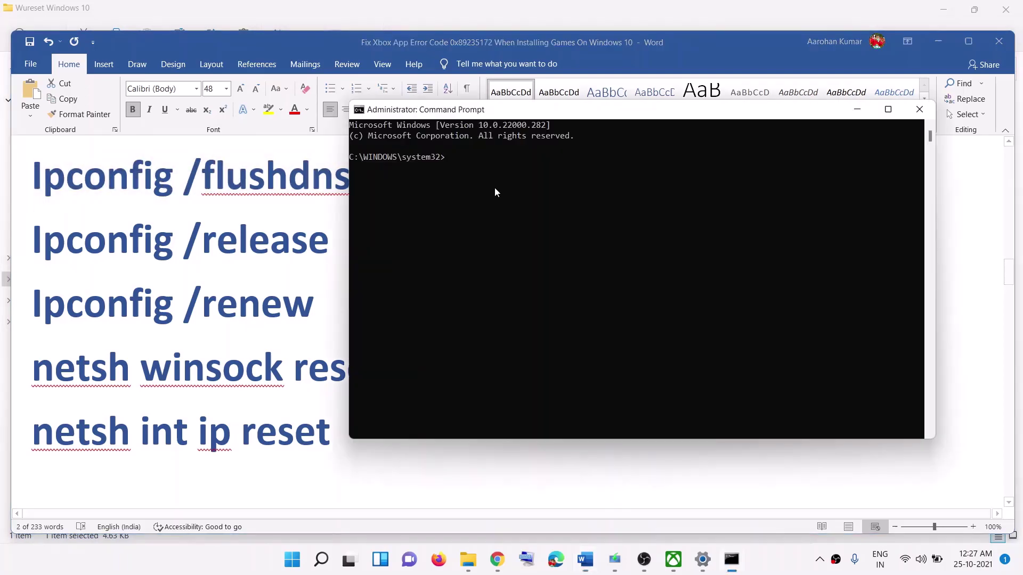
right_click(487, 197)
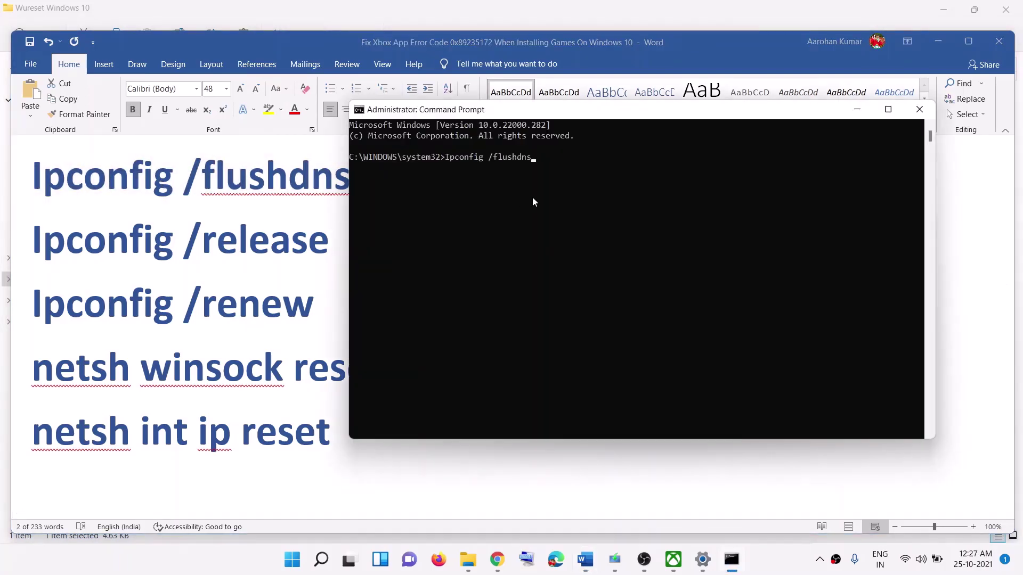
key(Return)
- Copy Ipconfig /release from the Word document and run it in Command Prompt
key(alt+Tab)
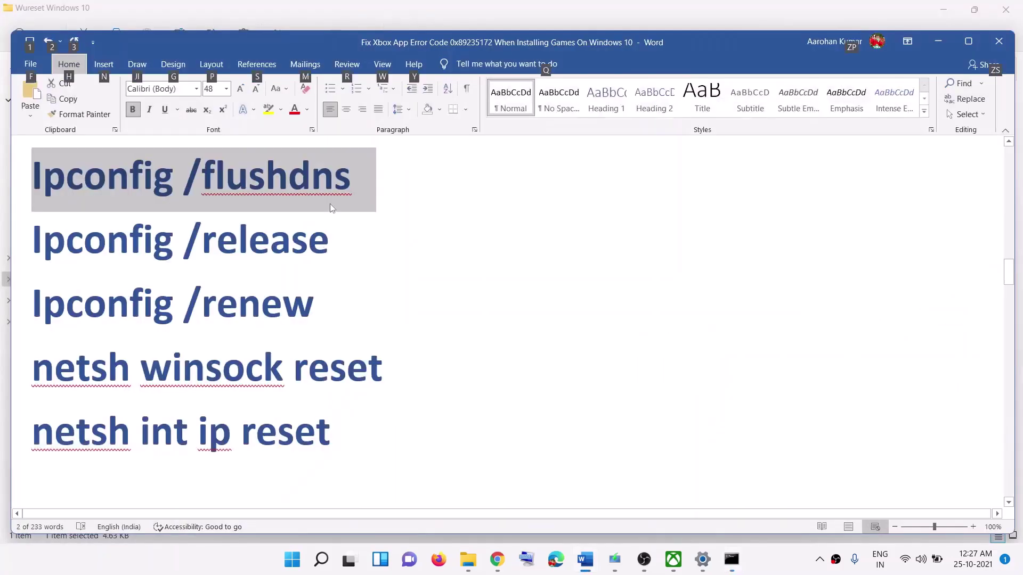
drag(331, 235, 88, 249)
key(super+c)
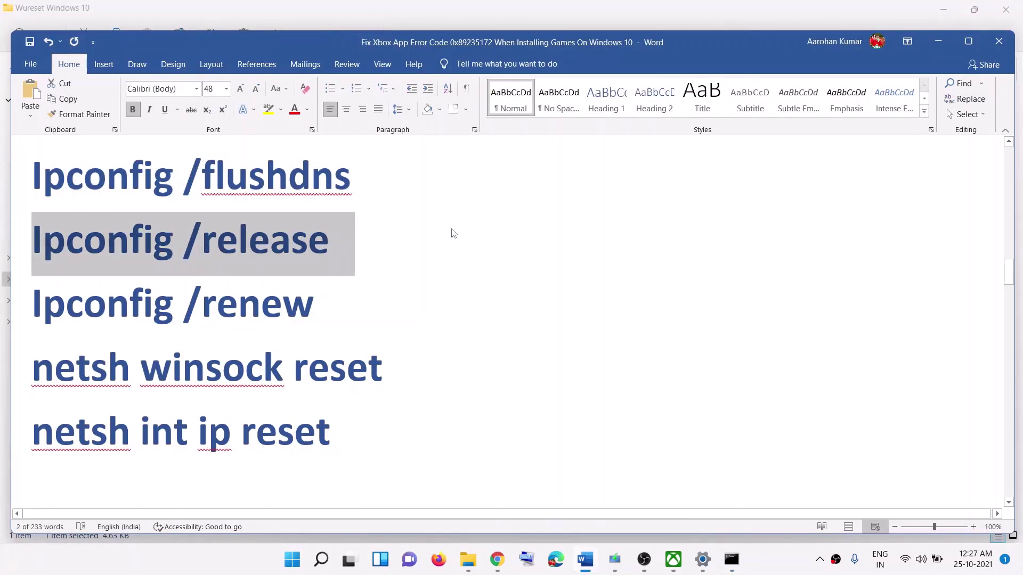
key(alt+Tab)
right_click(578, 212)
key(Return)
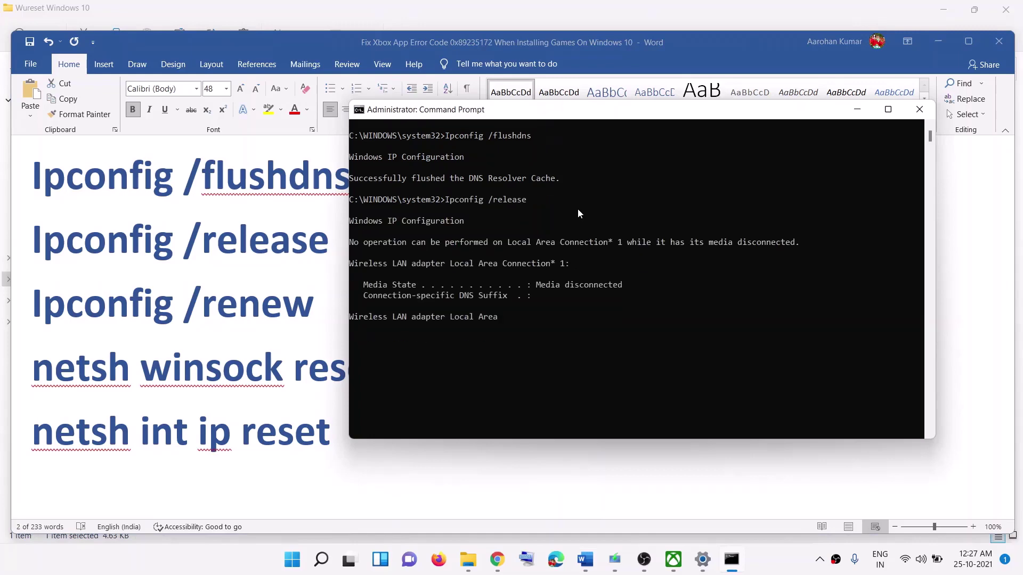
- Copy Ipconfig /renew from the Word document and run it in Command Prompt
click(309, 270)
triple_click(76, 310)
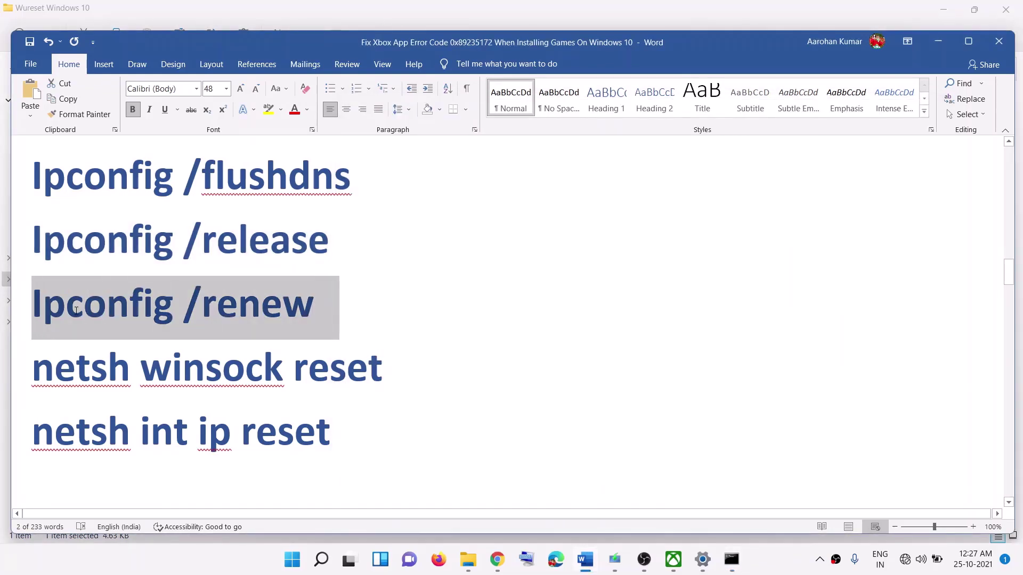
key(ctrl+c)
key(alt+Tab)
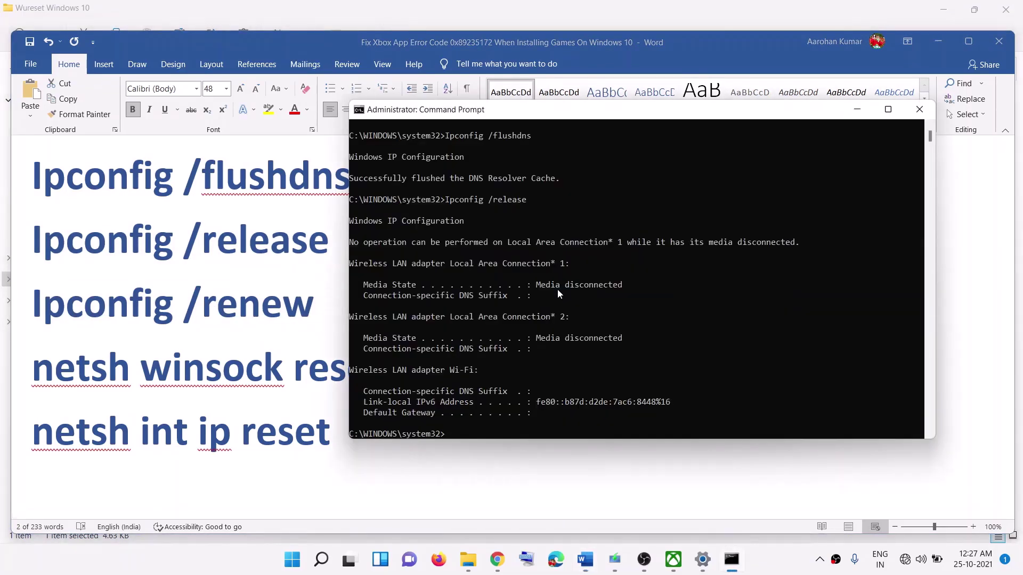
right_click(557, 289)
key(Return)
- Copy netsh winsock reset from the Word document and run it in Command Prompt
key(alt+Tab)
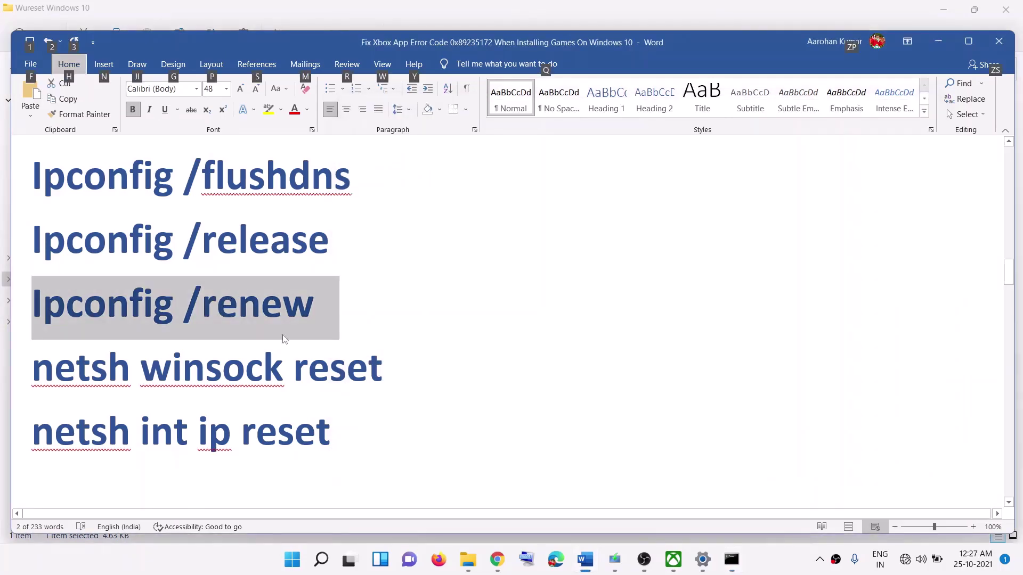
drag(387, 376, 96, 371)
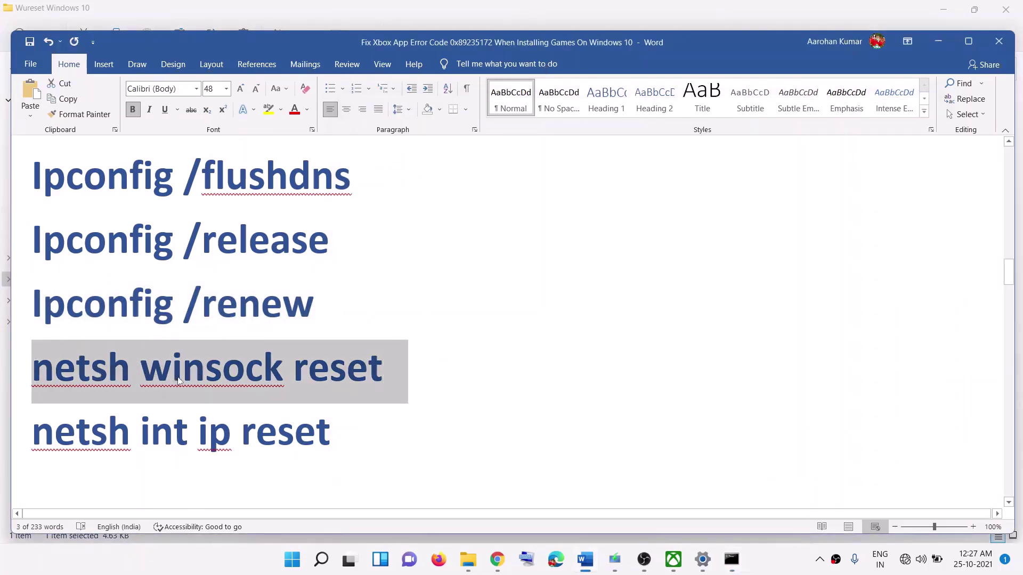
key(ctrl+c)
key(alt+Tab)
right_click(609, 397)
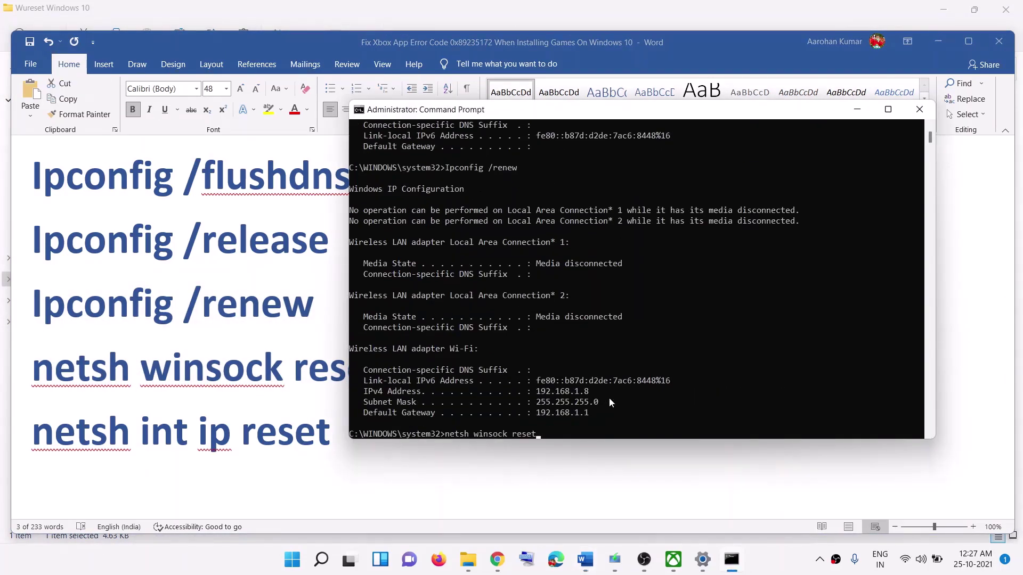
key(Return)
- Copy netsh int ip reset from the Word document, run it in Command Prompt, and close the Command Prompt window
key(alt+Tab)
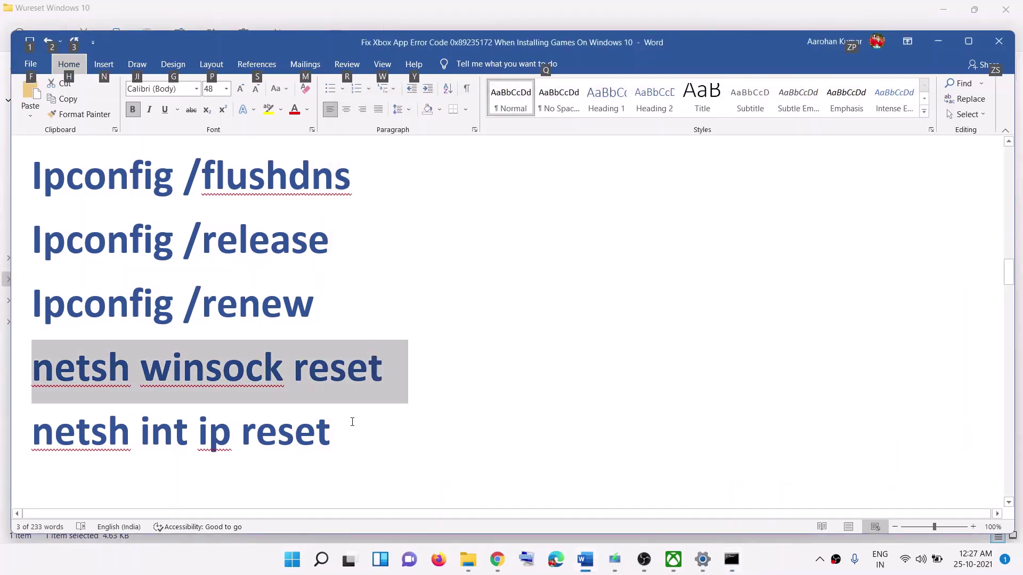
drag(354, 430, 108, 433)
key(ctrl+c)
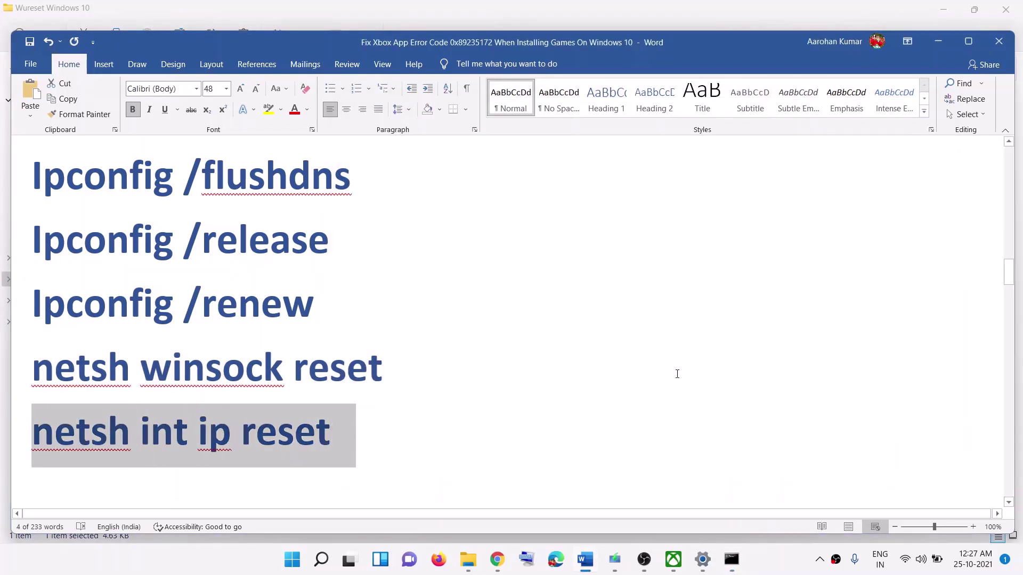
key(alt+Tab)
right_click(677, 374)
key(Return)
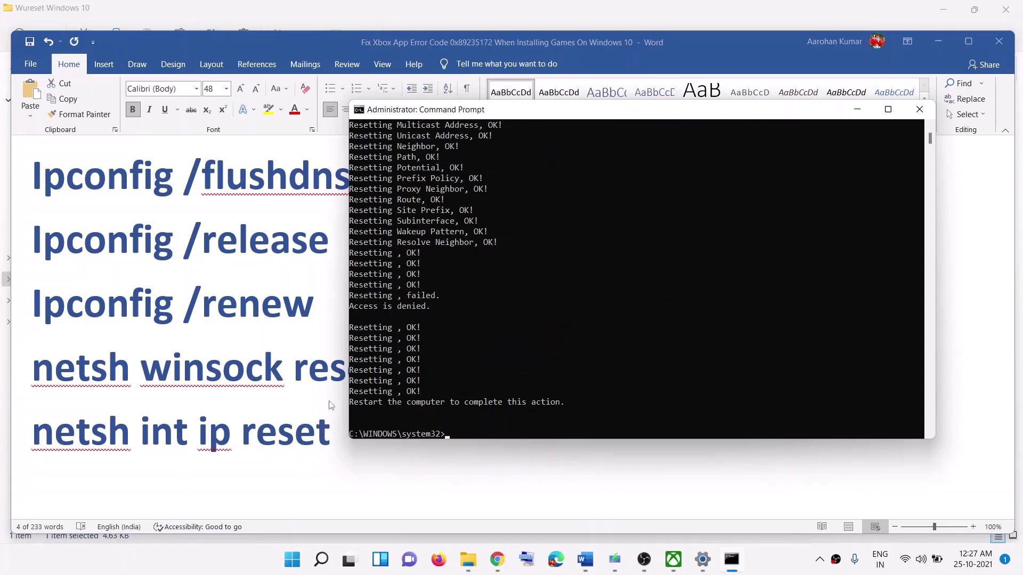
drag(356, 404, 554, 414)
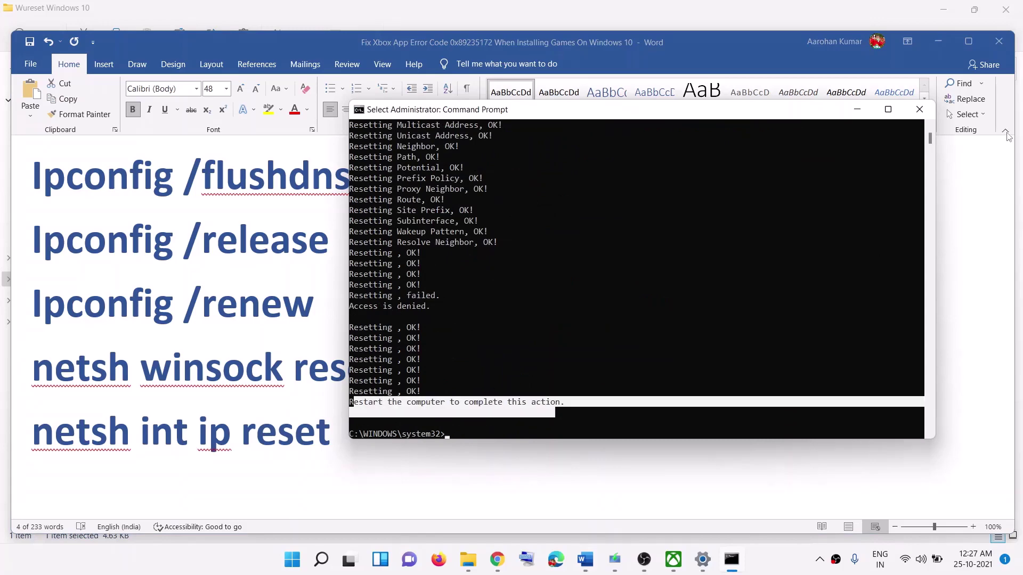
click(919, 109)
- View the computer's power options, then dismiss them without restarting
key(super)
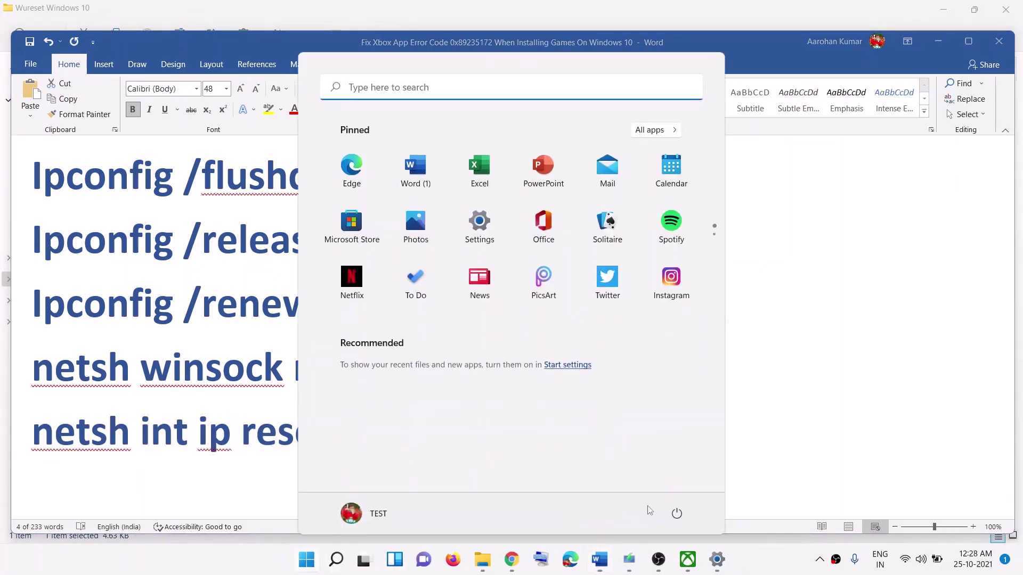
click(676, 513)
key(Escape)
key(Escape)
- Highlight "Update Xbox App from Microsoft Store" in Step 9 of the Word document, then minimize Word
scroll(465, 338, down, 3)
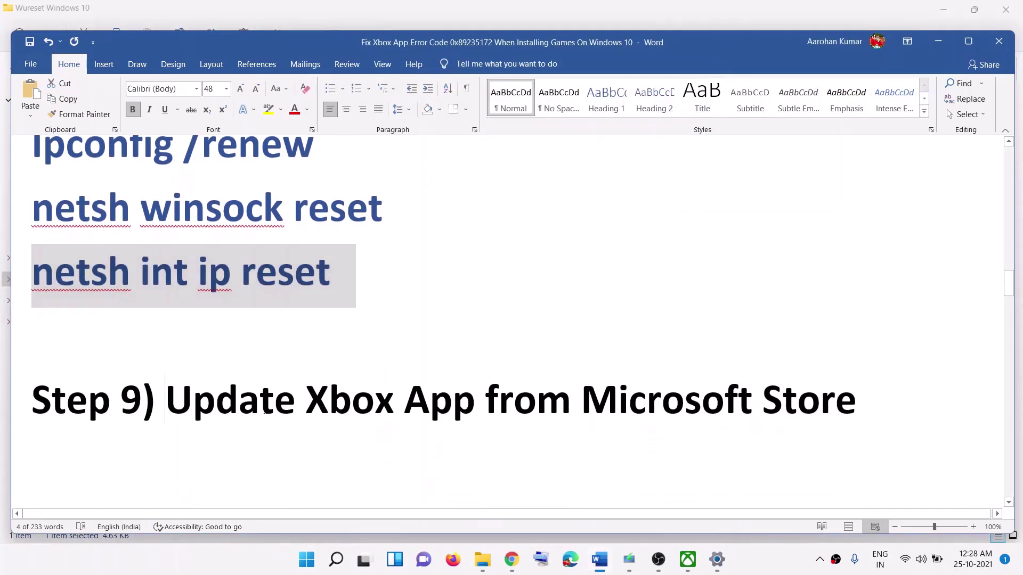
drag(180, 395, 812, 414)
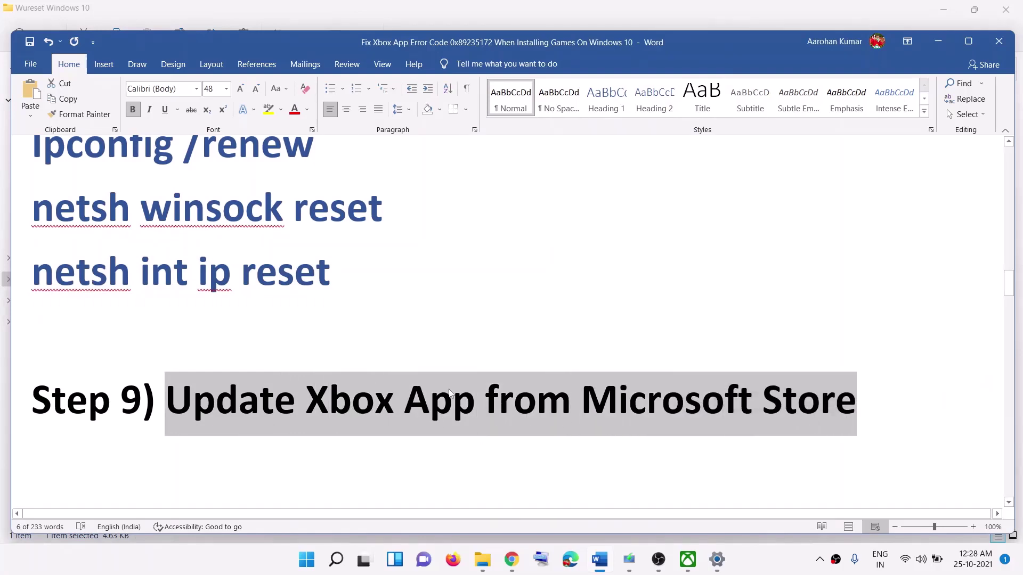
click(938, 41)
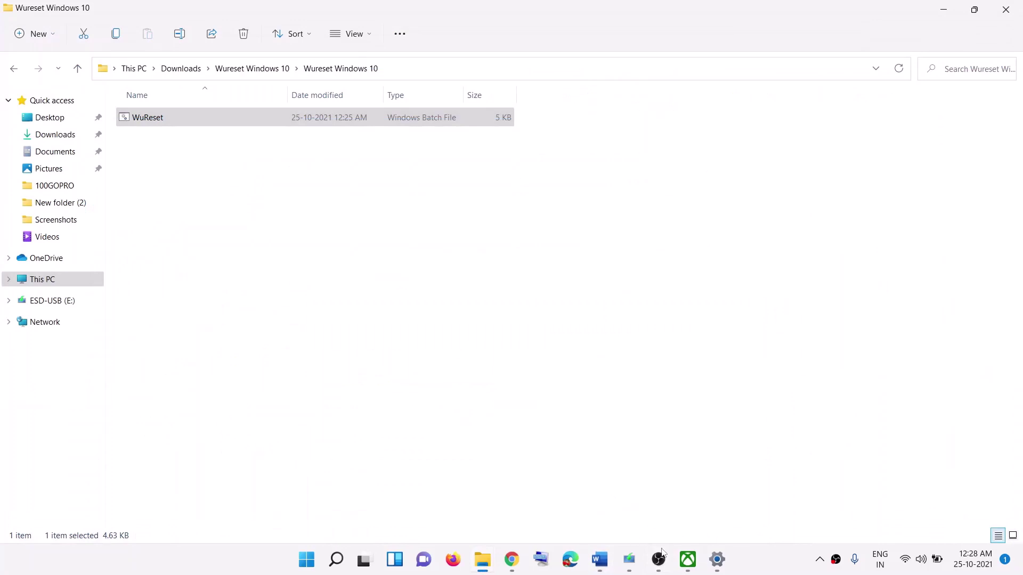
- Search Windows for "store", open Microsoft Store, and maximize its window
click(313, 561)
text(sto)
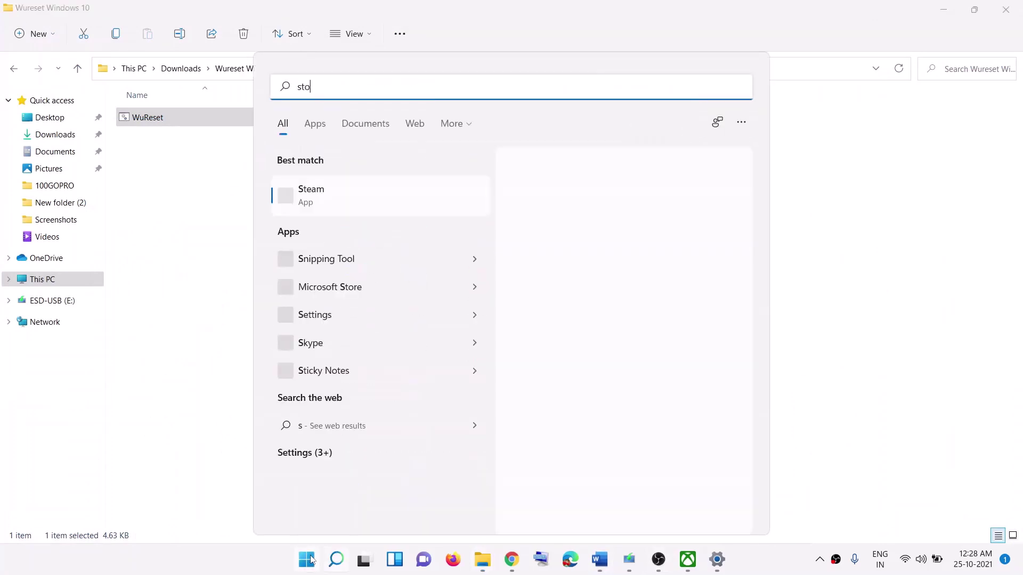
text(re)
click(327, 198)
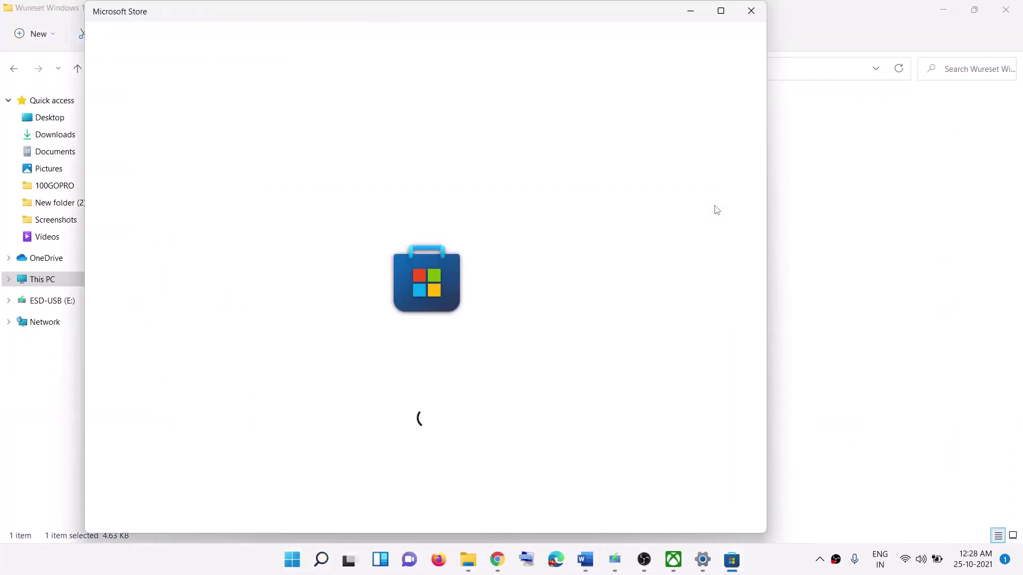
click(721, 11)
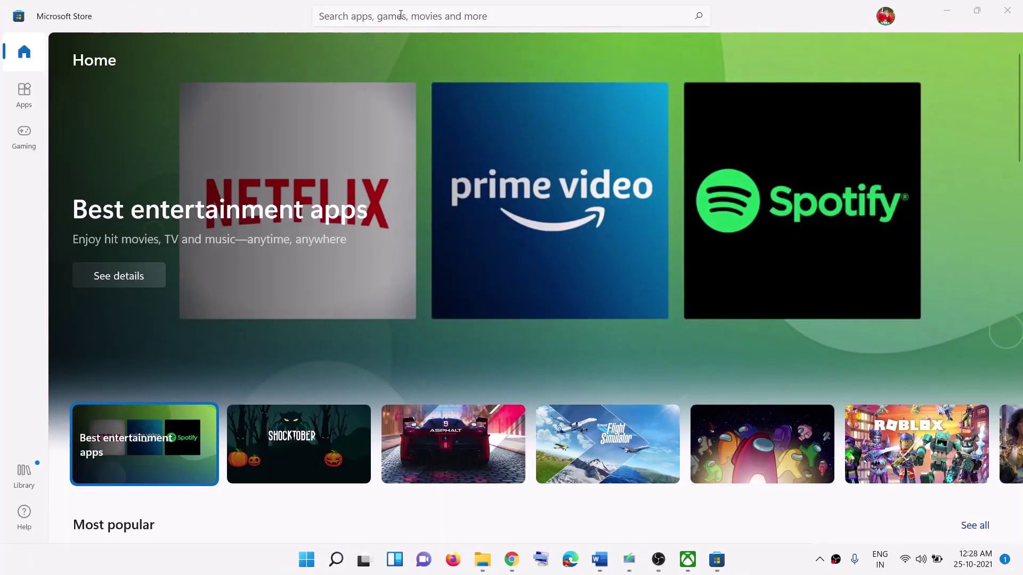
- Open the Xbox app's store page by searching for "xbox", then view the library's app updates and minimize the store
click(394, 18)
text(x)
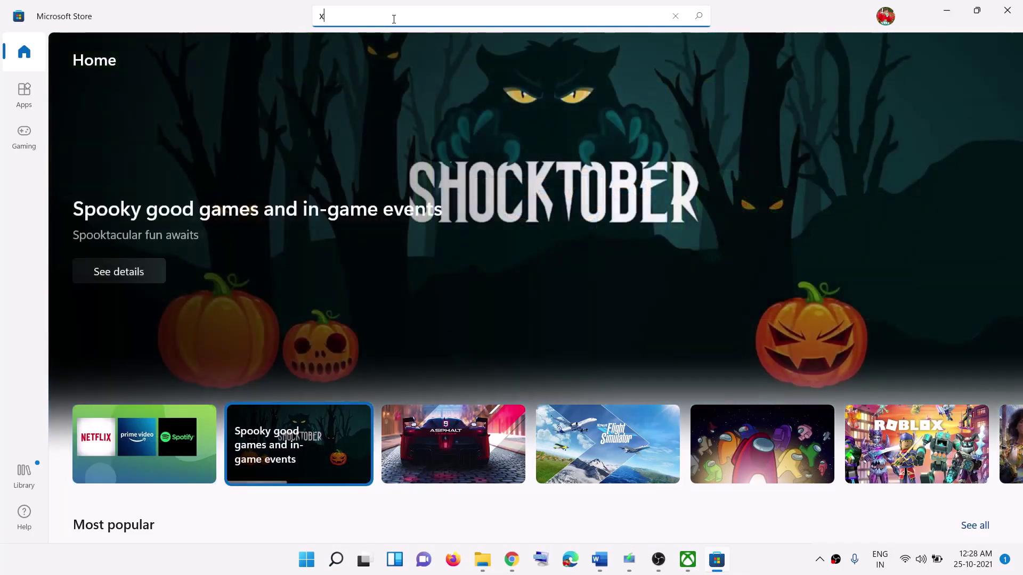
text(box)
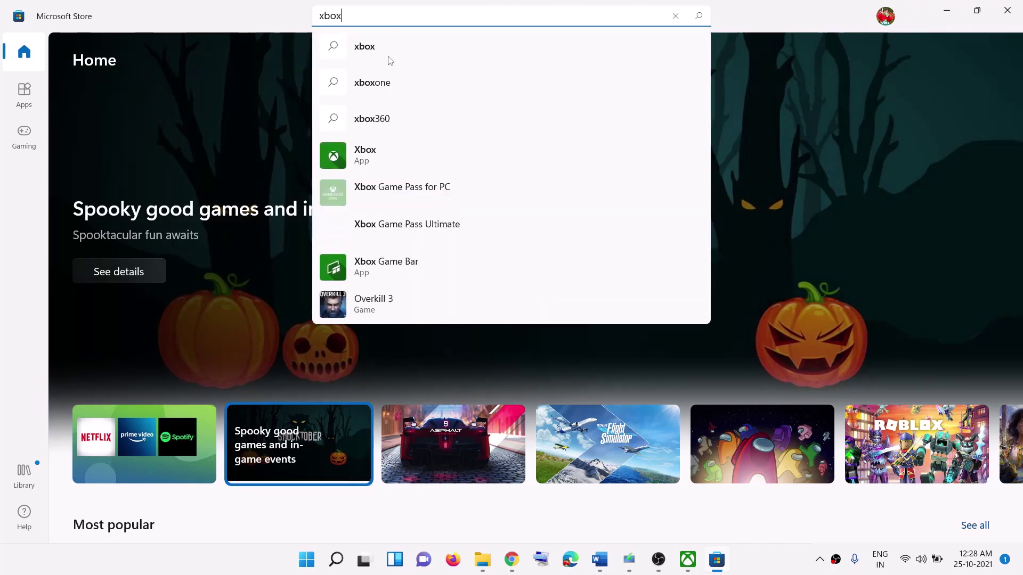
click(392, 157)
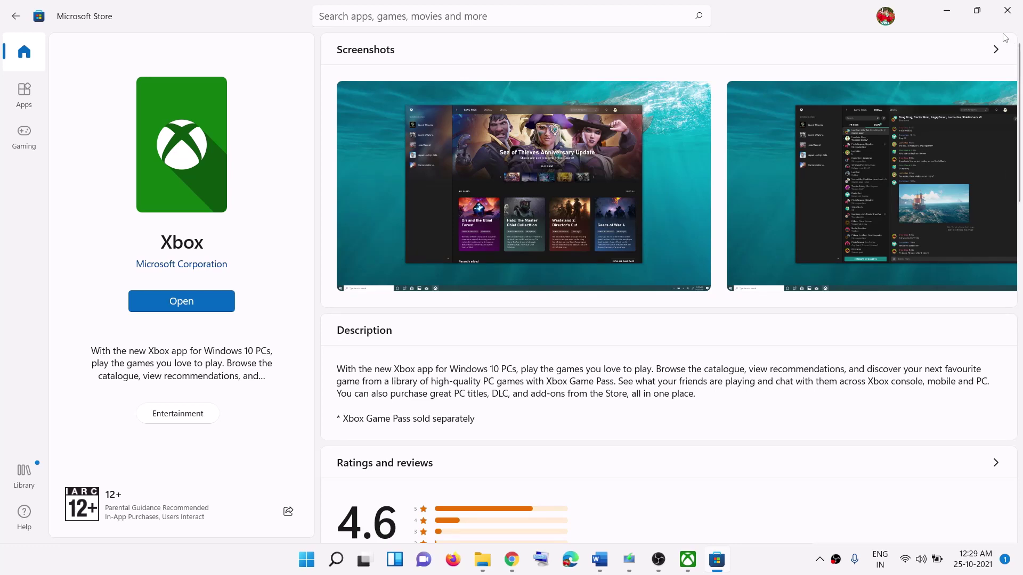
click(37, 480)
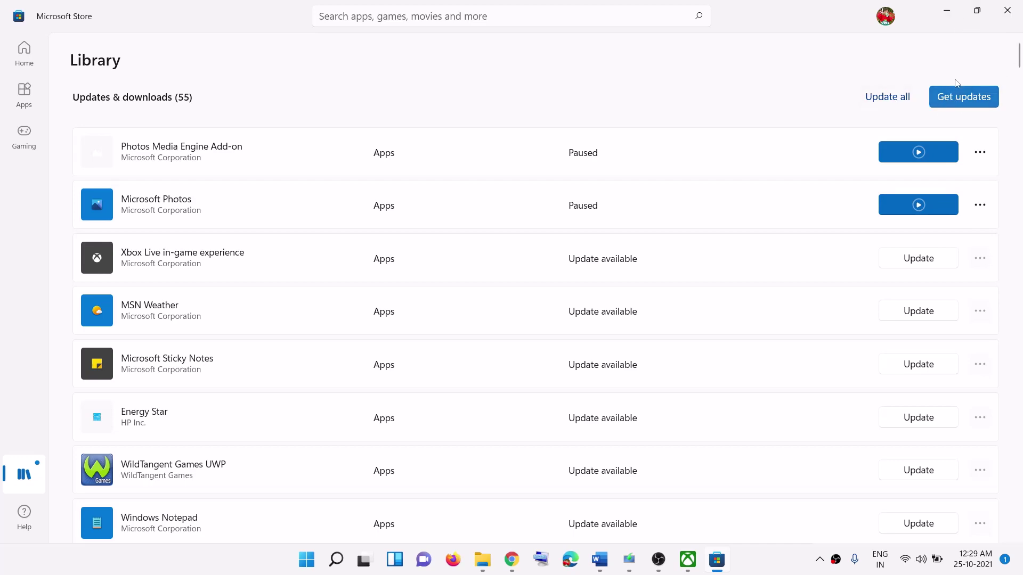
click(948, 19)
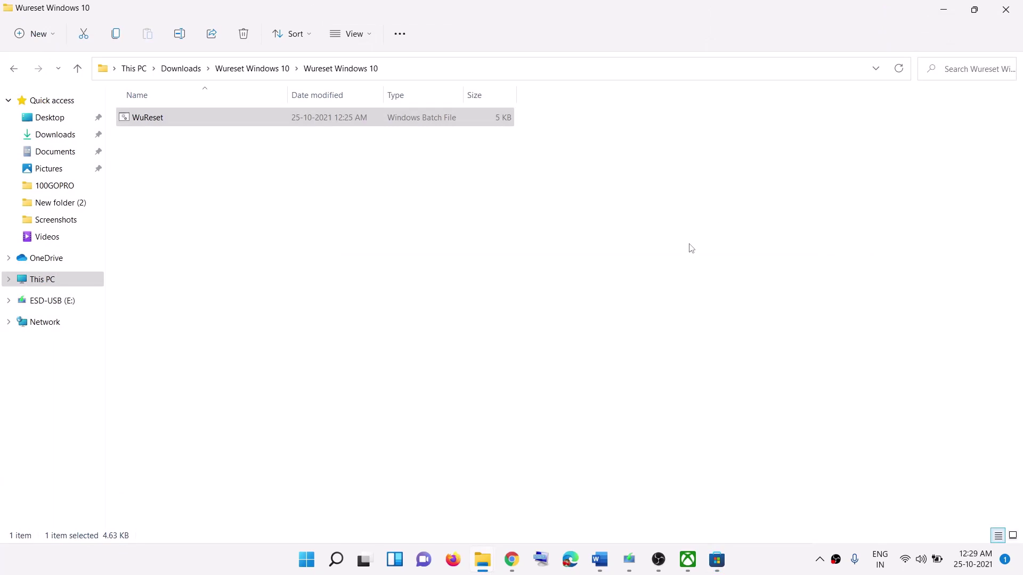
- Return to the Word document and highlight "Xbox Identity Provider and Gaming services is installed" in Step 10
click(599, 559)
scroll(388, 302, down, 4)
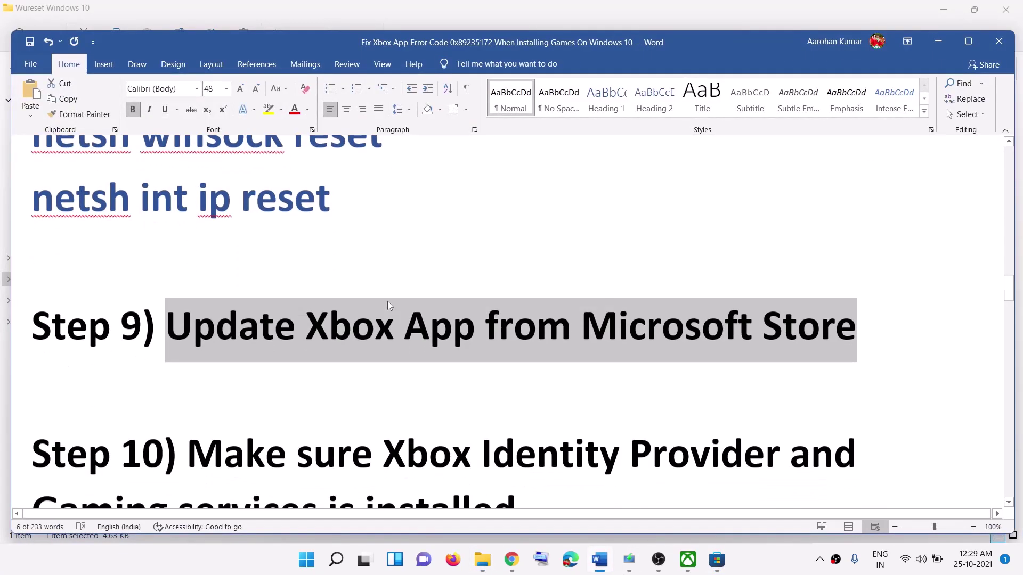
scroll(388, 302, down, 1)
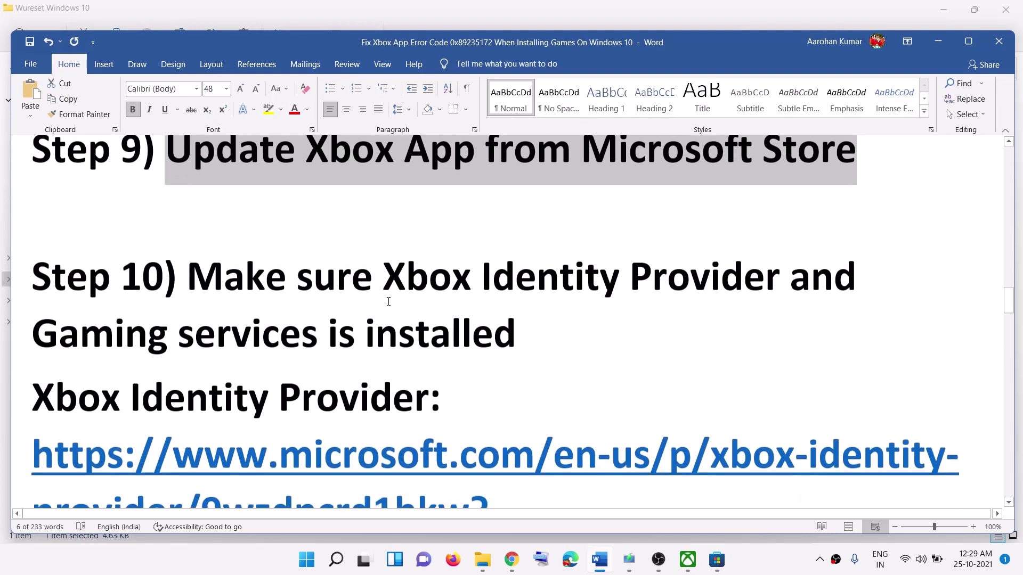
drag(394, 265, 514, 341)
- Copy the full Xbox Identity Provider link listed under Step 10 in the Word document
scroll(282, 367, down, 1)
scroll(283, 367, down, 2)
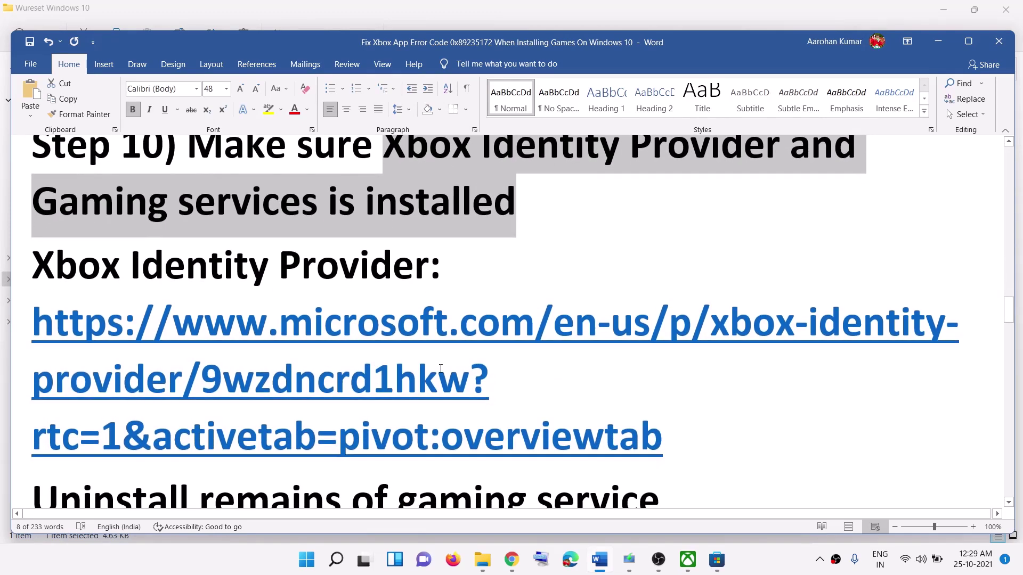
triple_click(680, 439)
key(ctrl+c)
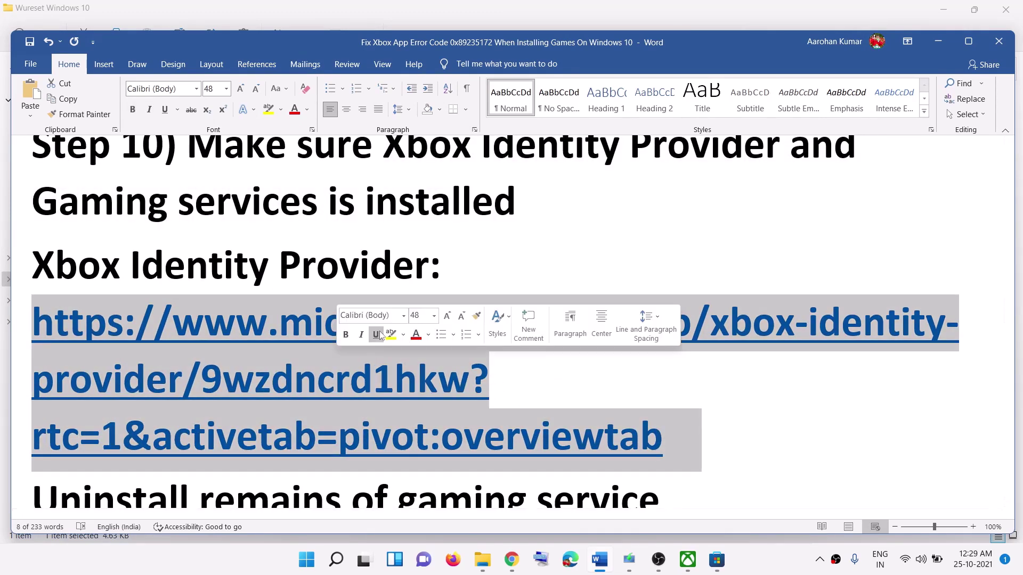
- Open the copied link in a new Chrome tab and get Xbox Identity Provider, allowing the page to open Microsoft Store
click(511, 560)
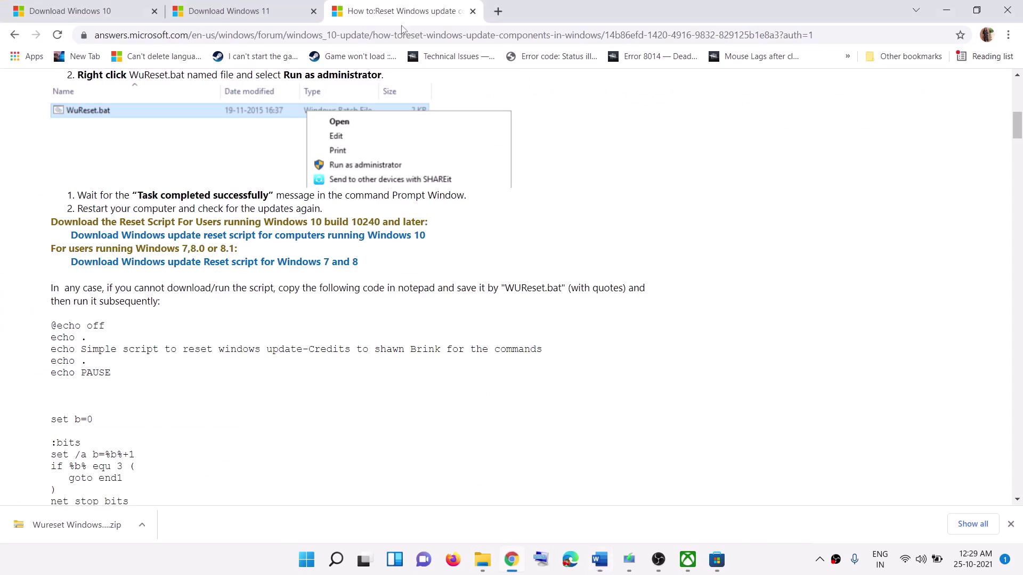
click(498, 11)
key(ctrl+v)
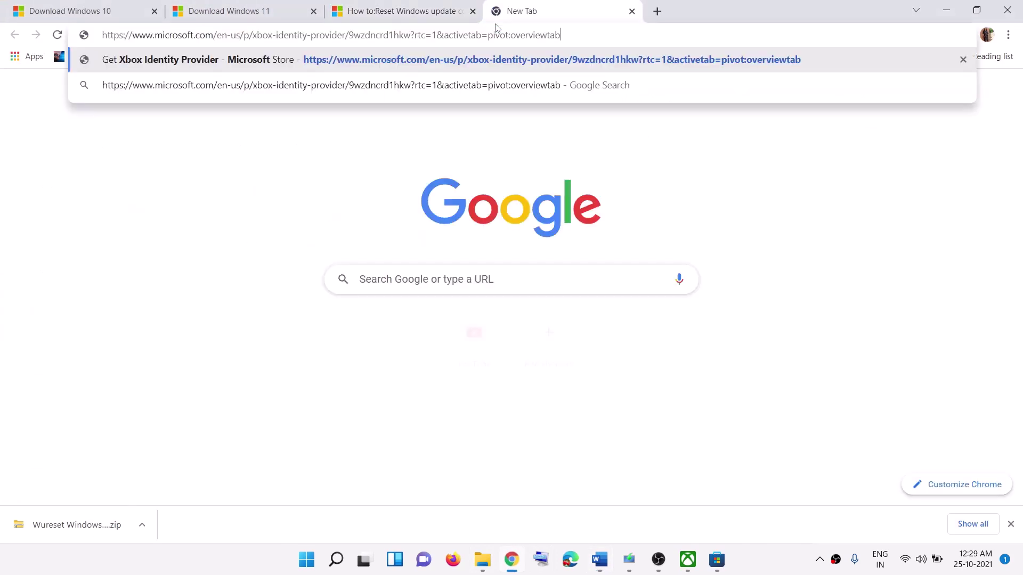
key(Return)
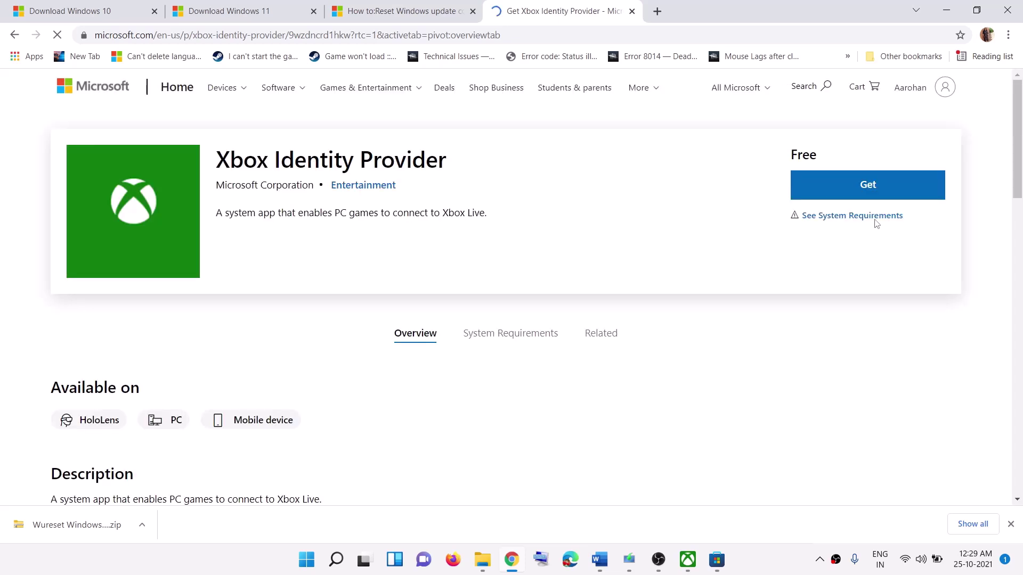
click(838, 191)
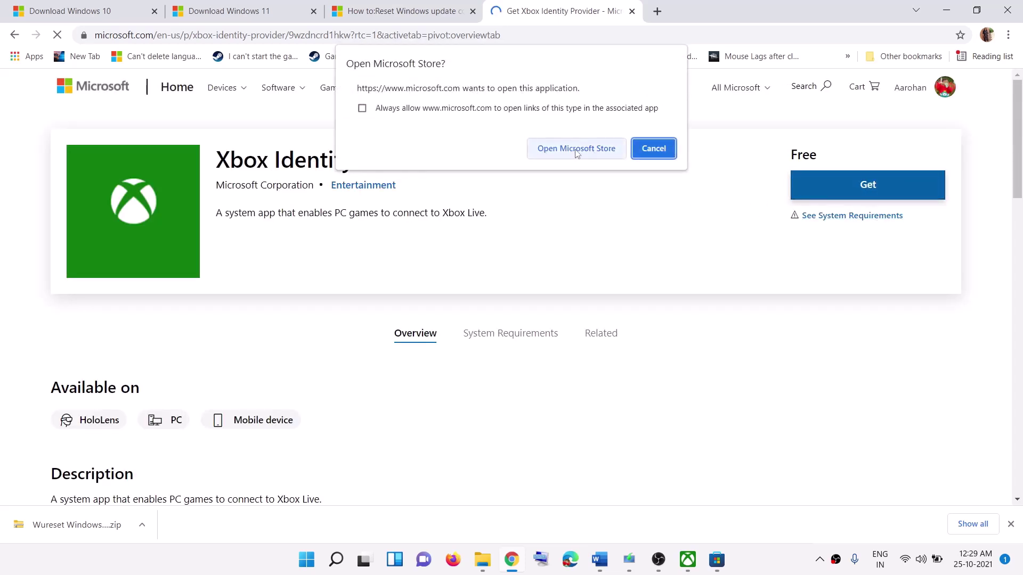
click(577, 152)
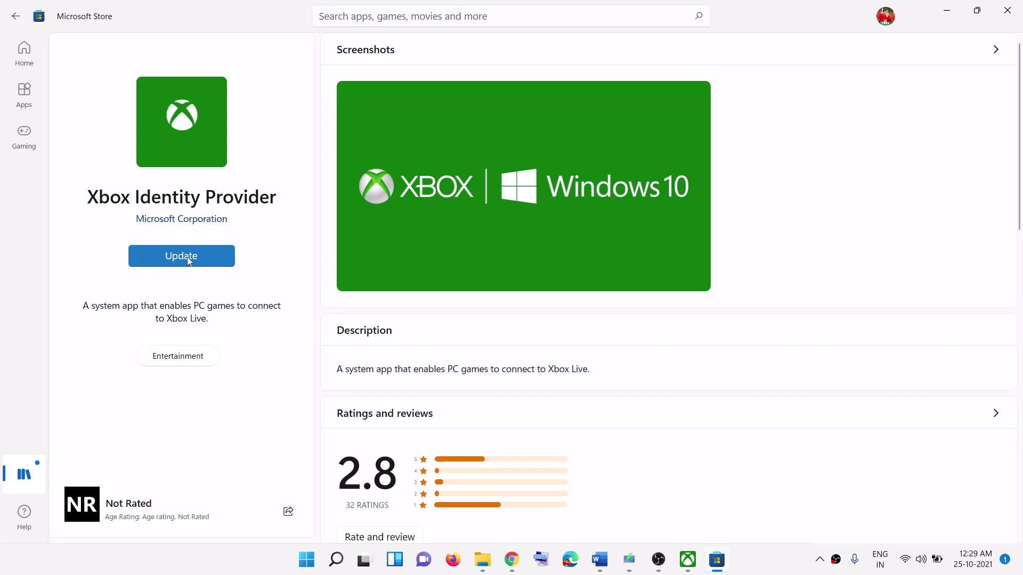
- Update Xbox Identity Provider in the store and return to the Word document
click(214, 253)
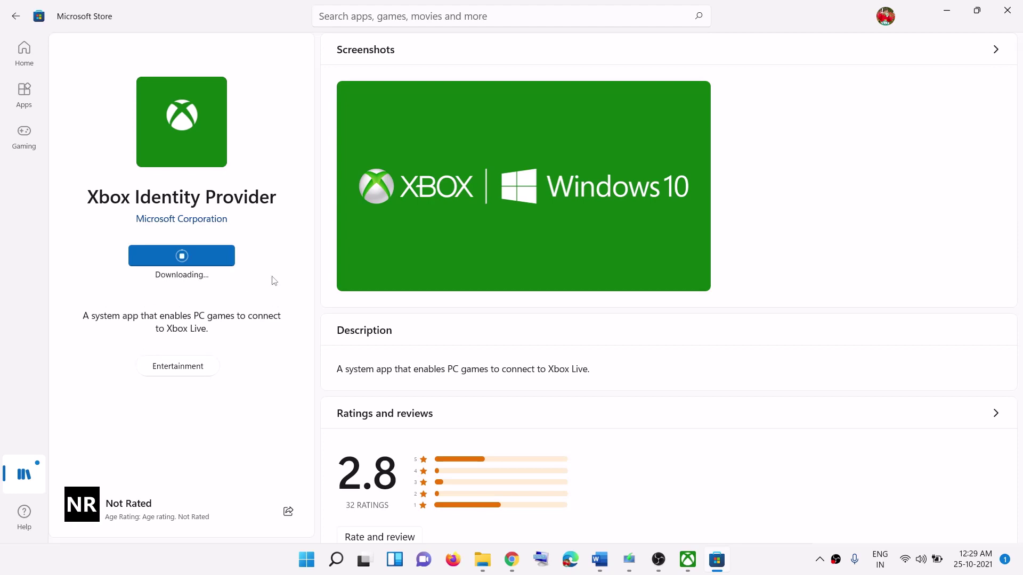
click(598, 570)
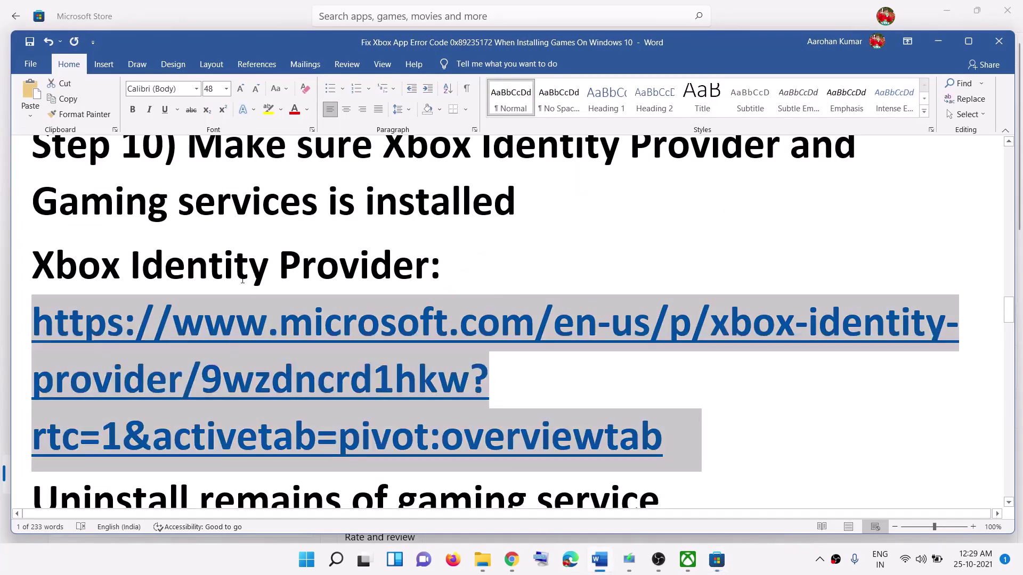
- Copy the command "get-appxpackage Microsoft.GamingServices | remove-AppxPackage -allusers" listed under "Uninstall remains of gaming service" in the Word document
scroll(277, 294, down, 3)
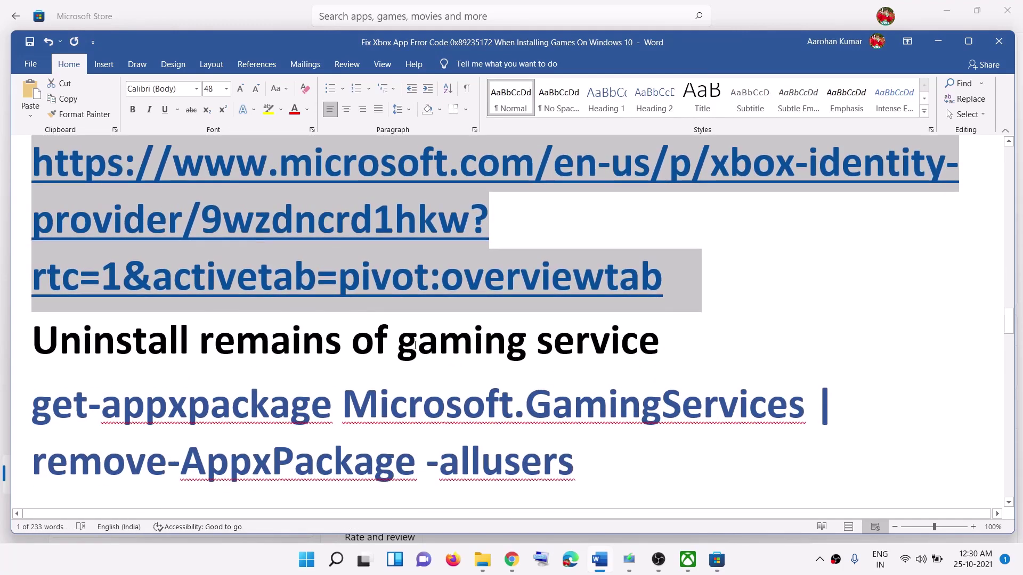
drag(399, 341, 547, 341)
scroll(454, 346, down, 2)
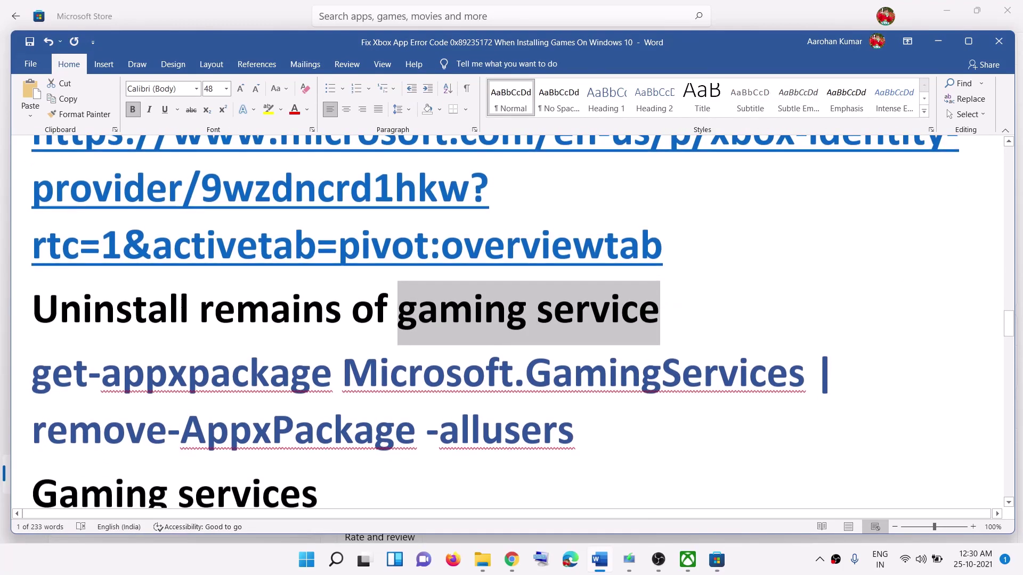
drag(584, 402, 32, 341)
key(super+c)
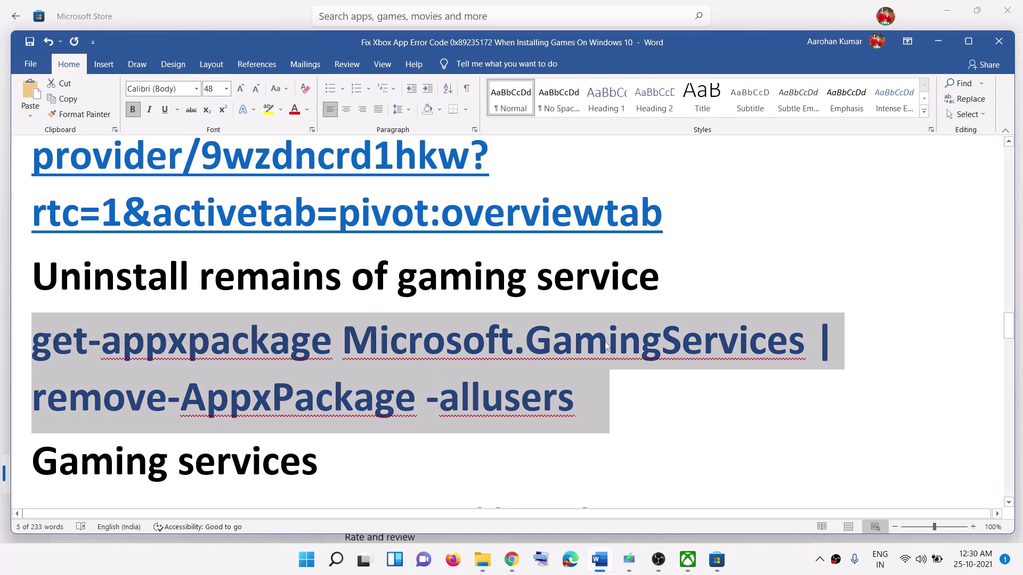
- Search for "powershell", open Windows PowerShell as administrator, and run the copied Gaming Services removal command
click(312, 560)
text(powe)
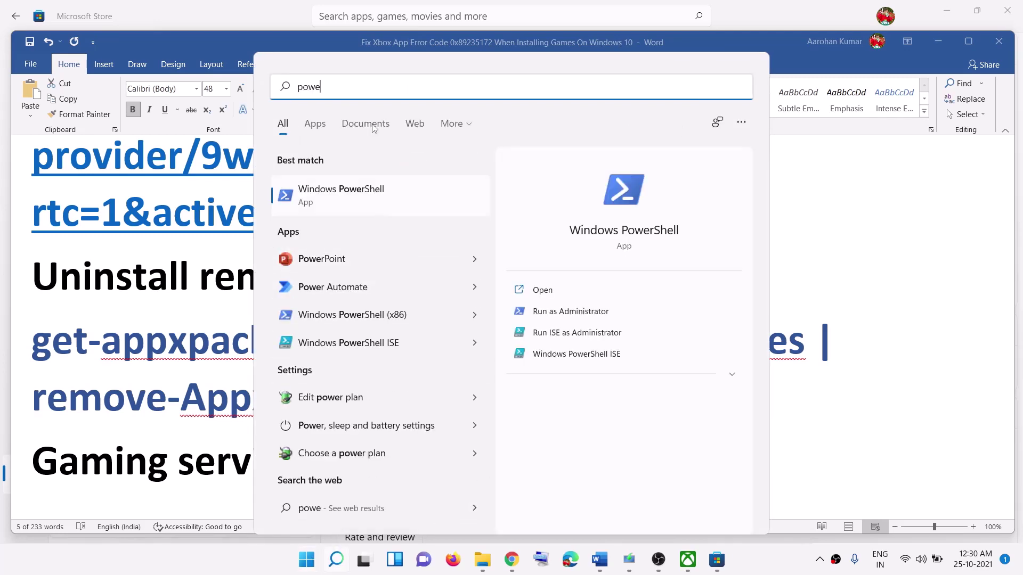
text(rshell)
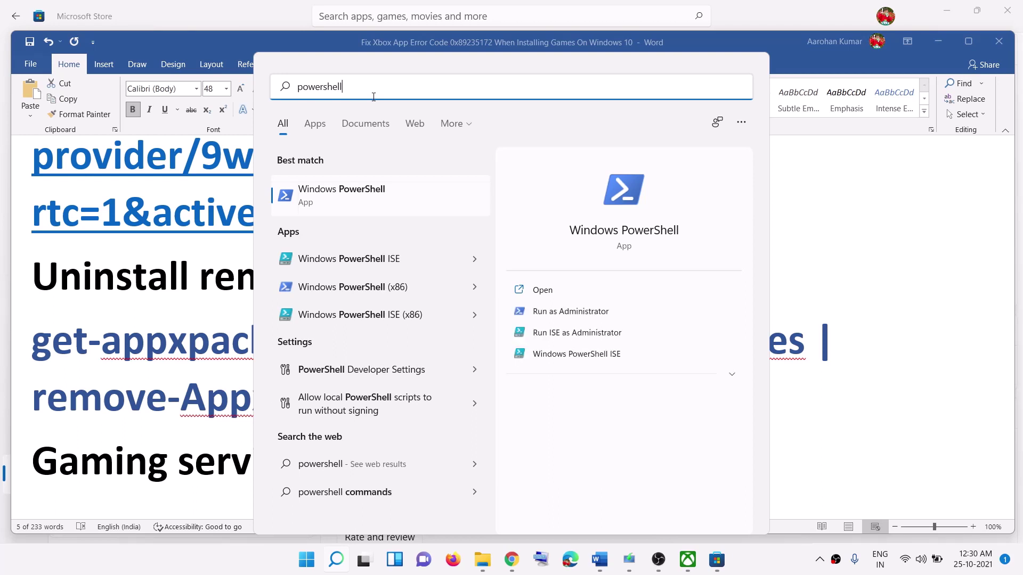
right_click(342, 204)
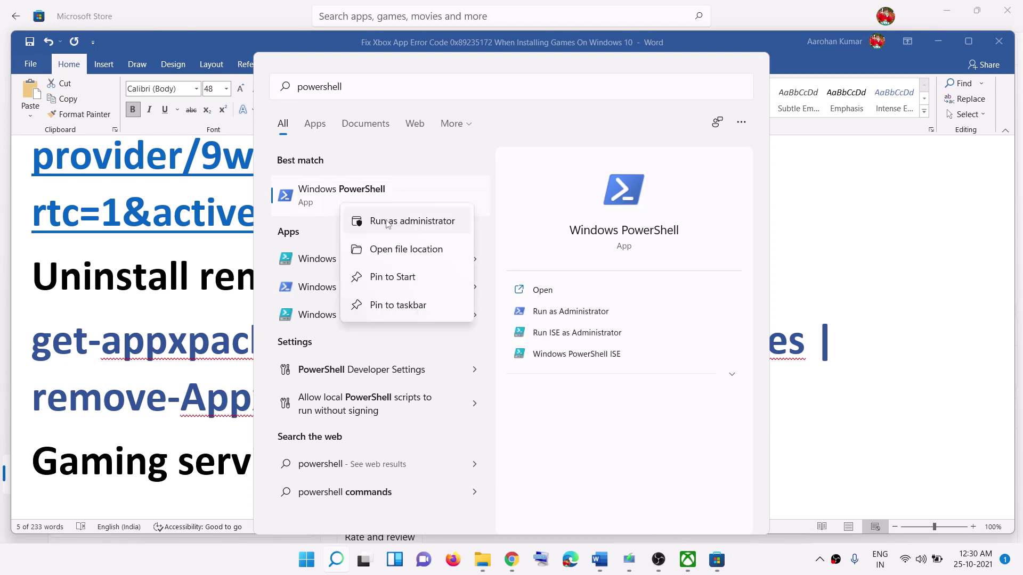
click(403, 228)
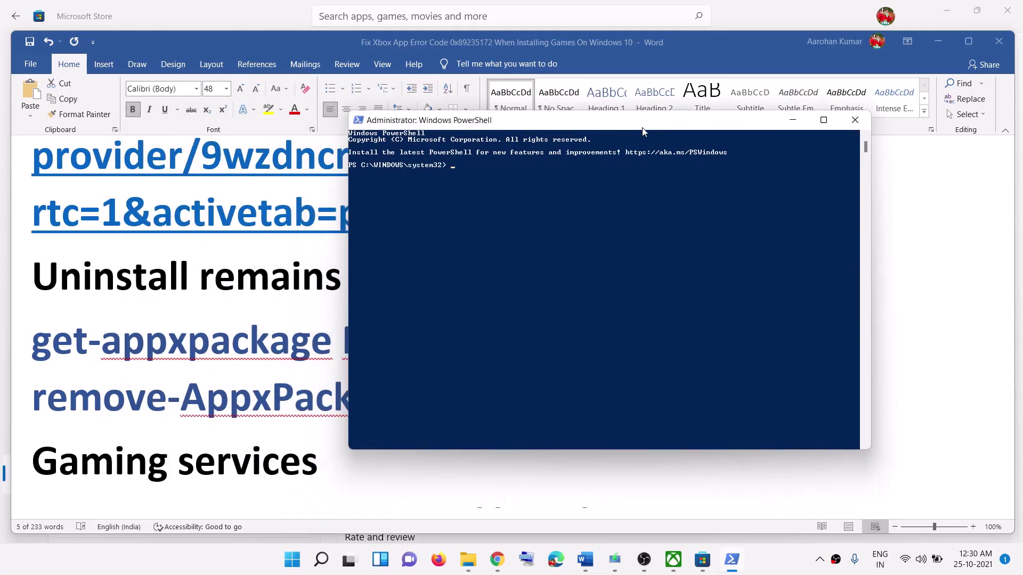
right_click(565, 184)
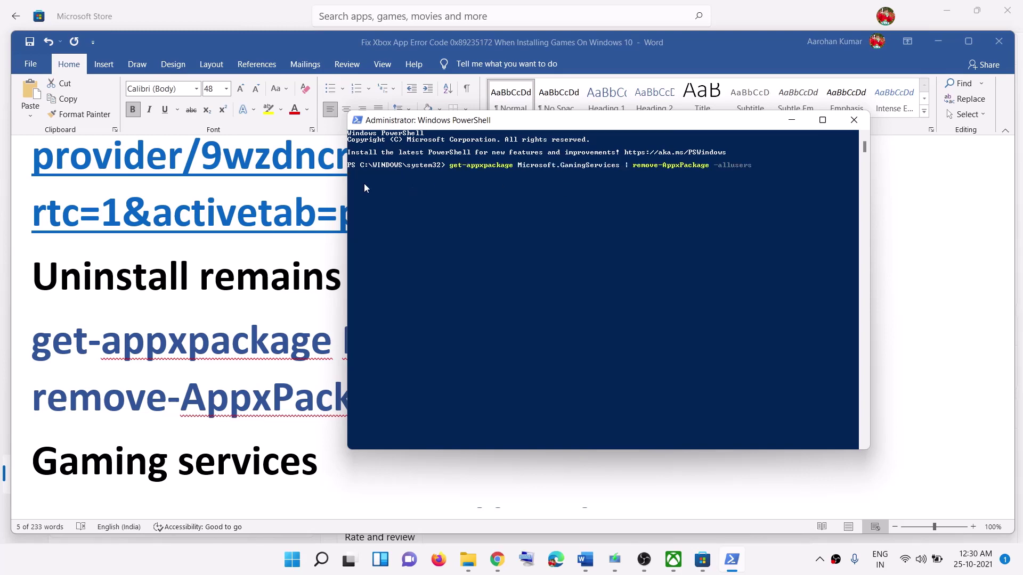
key(Return)
- Copy the command "start ms-windows-store://pdp/?productid=9MWPM2CQNLHN" listed under "Gaming services" in the Word document
click(250, 326)
scroll(375, 338, down, 5)
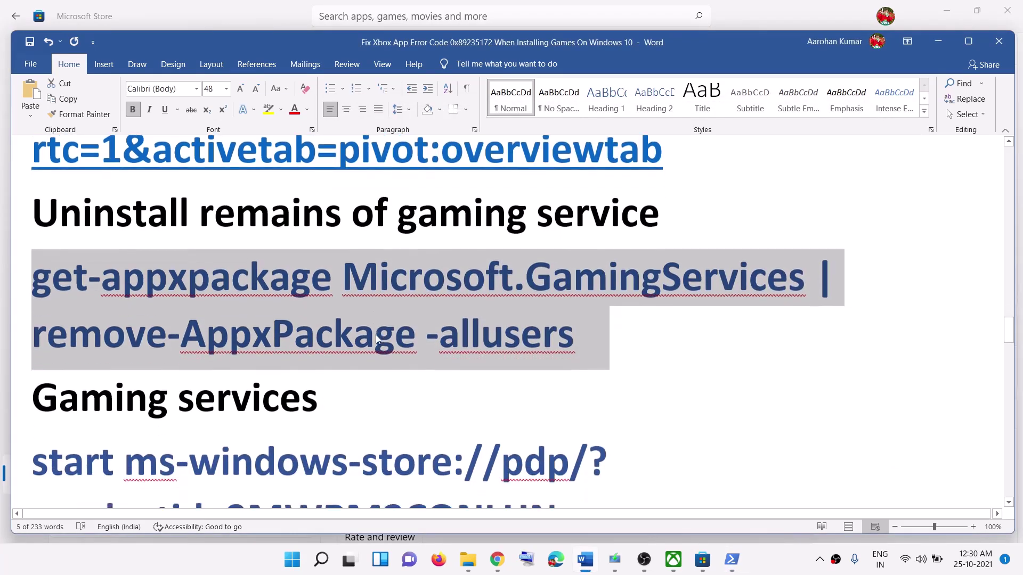
drag(576, 430, 51, 361)
key(super+c)
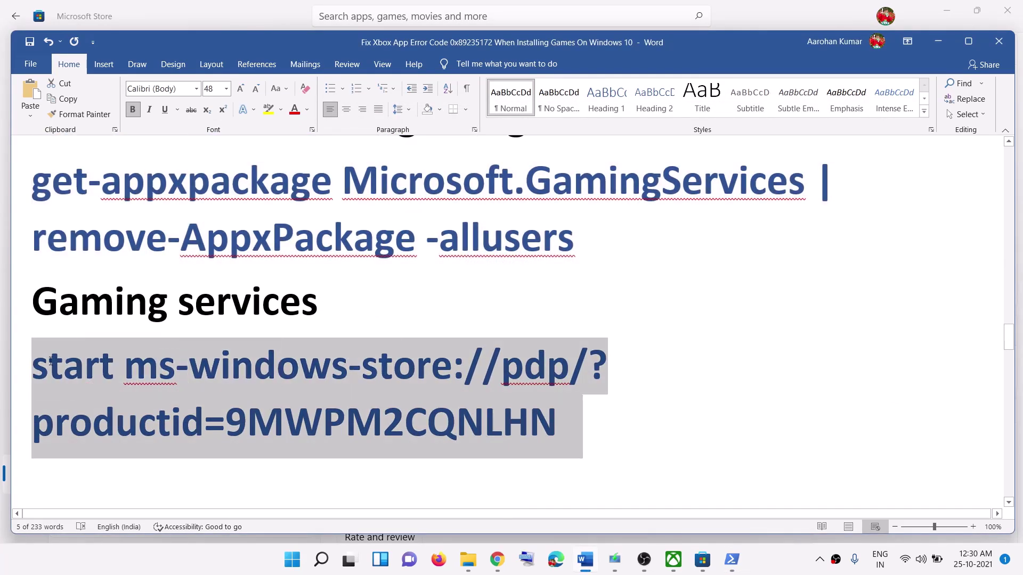
- Run the copied store command in PowerShell and install Gaming Services from its Microsoft Store page
key(alt+Tab)
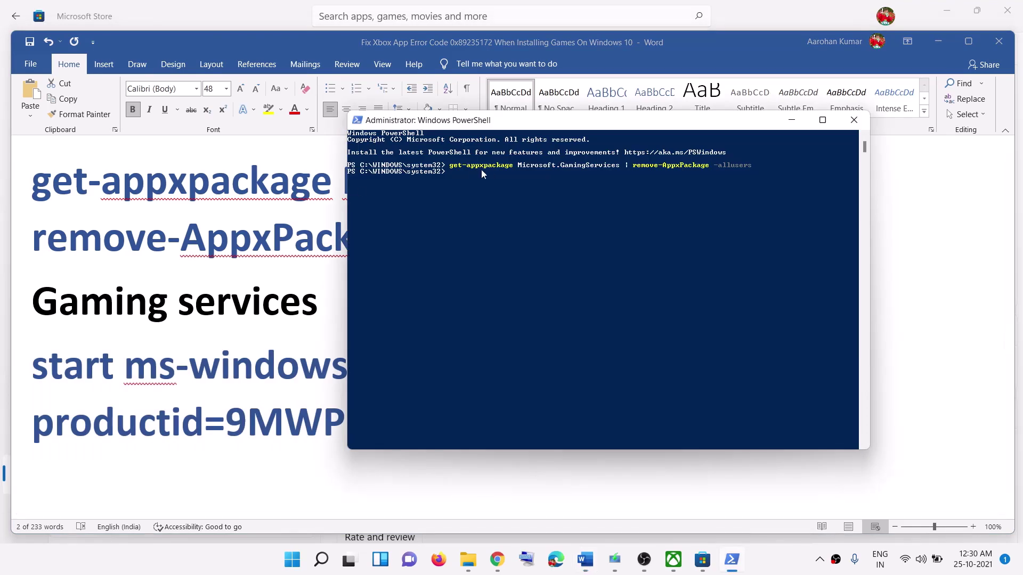
right_click(488, 170)
key(Return)
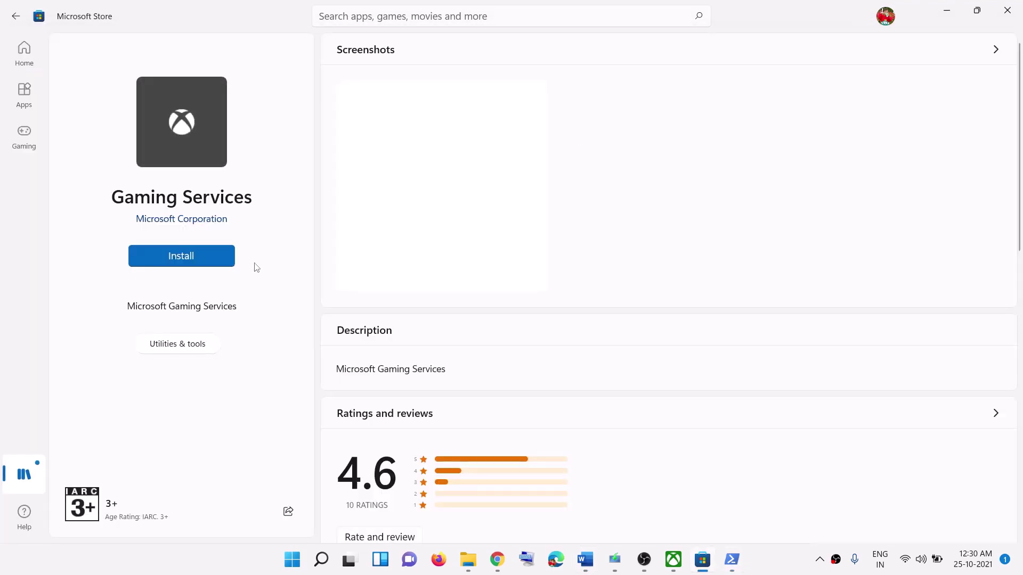
click(181, 261)
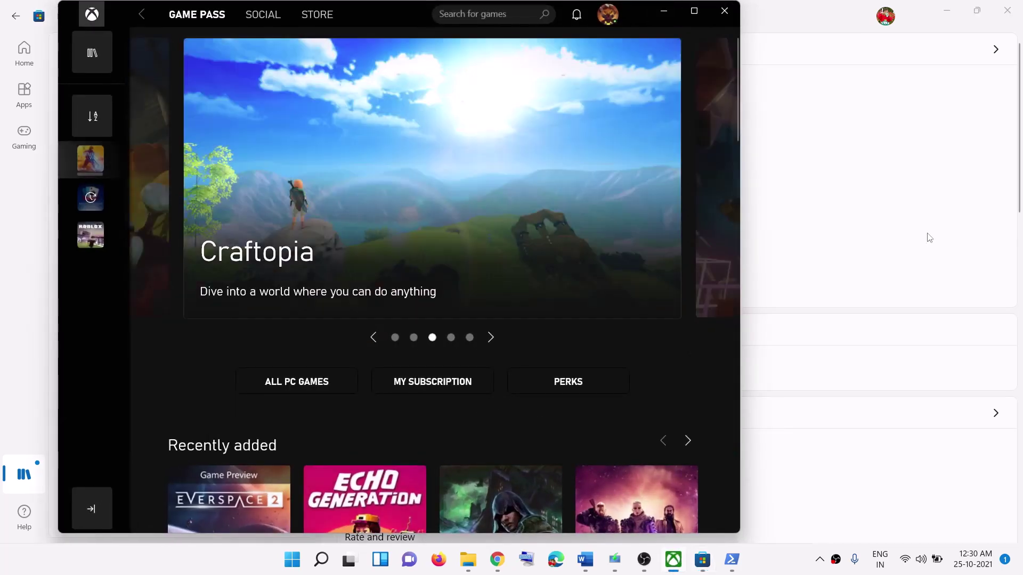
click(927, 235)
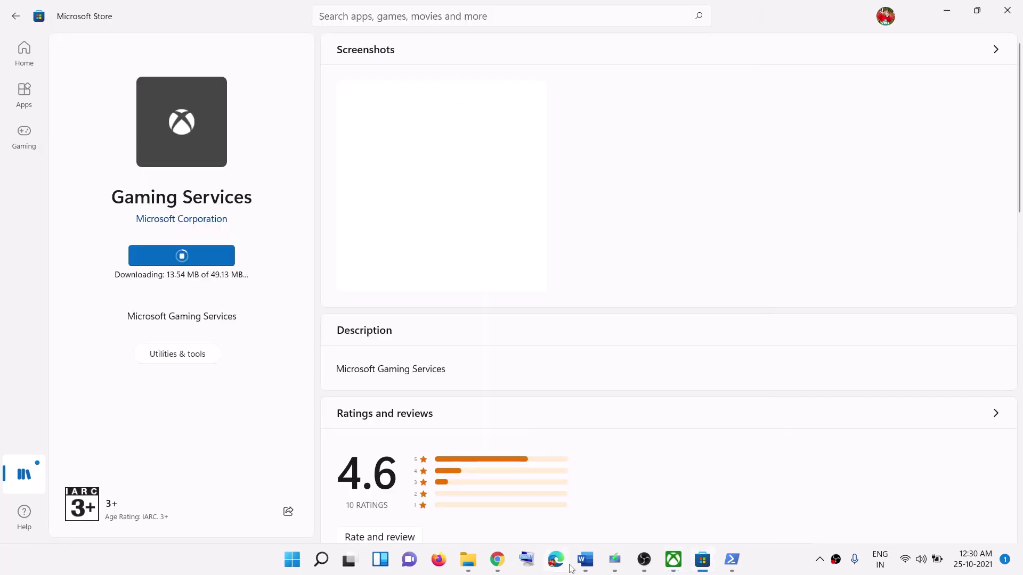
- Review the list of services to start under Step 11 in the Word document
click(586, 569)
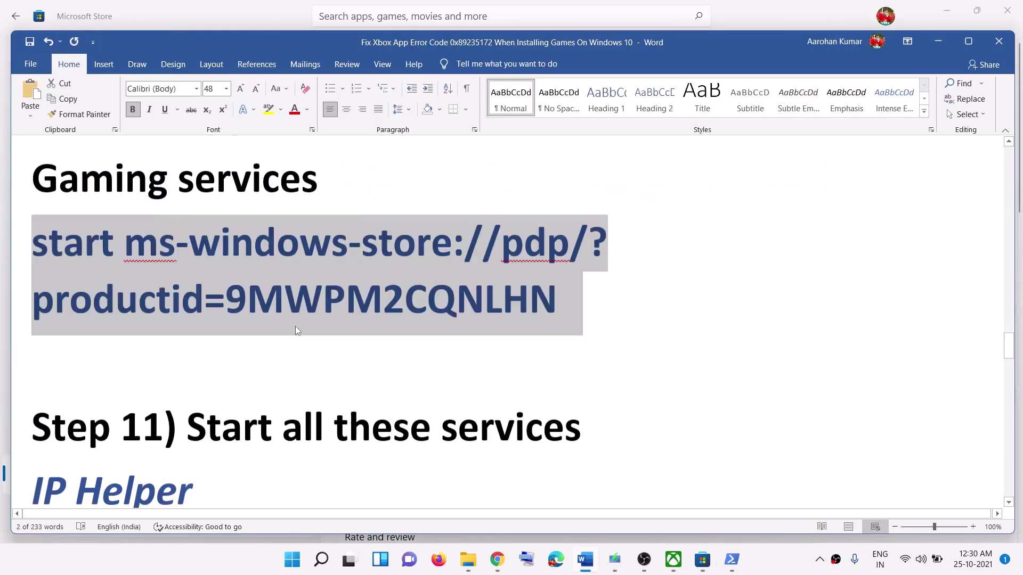
scroll(295, 326, down, 5)
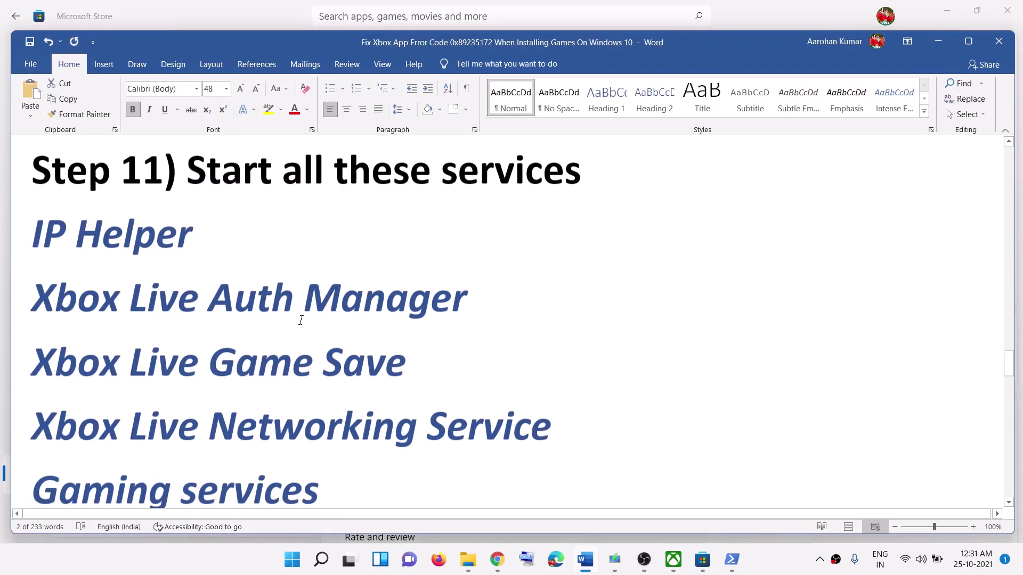
scroll(300, 320, down, 1)
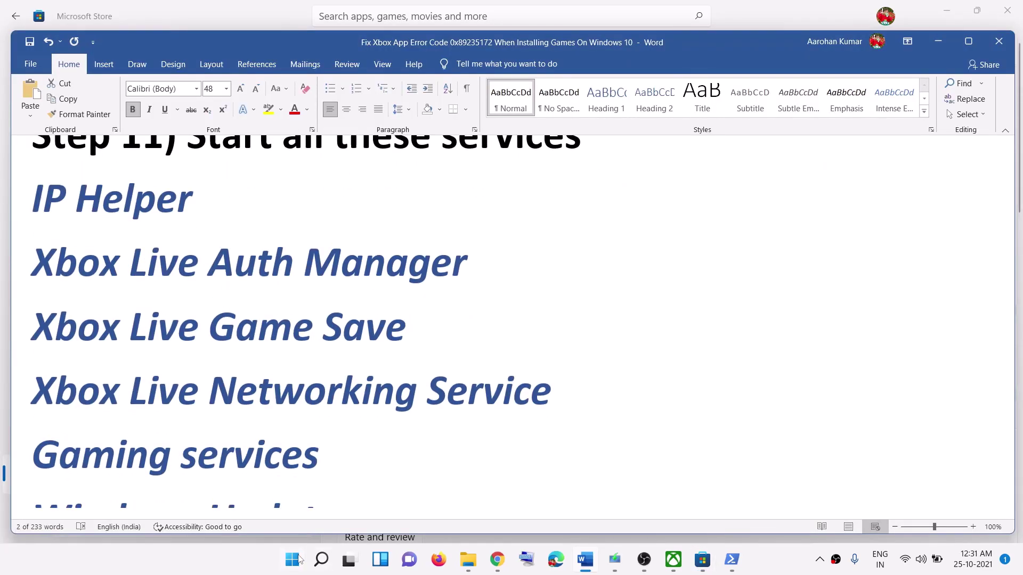
- Open the Windows Services app and recheck the Step 11 service list in the Word document
click(292, 560)
text(servic)
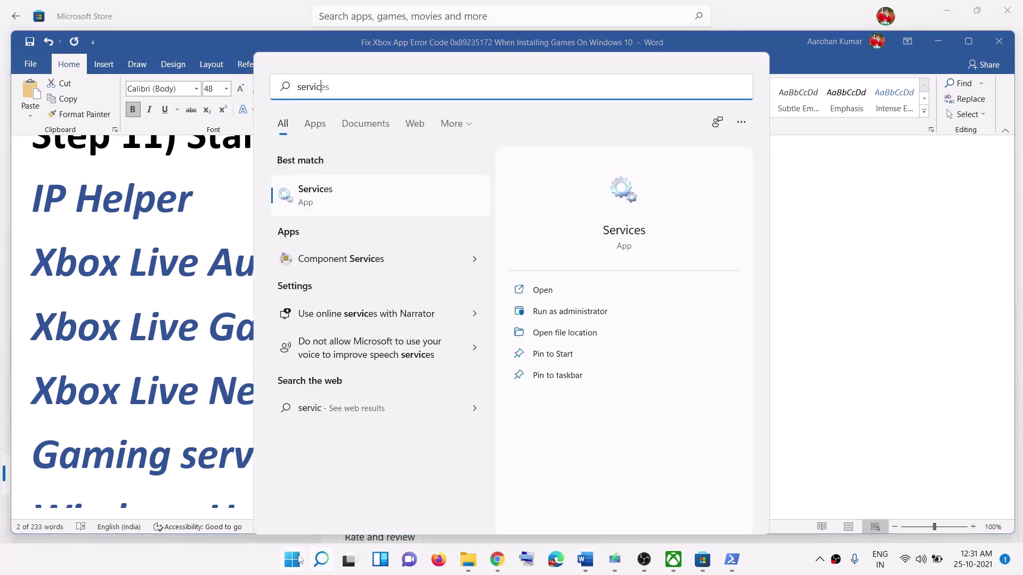
key(Return)
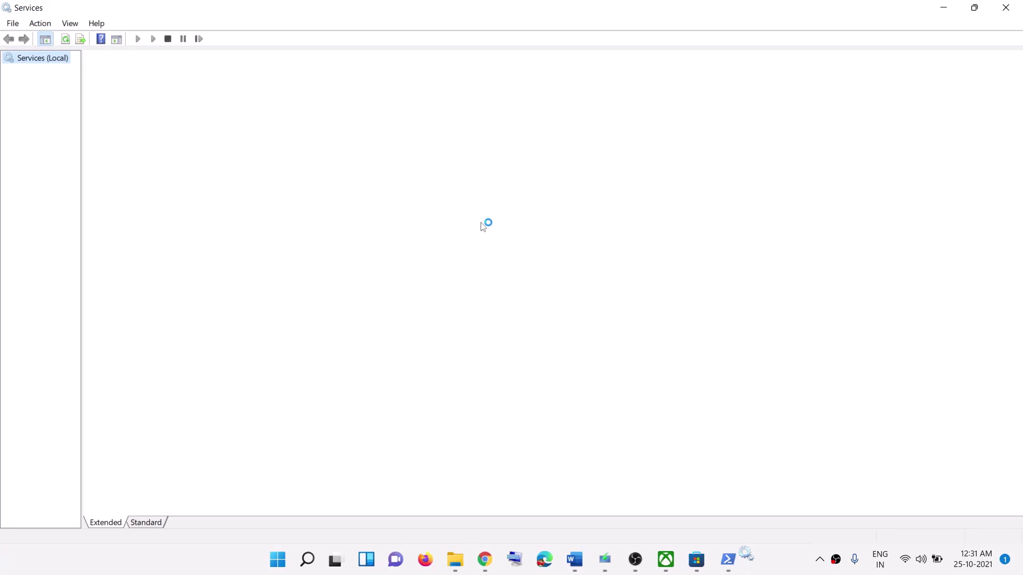
key(alt+Tab)
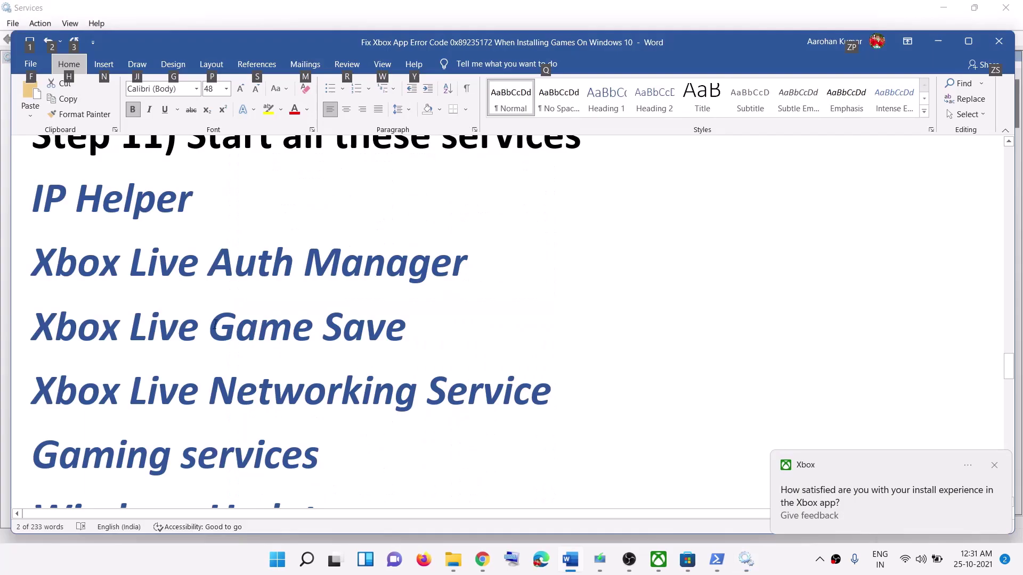
key(alt+Tab)
- Set the IP Helper service's startup type to Automatic and close its properties
click(327, 350)
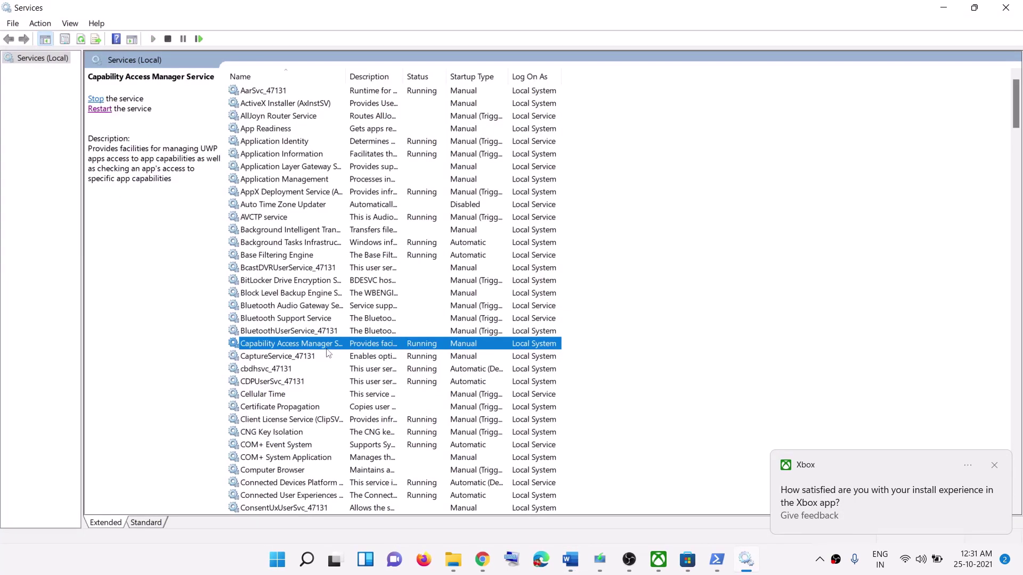
key(i)
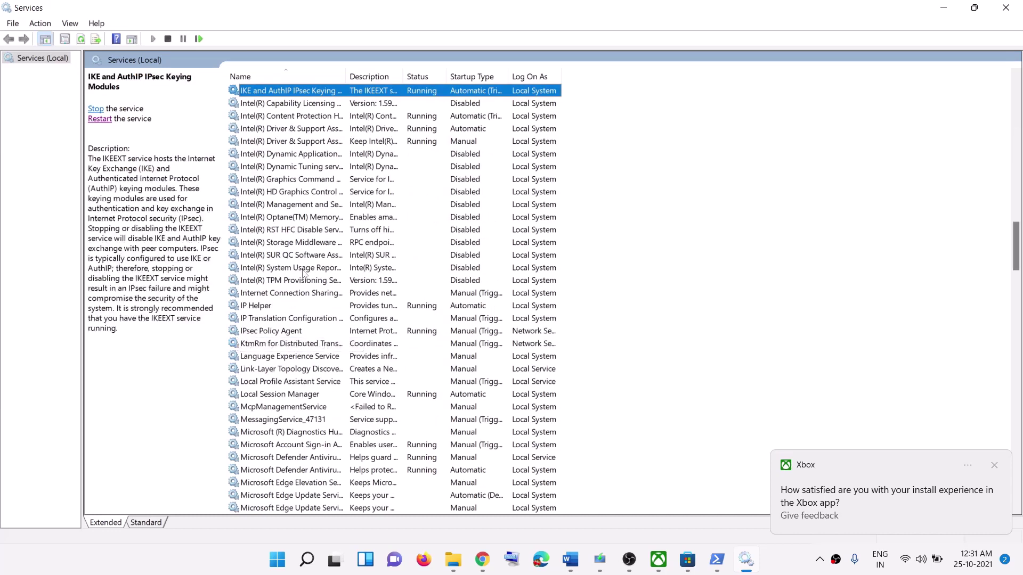
click(307, 306)
double_click(300, 307)
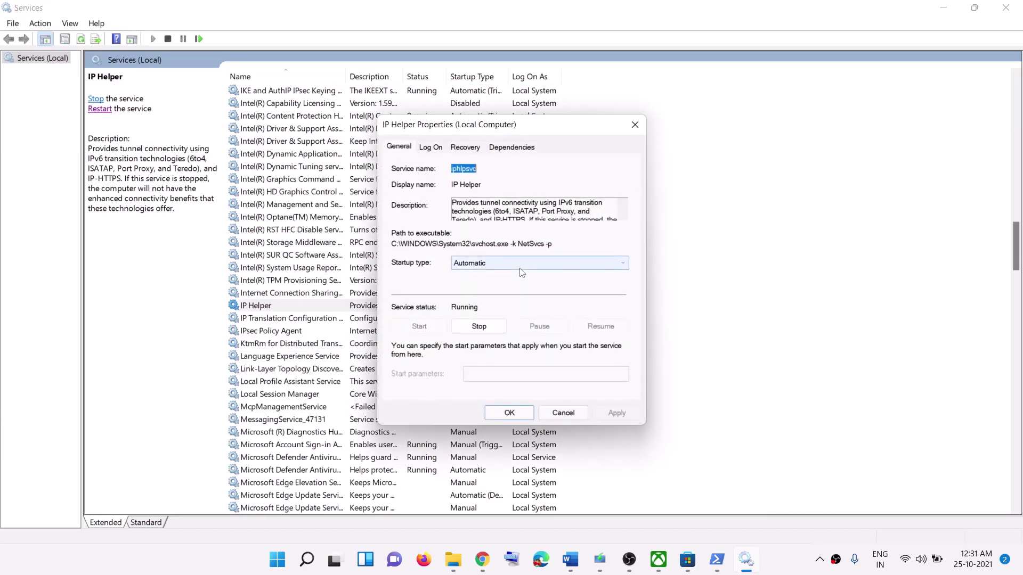
click(485, 263)
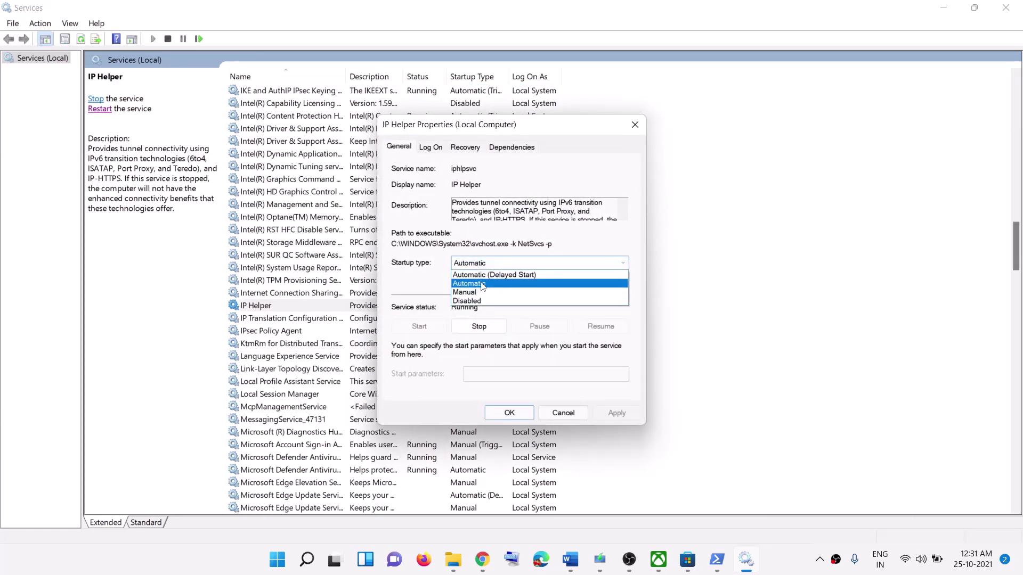
click(483, 284)
click(613, 413)
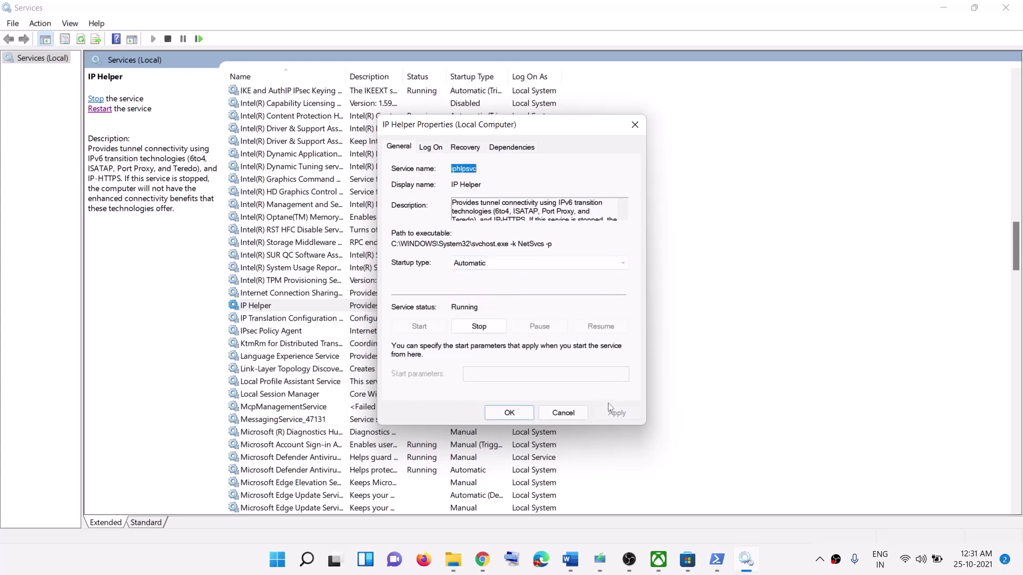
click(503, 411)
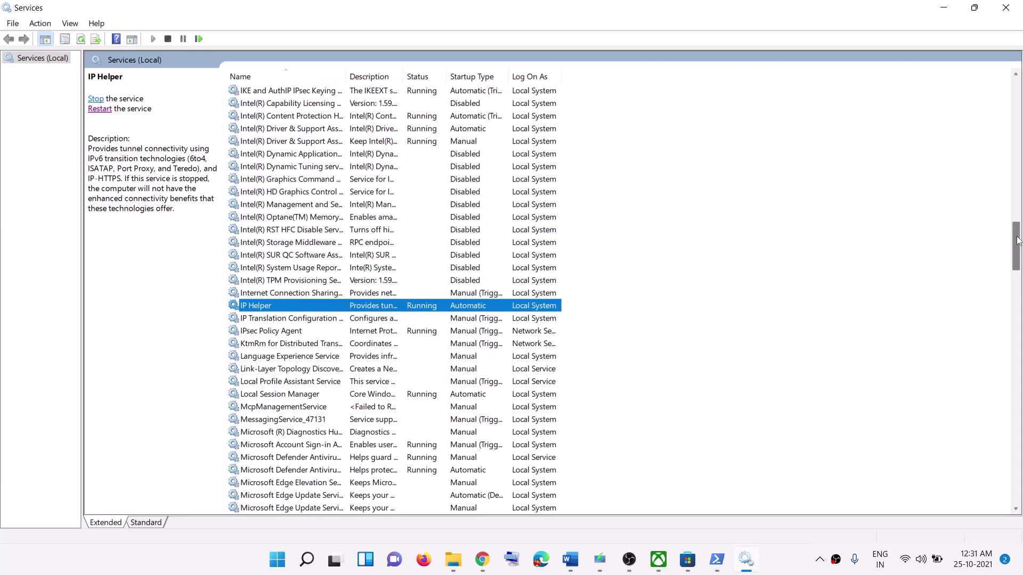
- Set the Xbox Accessory Management Service's startup type to Automatic, apply it, and close its properties
drag(1010, 241, 1020, 496)
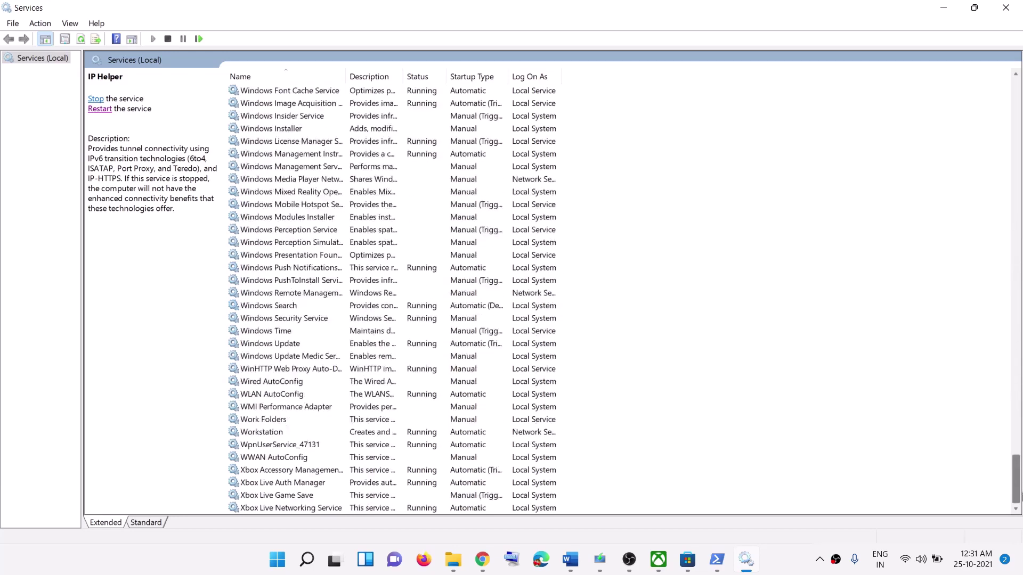
click(312, 474)
click(303, 483)
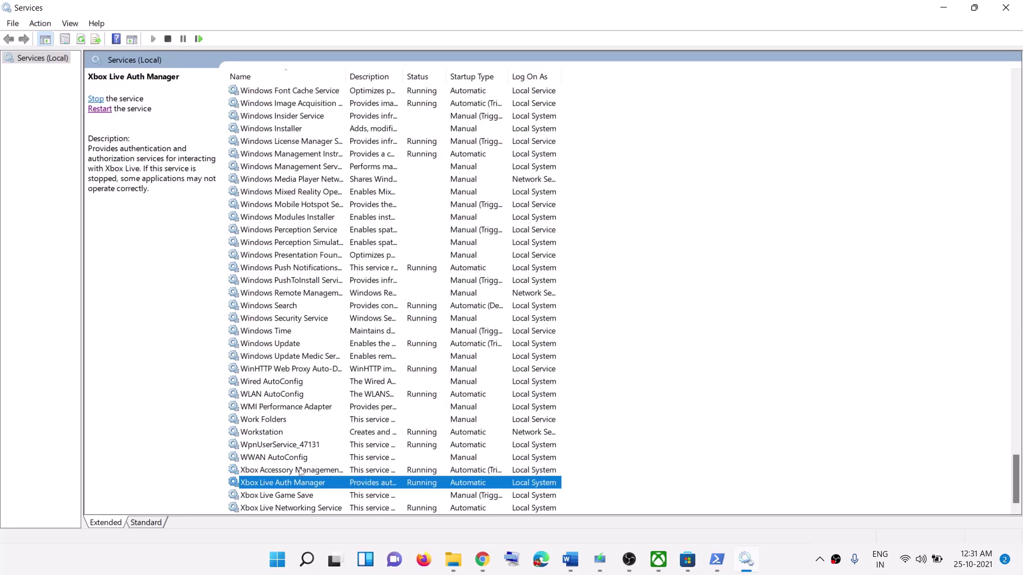
click(301, 471)
double_click(308, 474)
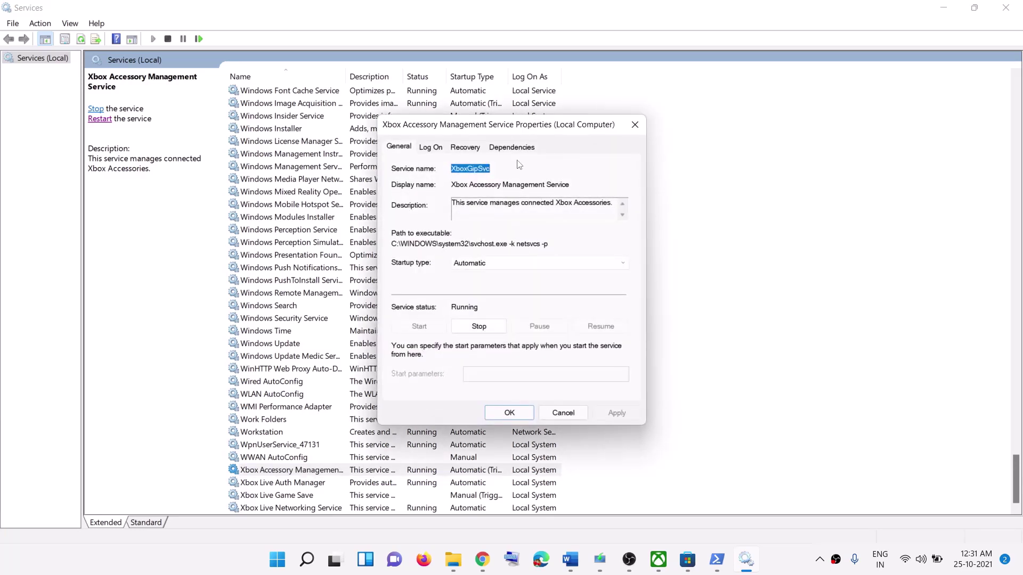
click(486, 264)
click(474, 274)
click(616, 414)
click(509, 413)
- Set the Xbox Live Auth Manager service's startup type to Automatic, apply it, and close its properties
double_click(298, 482)
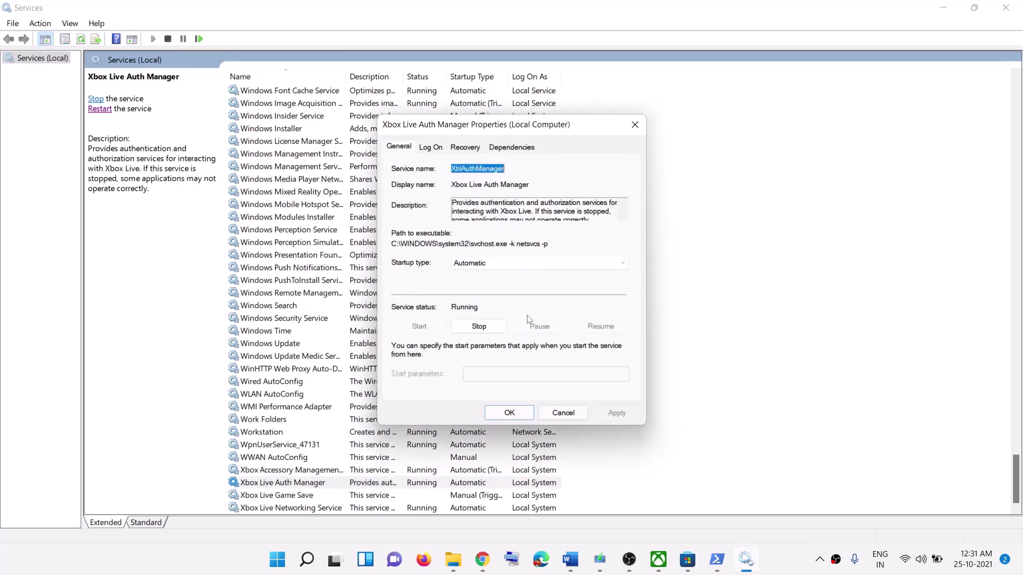
click(487, 264)
click(490, 275)
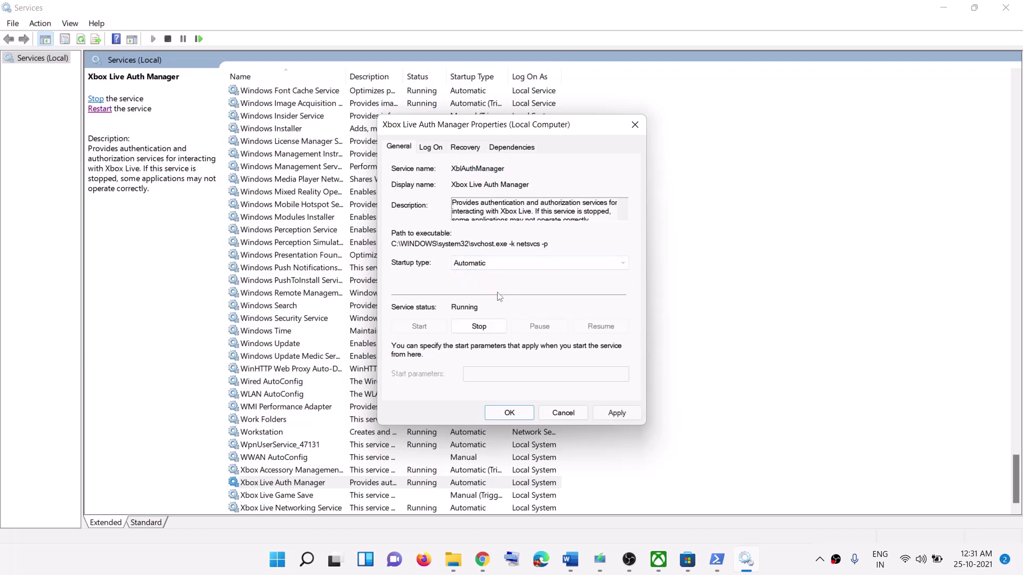
click(613, 410)
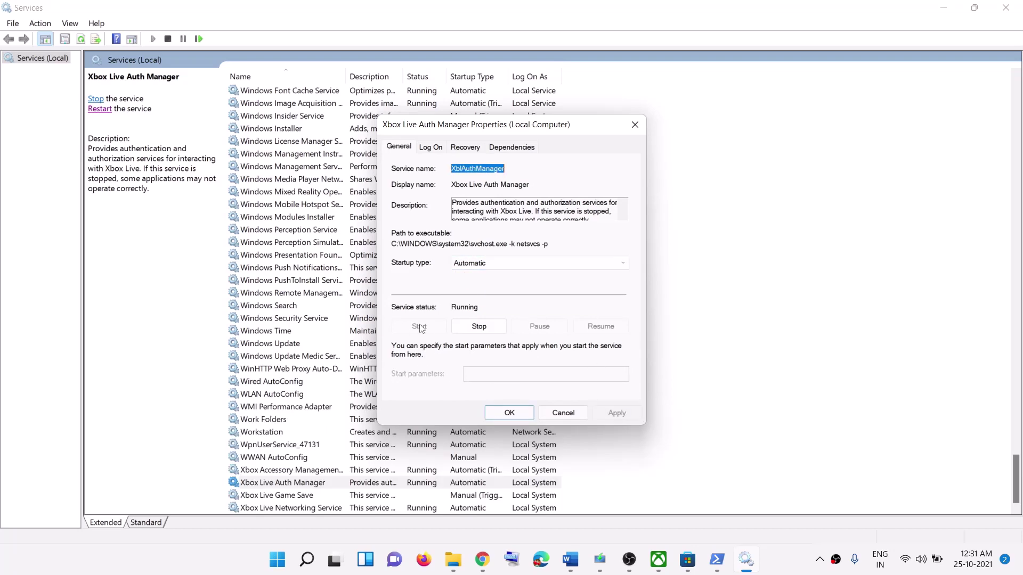
click(509, 413)
- Set the Xbox Live Game Save service's startup type to Automatic, apply it, start the service, and close its properties
click(296, 496)
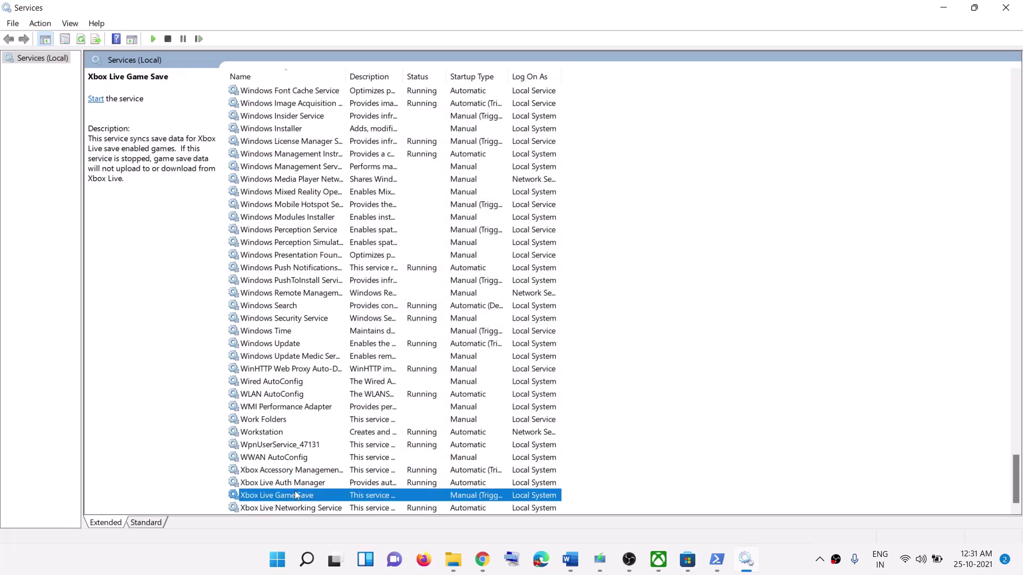
double_click(296, 496)
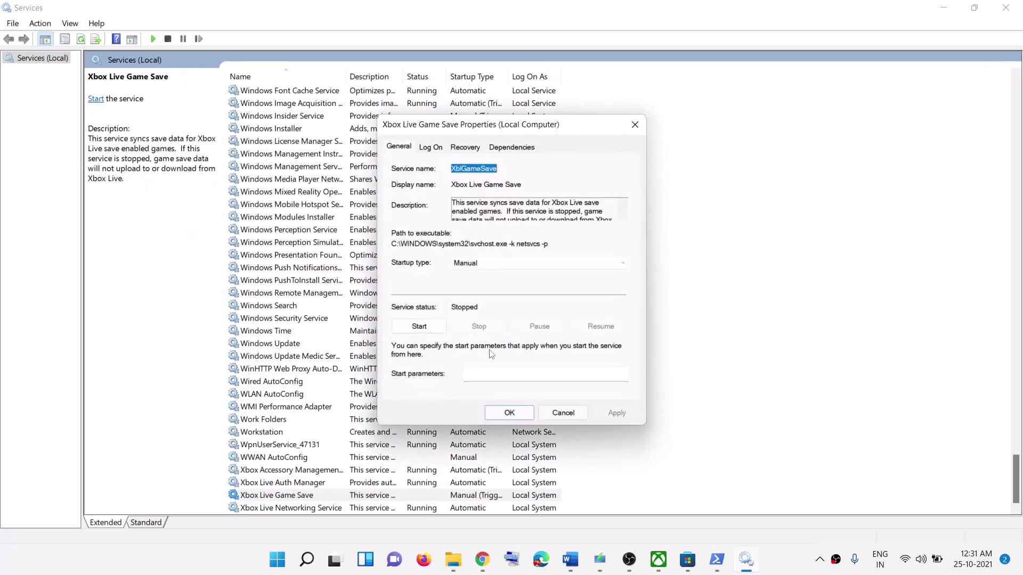
click(482, 264)
click(482, 284)
click(616, 412)
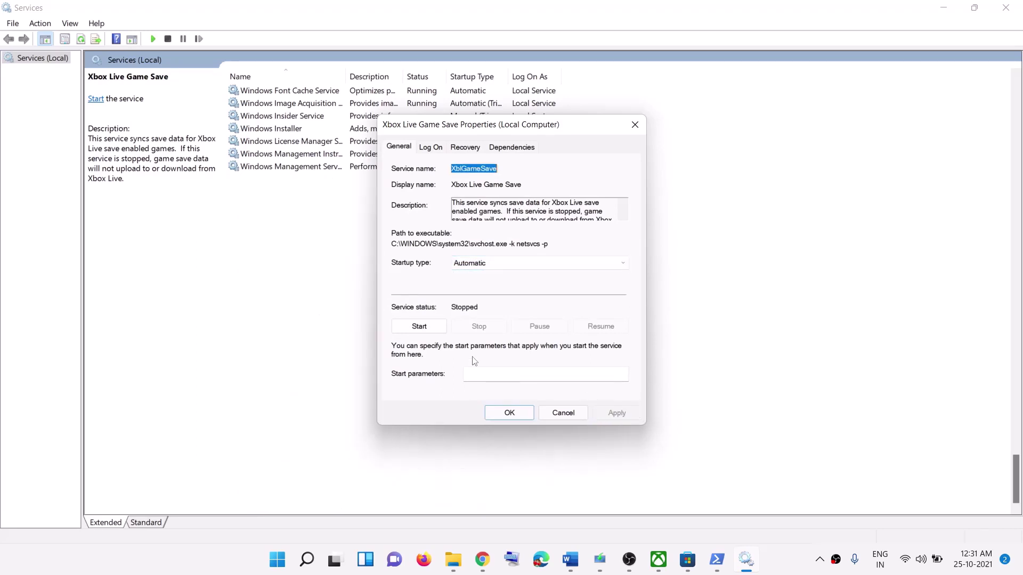
click(418, 327)
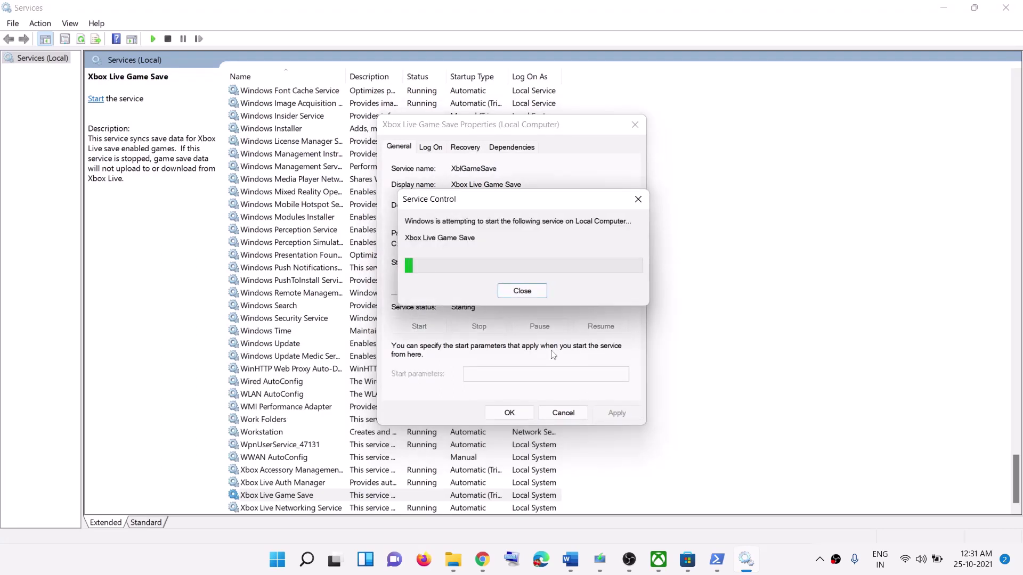
click(509, 413)
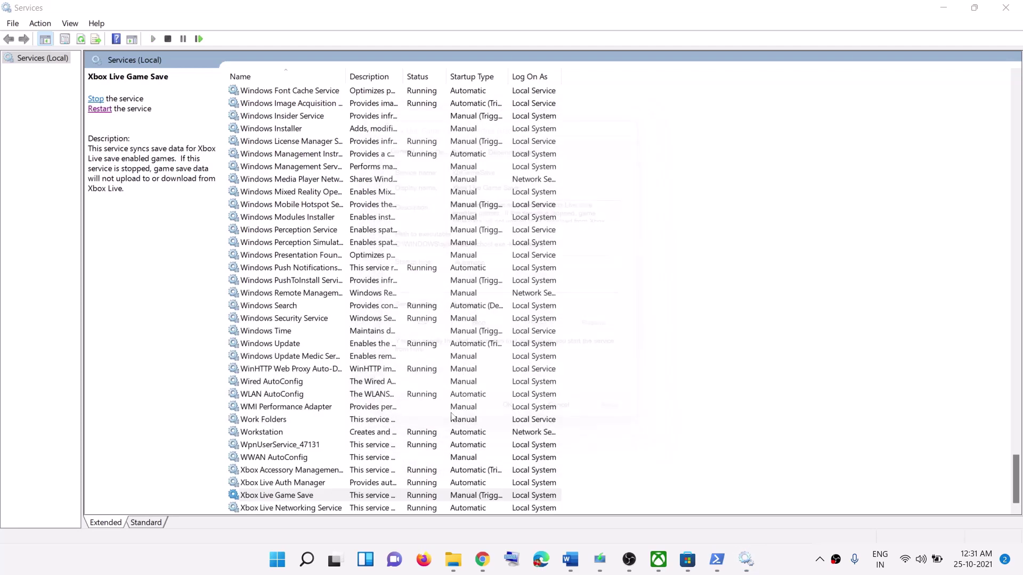
- Set the Xbox Live Networking Service's startup type to Automatic, apply it, and close its properties
click(313, 509)
double_click(313, 509)
click(538, 263)
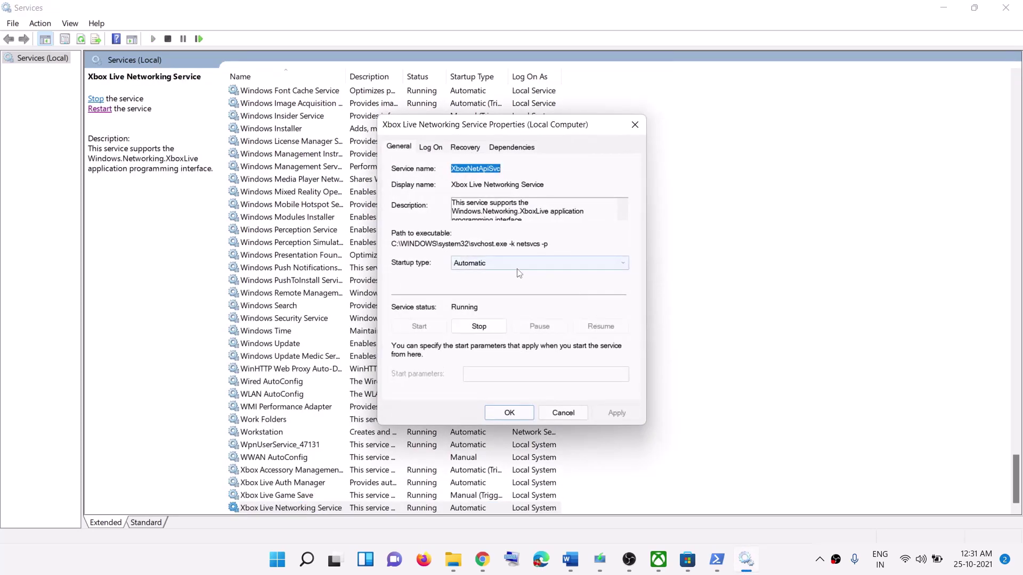
click(483, 294)
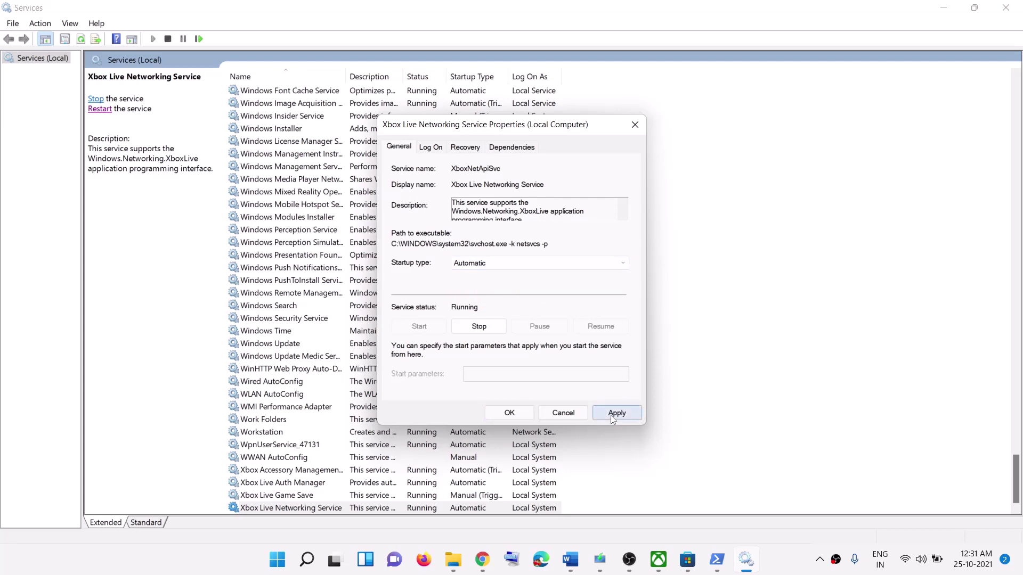
click(610, 415)
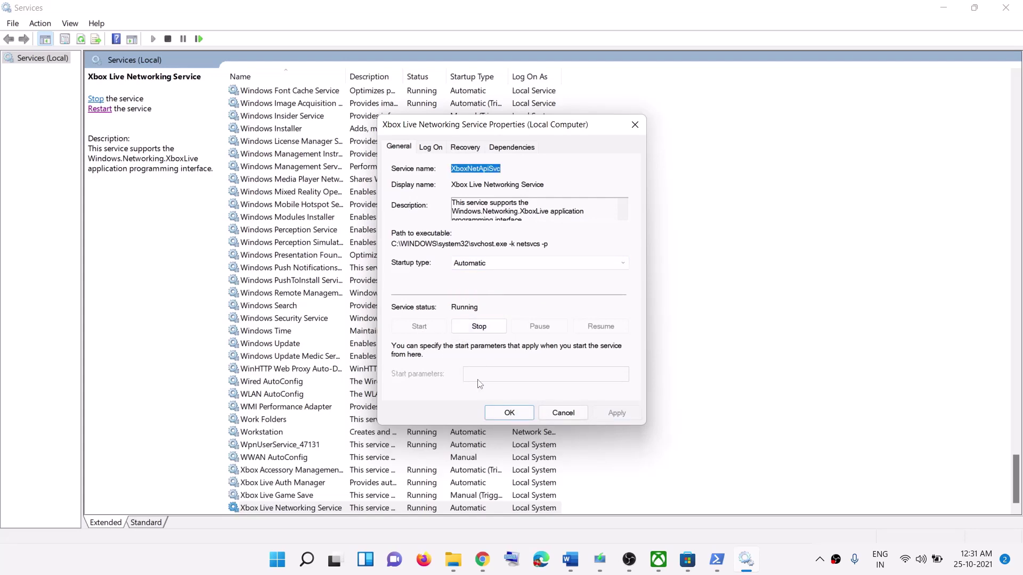
click(509, 415)
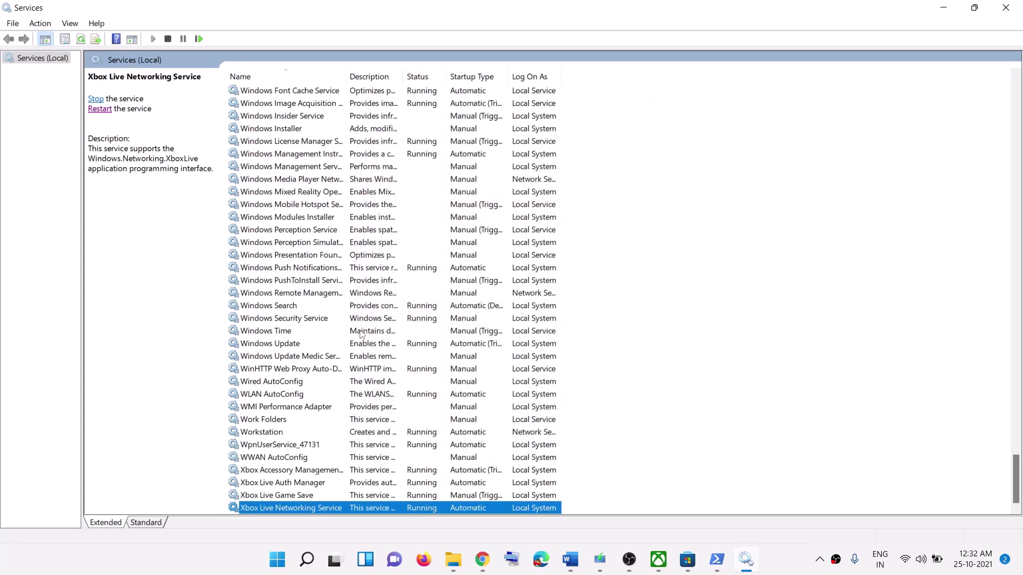
- Set the Windows Update service's startup type to Automatic, apply it, and close its properties
click(269, 345)
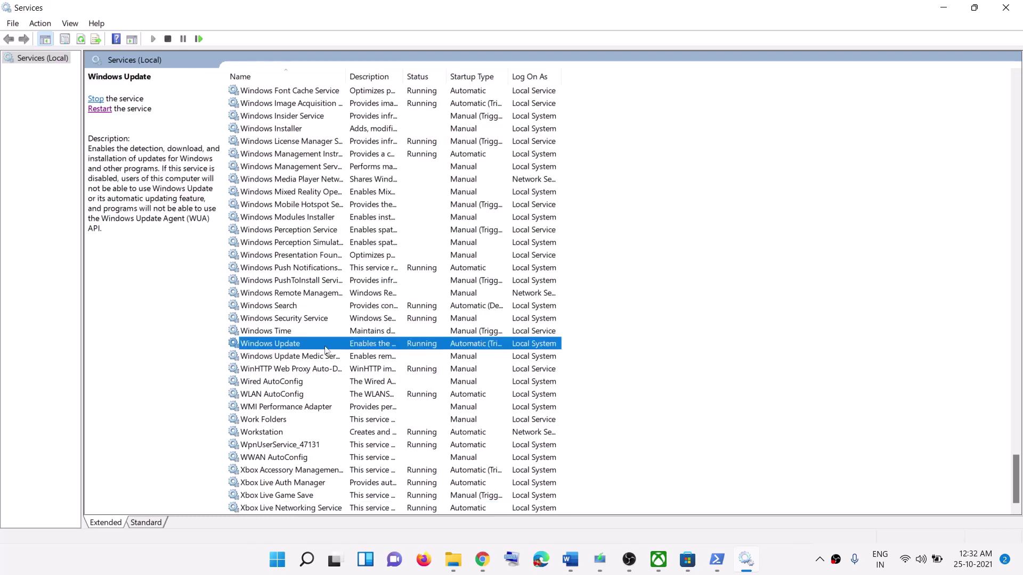
double_click(293, 345)
click(482, 264)
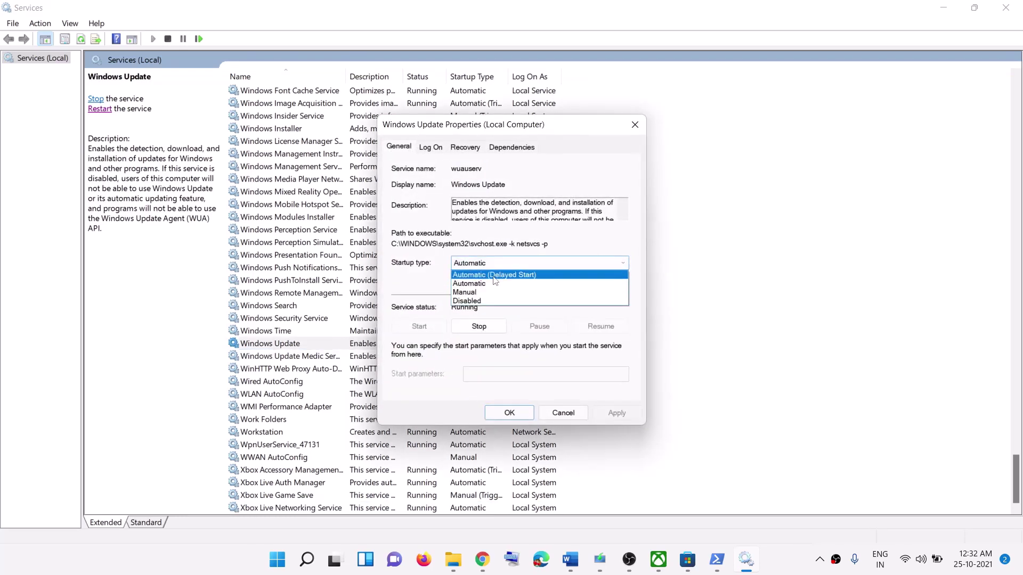
click(487, 284)
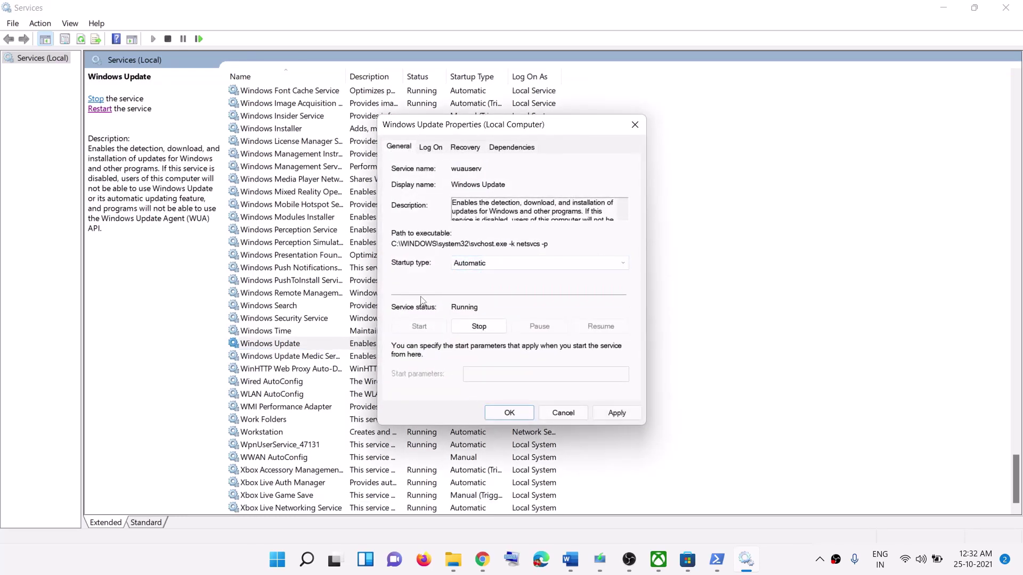
click(609, 411)
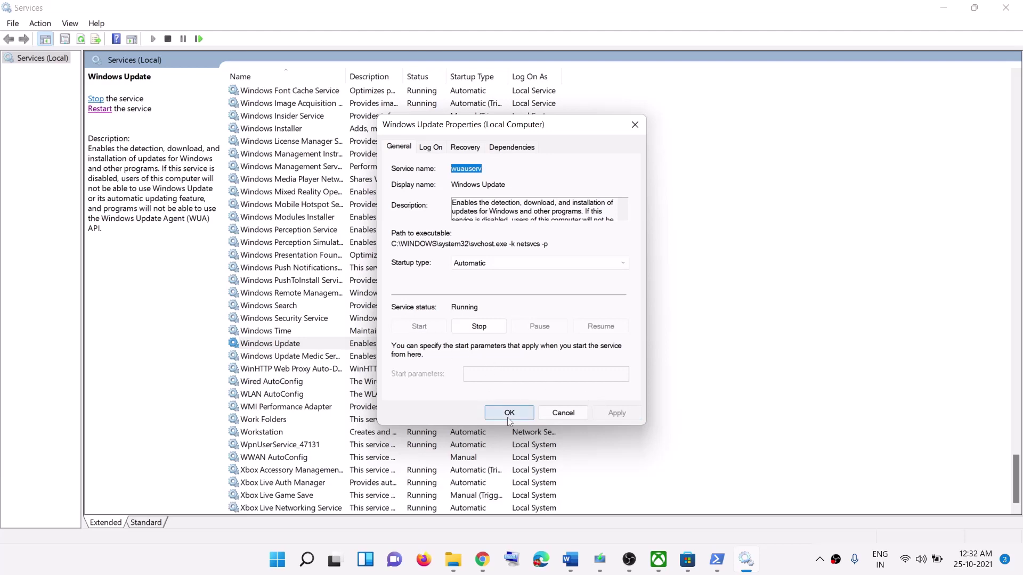
click(509, 412)
- Find the Microsoft Store Install Service, set its startup type to Automatic, apply it, and close its properties
click(292, 327)
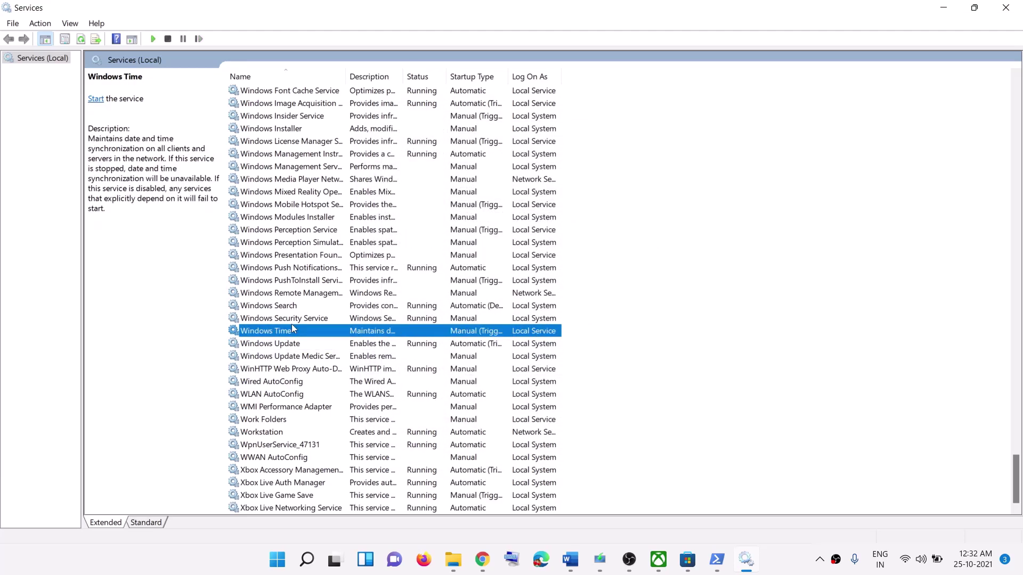
key(m)
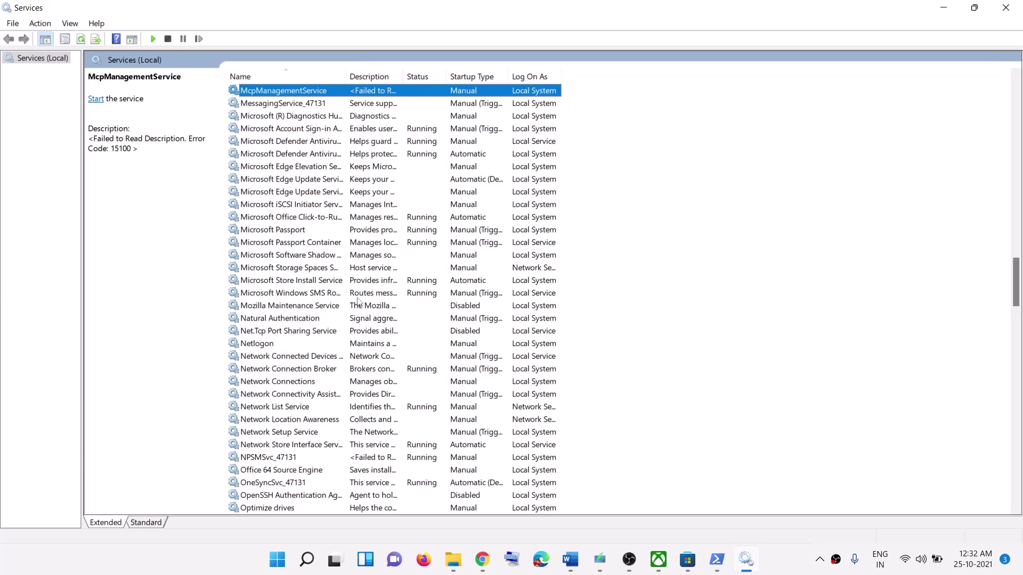
click(312, 280)
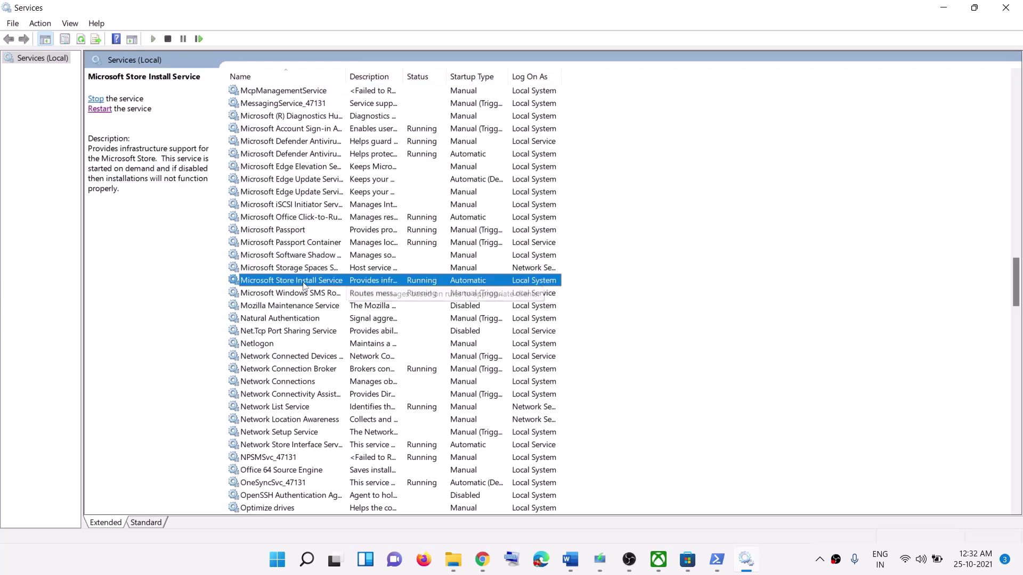
double_click(304, 282)
click(462, 265)
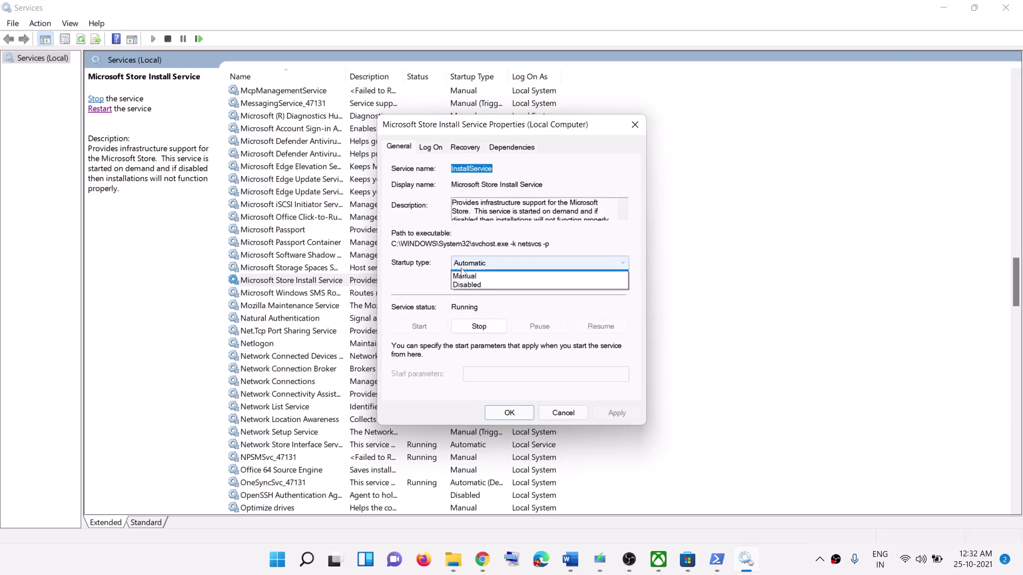
click(476, 287)
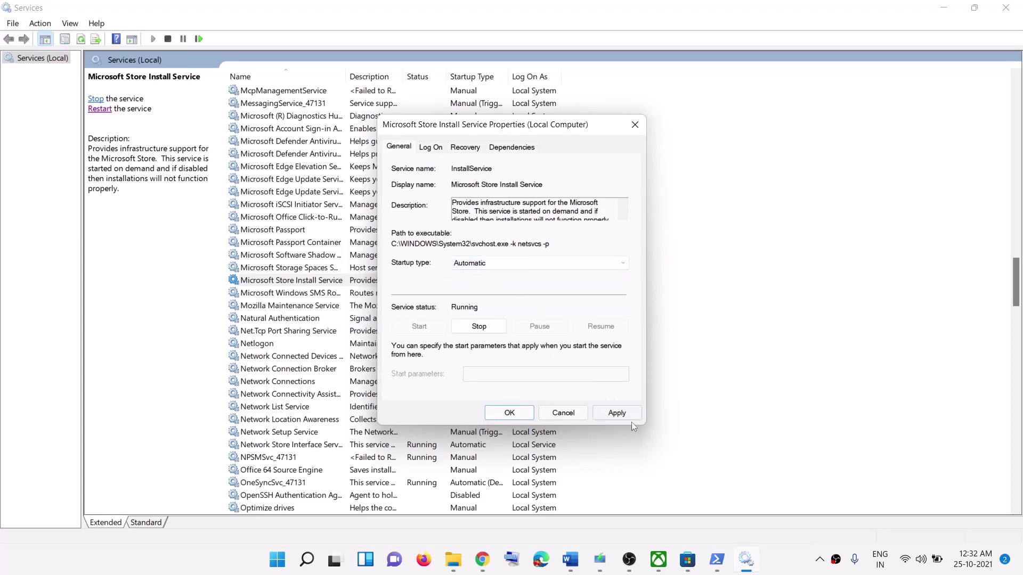
click(619, 414)
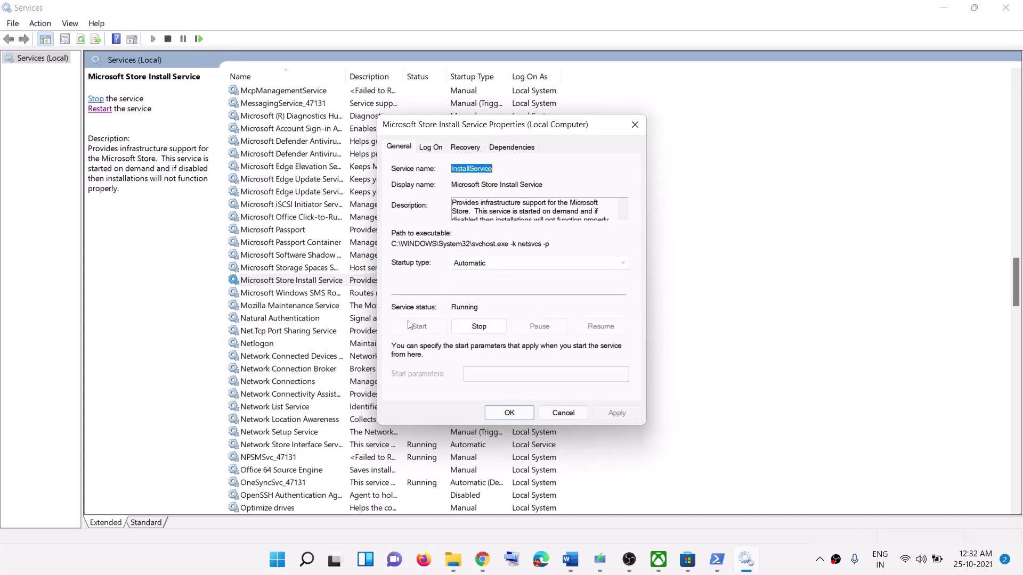
click(511, 413)
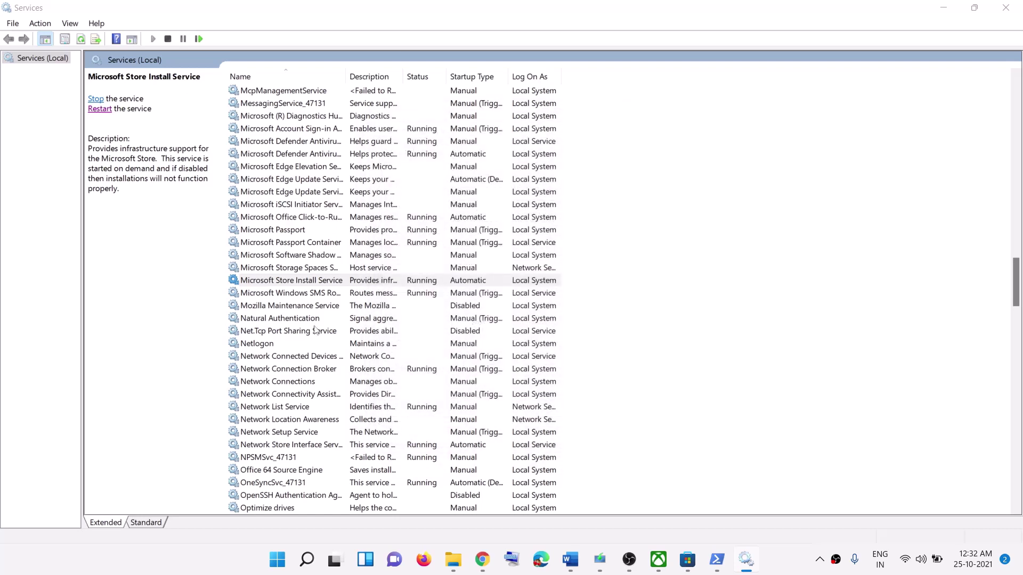
- Find the two Gaming Services entries and check the startup type and status in each one's properties
click(305, 311)
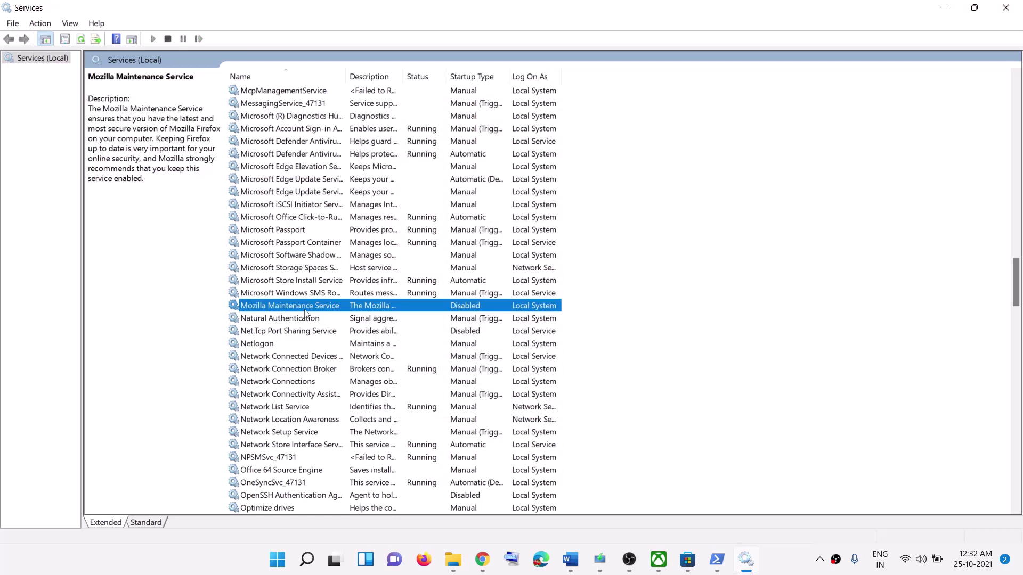
click(339, 258)
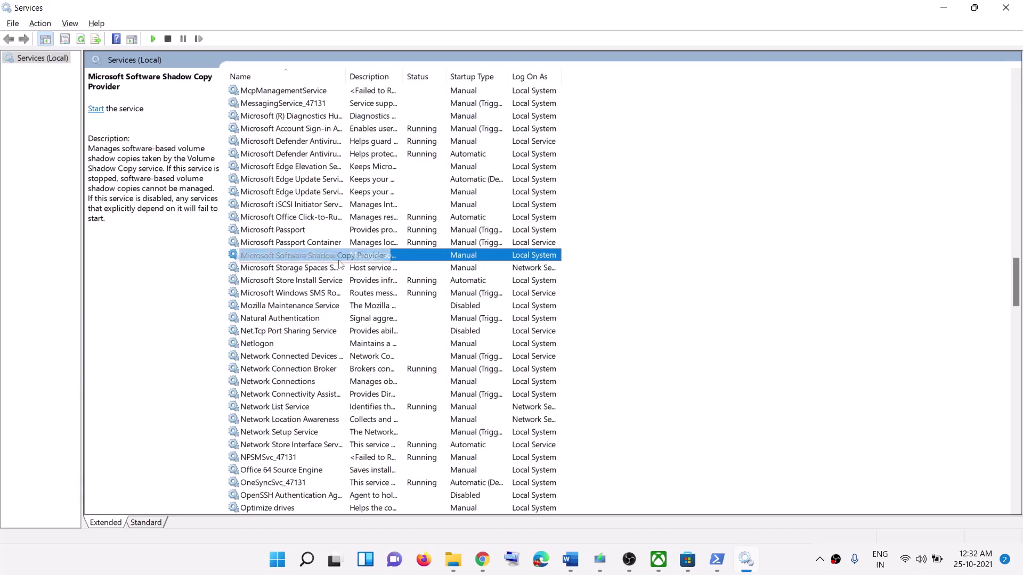
key(g)
scroll(356, 235, up, 3)
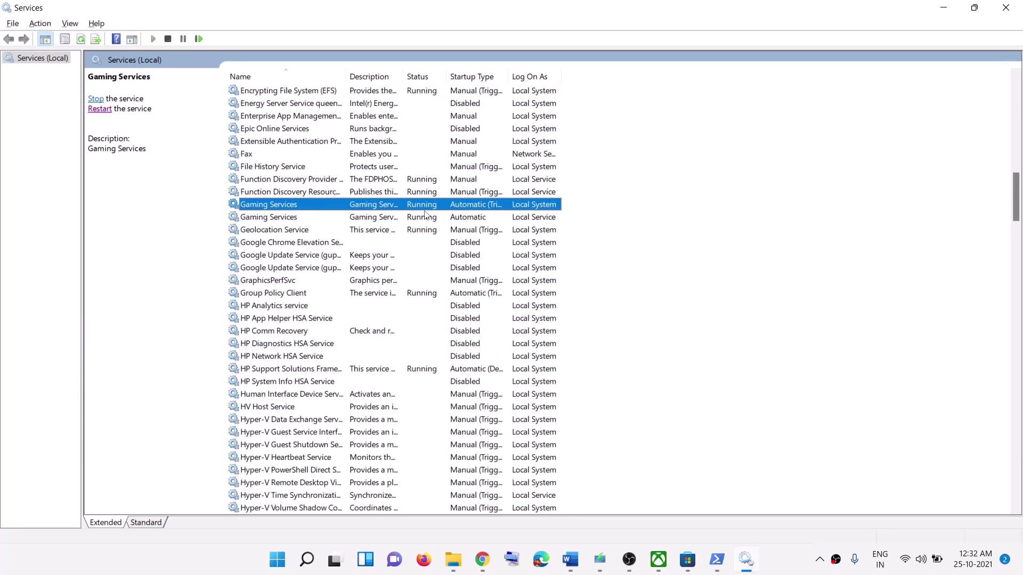
double_click(394, 205)
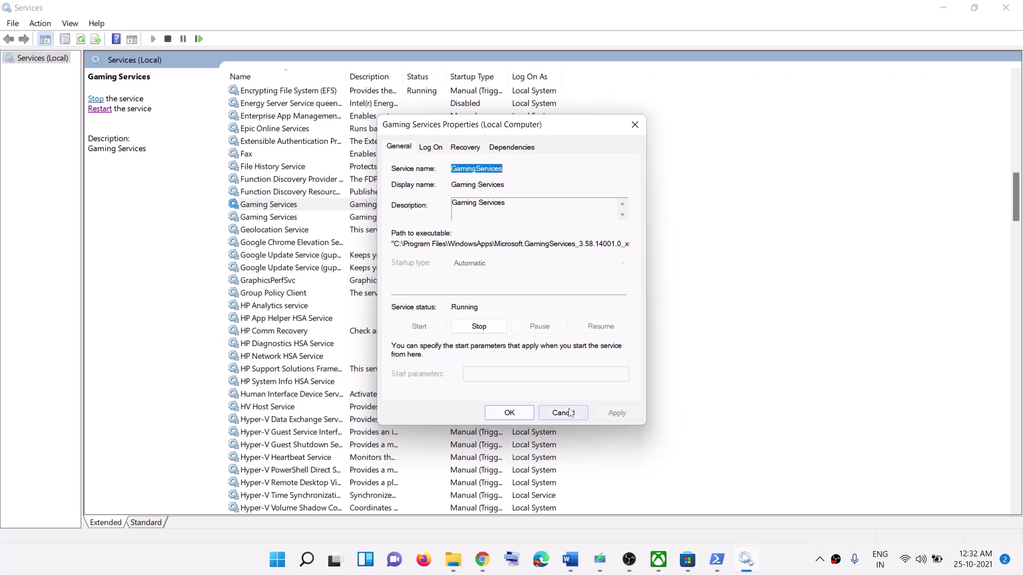
click(510, 414)
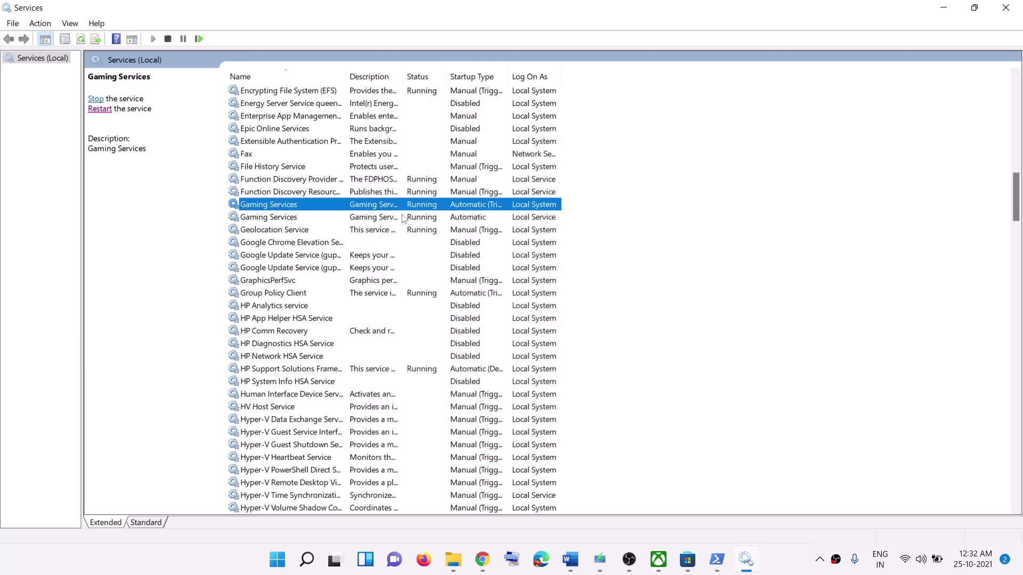
double_click(455, 217)
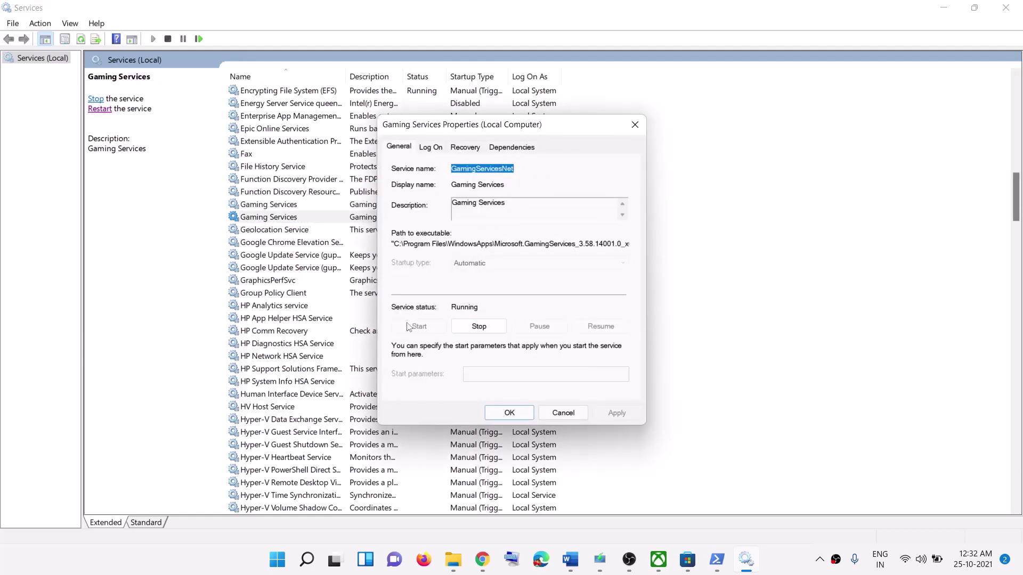
click(509, 414)
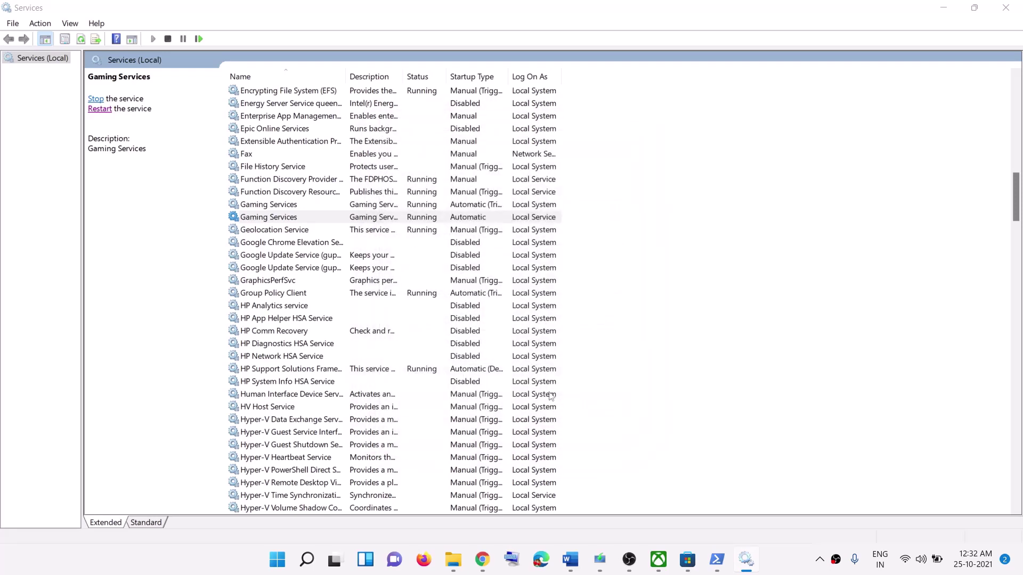
- Switch to the Word document and review the rest of the Step 11 service list and the Step 12 instruction
click(368, 267)
key(alt+Tab)
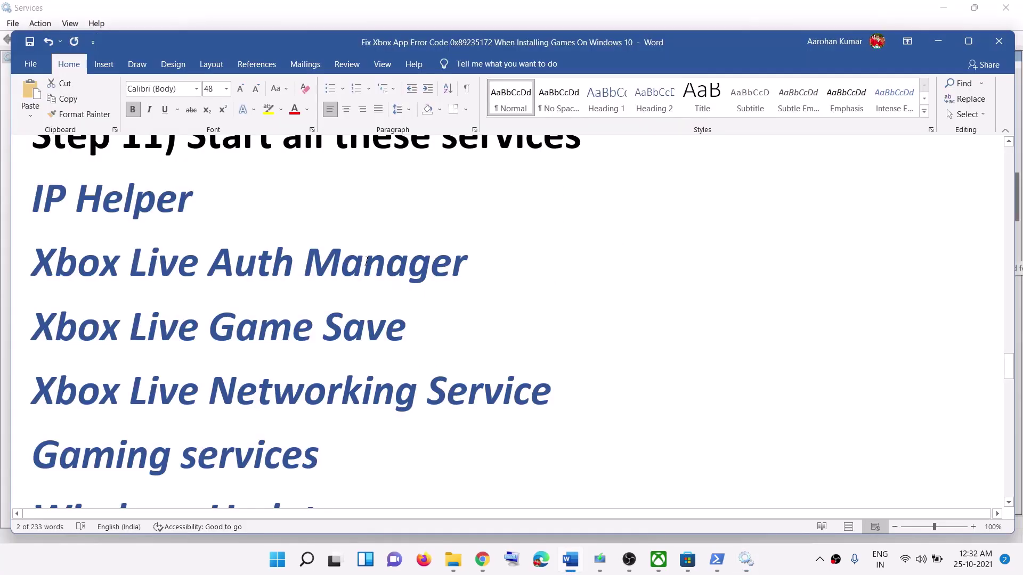
scroll(127, 233, down, 3)
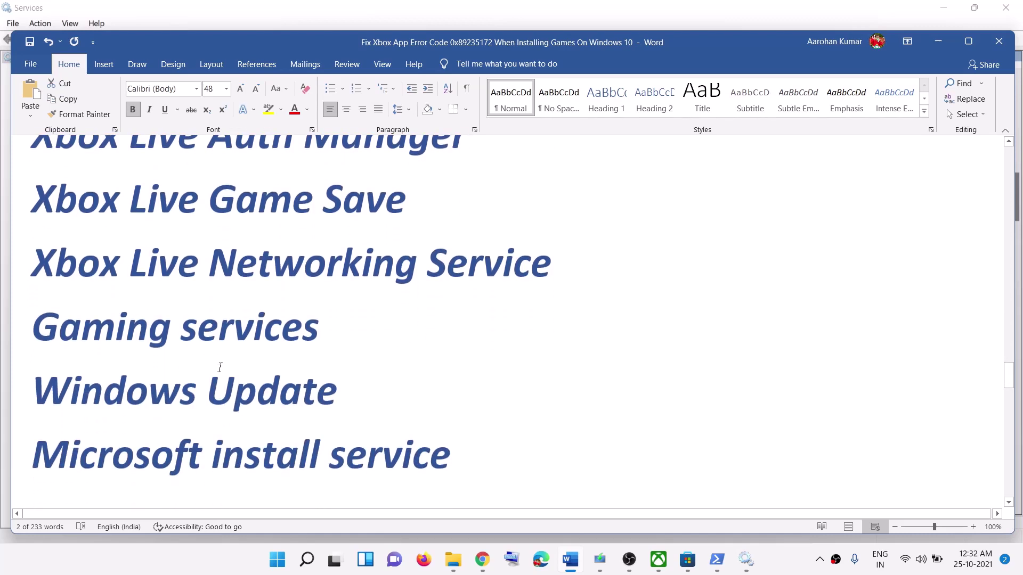
triple_click(98, 382)
scroll(205, 281, down, 4)
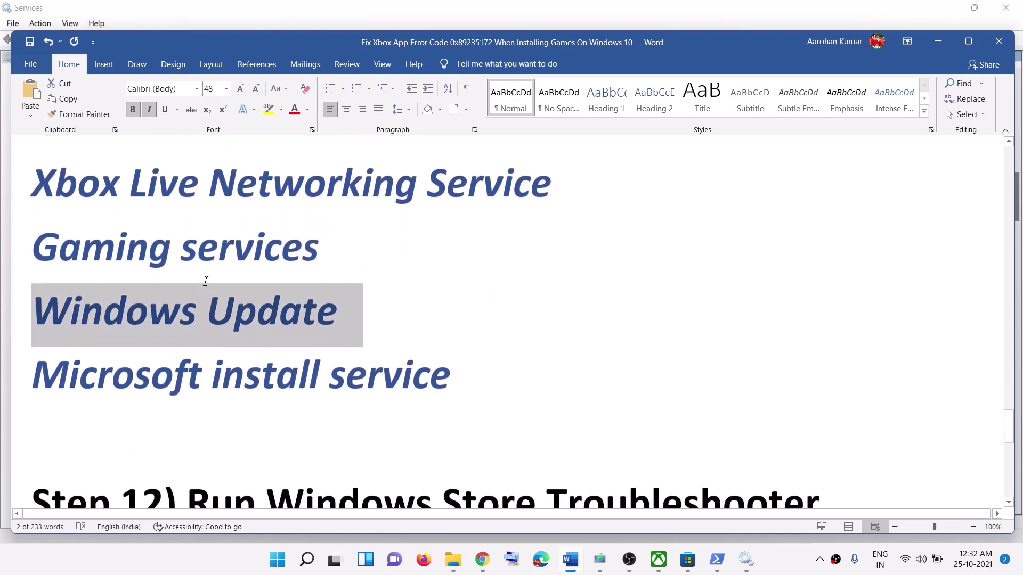
scroll(261, 292, up, 3)
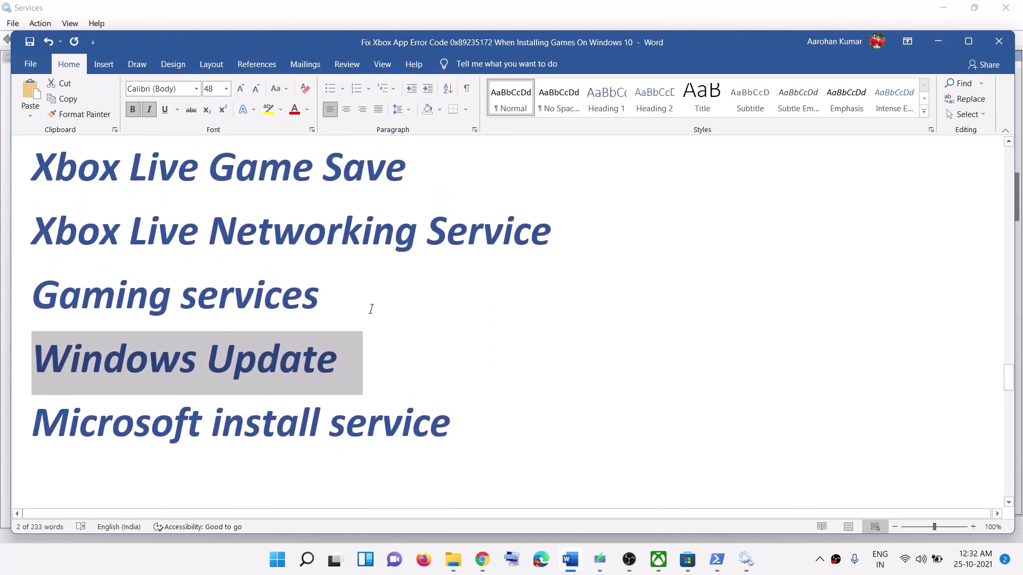
scroll(371, 309, down, 3)
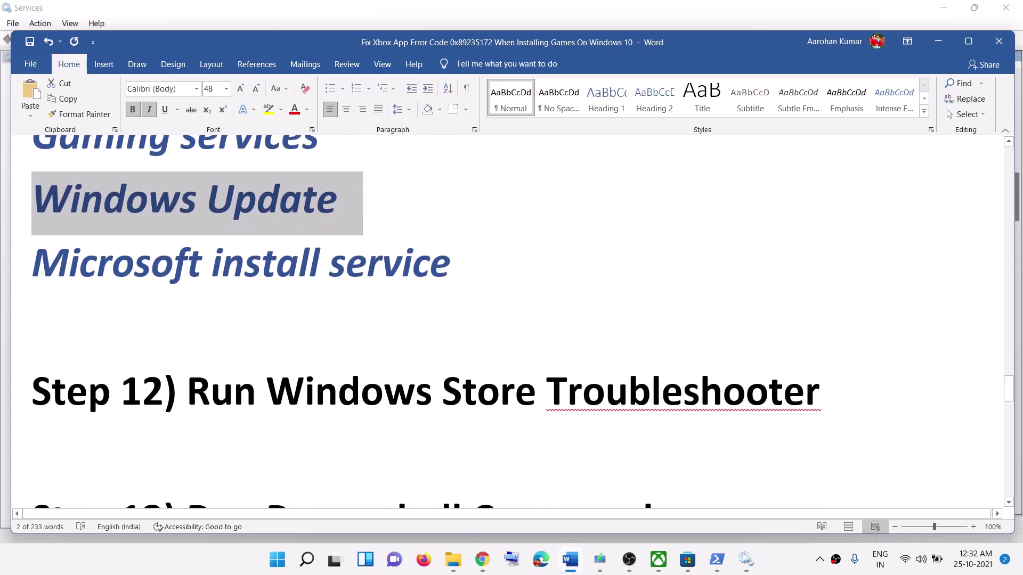
drag(187, 392, 820, 394)
- Open the other troubleshooters list in the Windows system settings, locate the Windows Store Apps troubleshooter, and close Settings
click(276, 565)
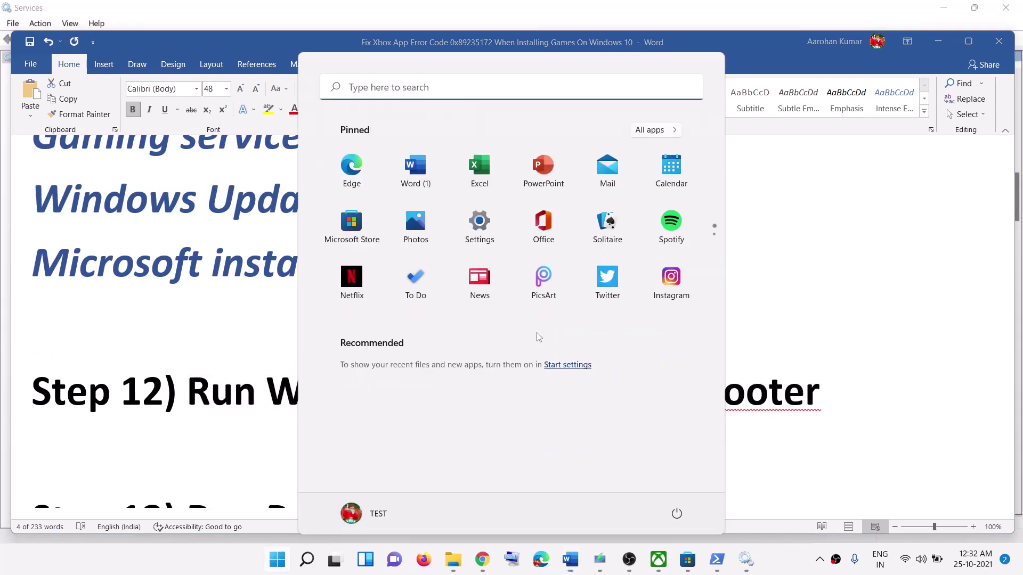
click(483, 227)
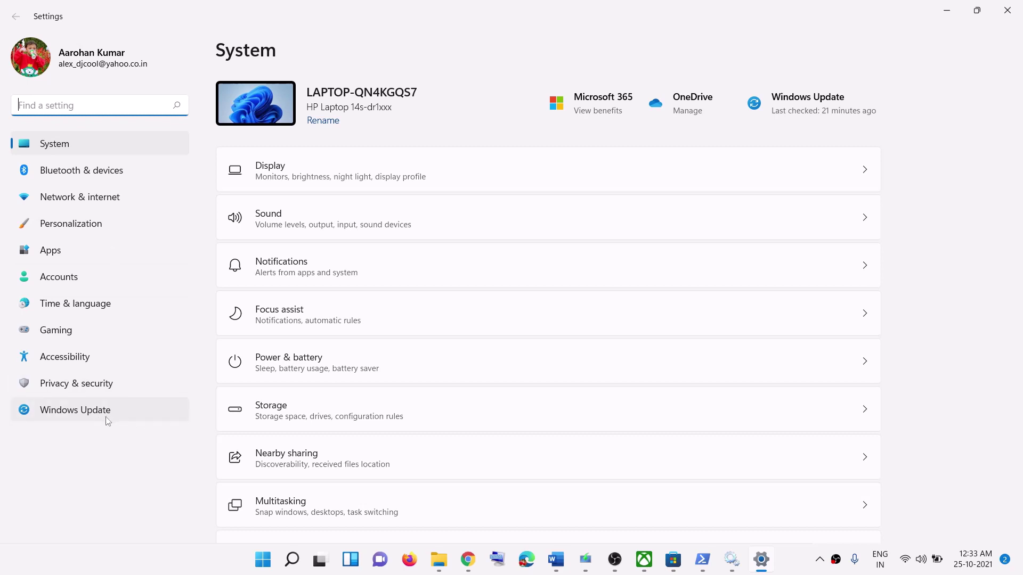
click(55, 145)
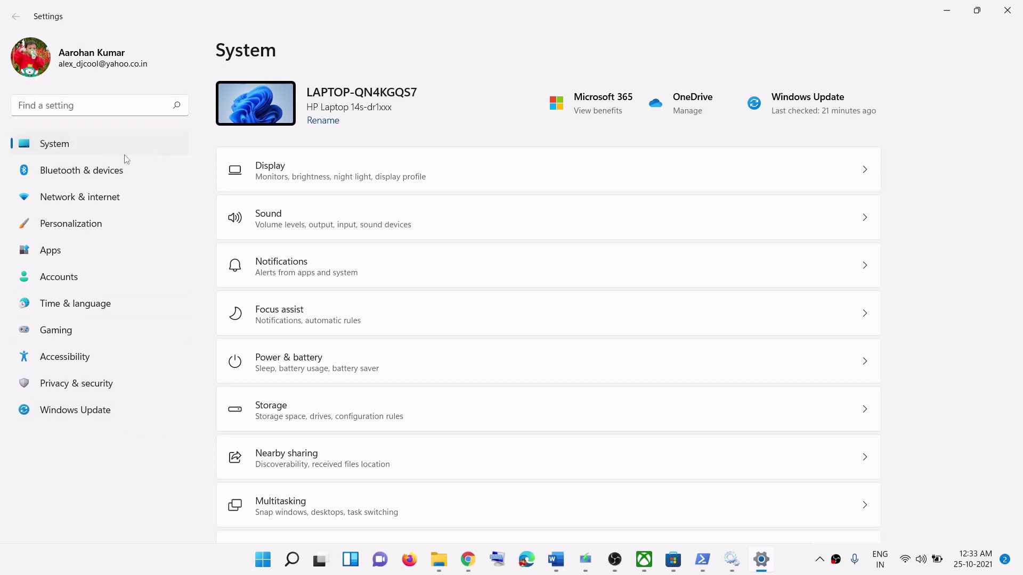
scroll(424, 311, down, 6)
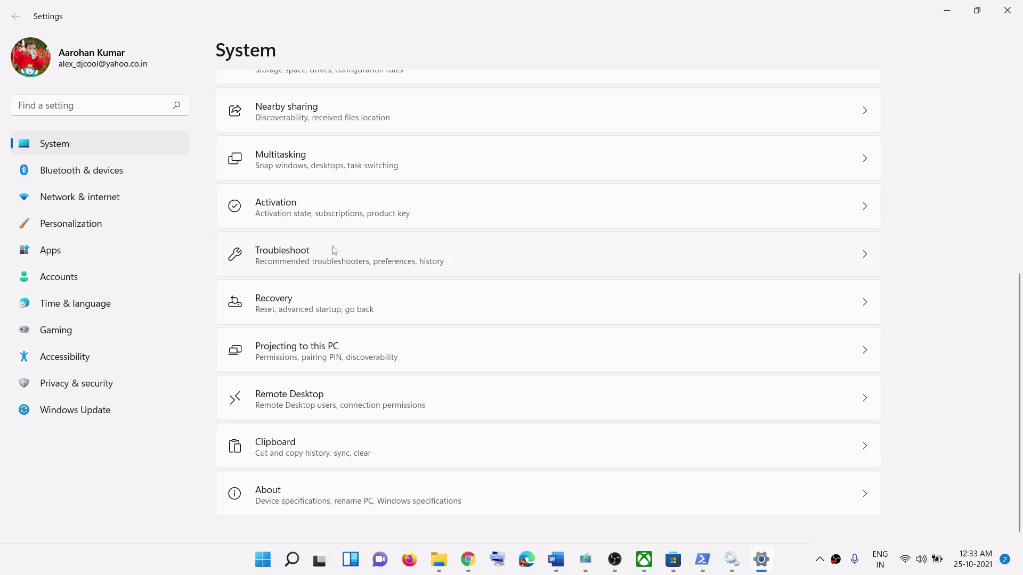
click(334, 251)
click(315, 270)
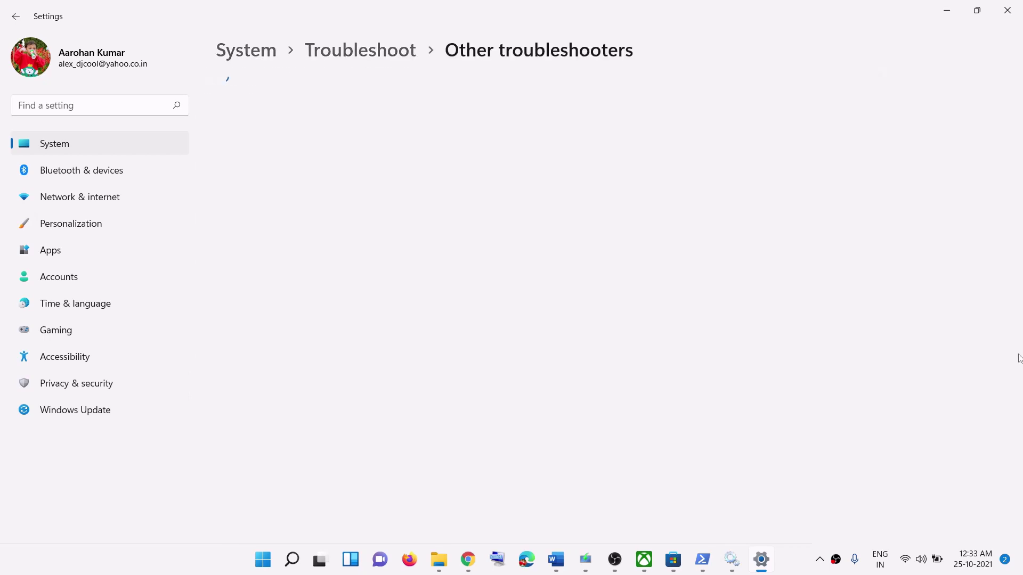
scroll(407, 397, down, 4)
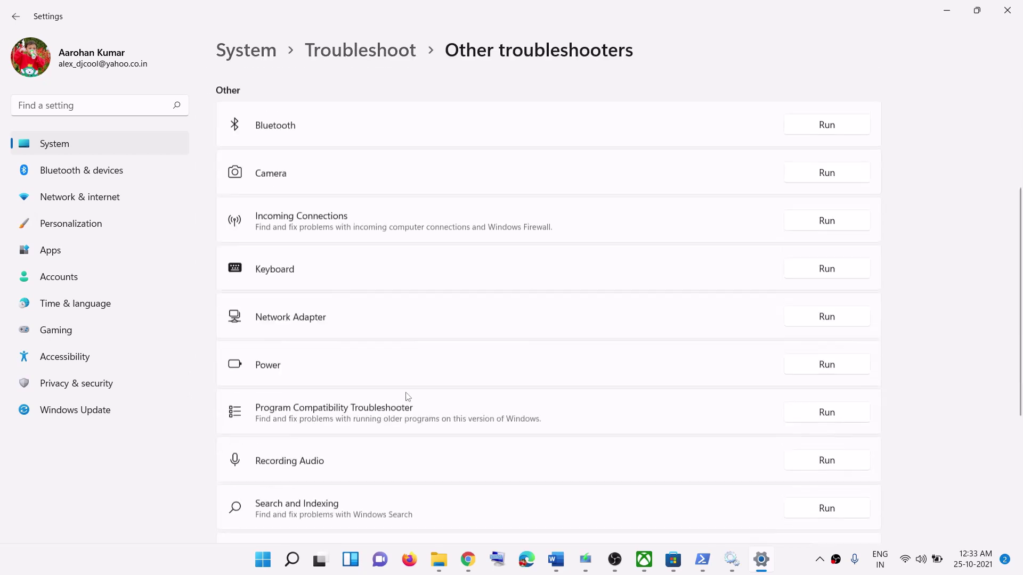
scroll(408, 404, down, 4)
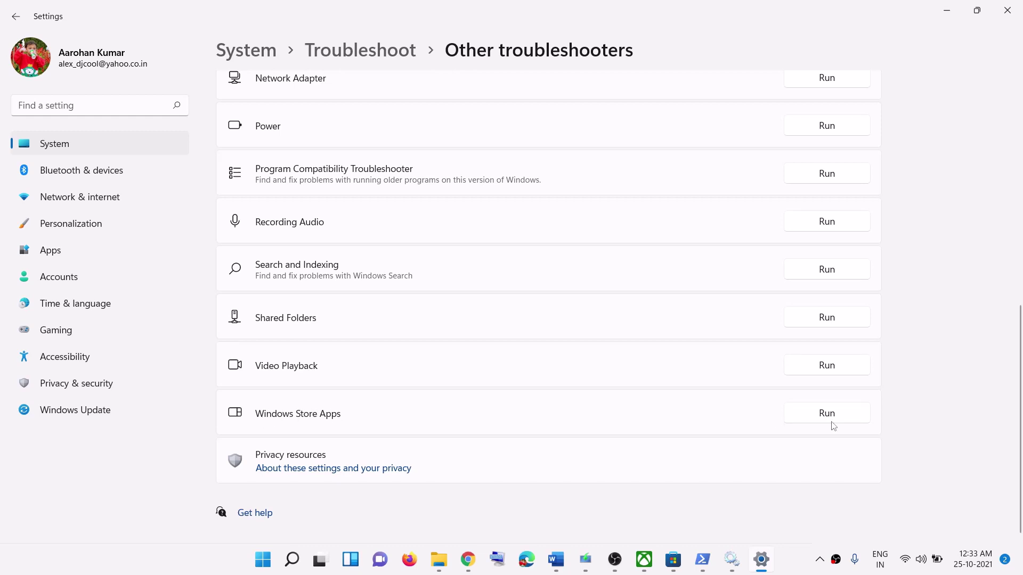
click(1011, 17)
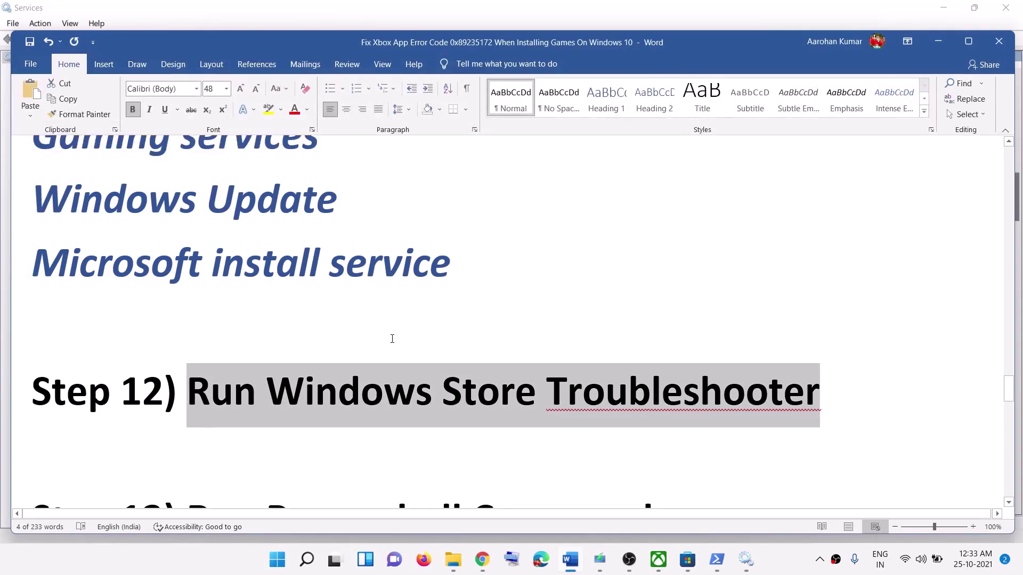
- Copy the full Step 13 PowerShell command from the Word document
scroll(394, 339, down, 4)
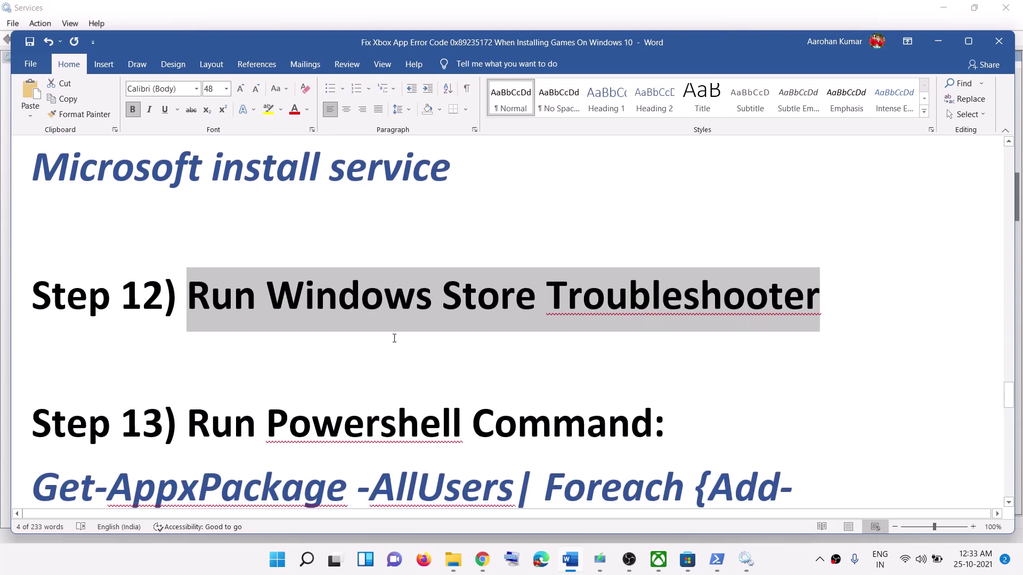
scroll(393, 339, down, 2)
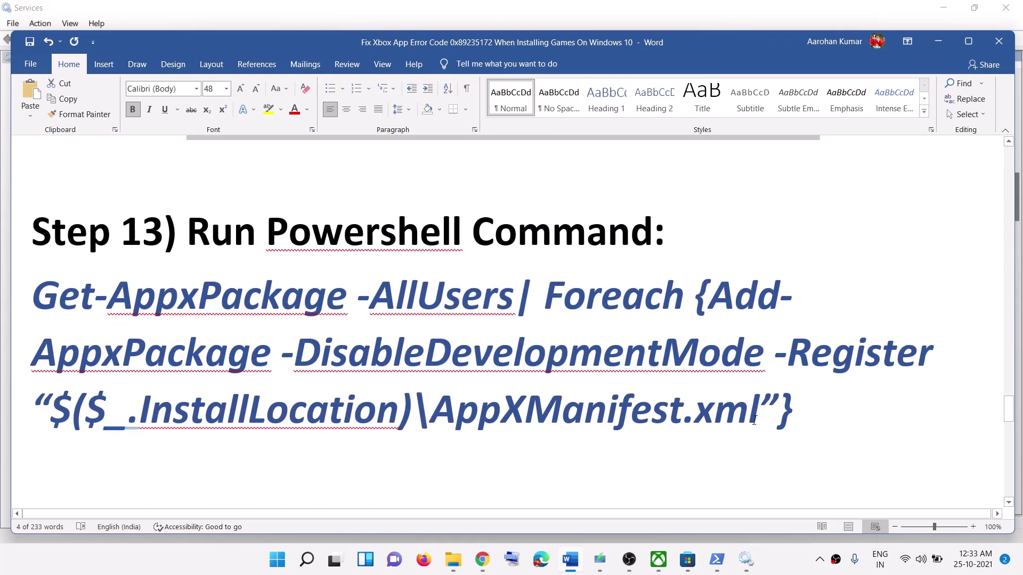
drag(799, 406, 32, 293)
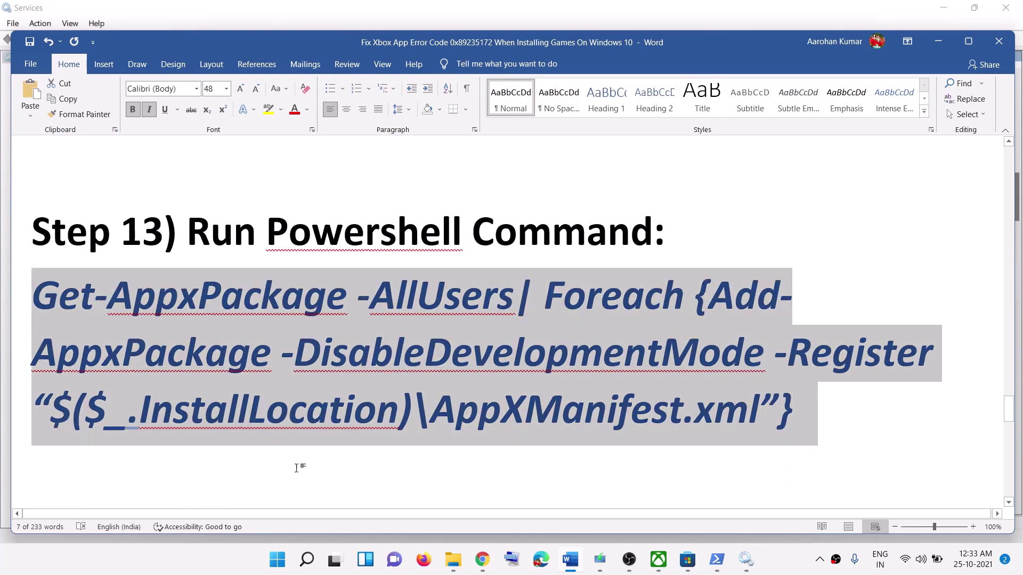
- Search Windows for powershell and start Windows PowerShell as administrator
click(278, 557)
text(photos)
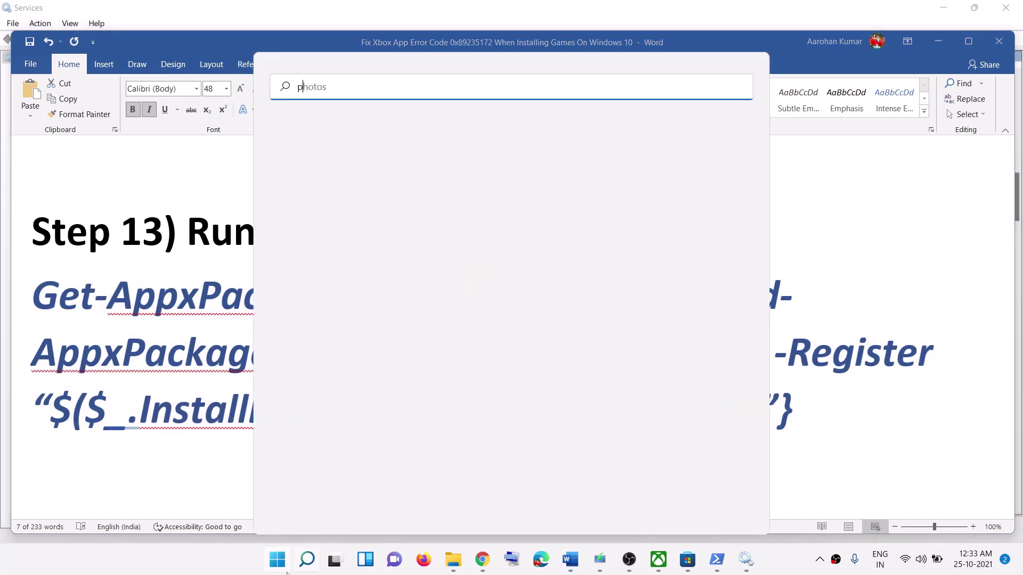
text(owershell)
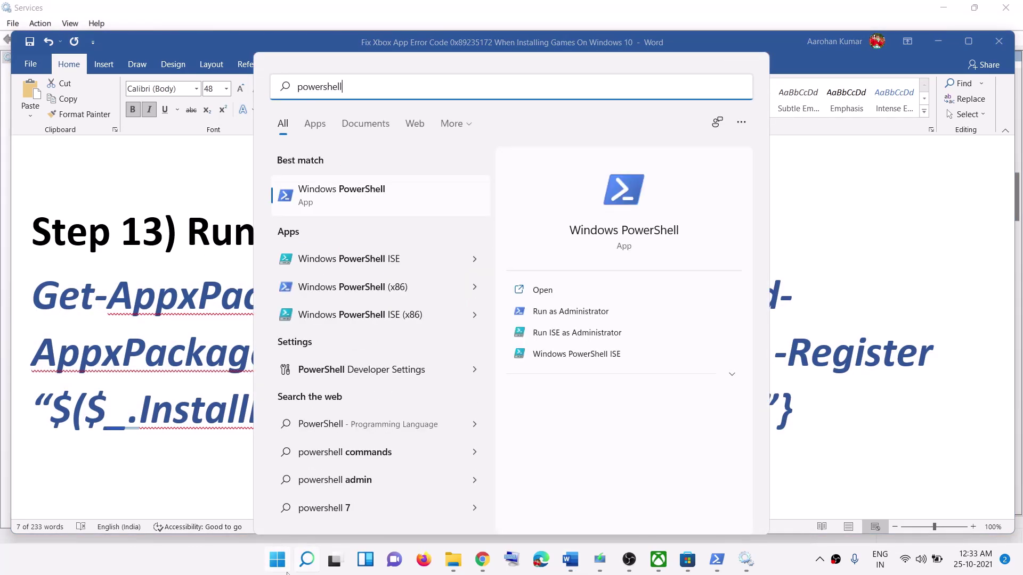
right_click(368, 195)
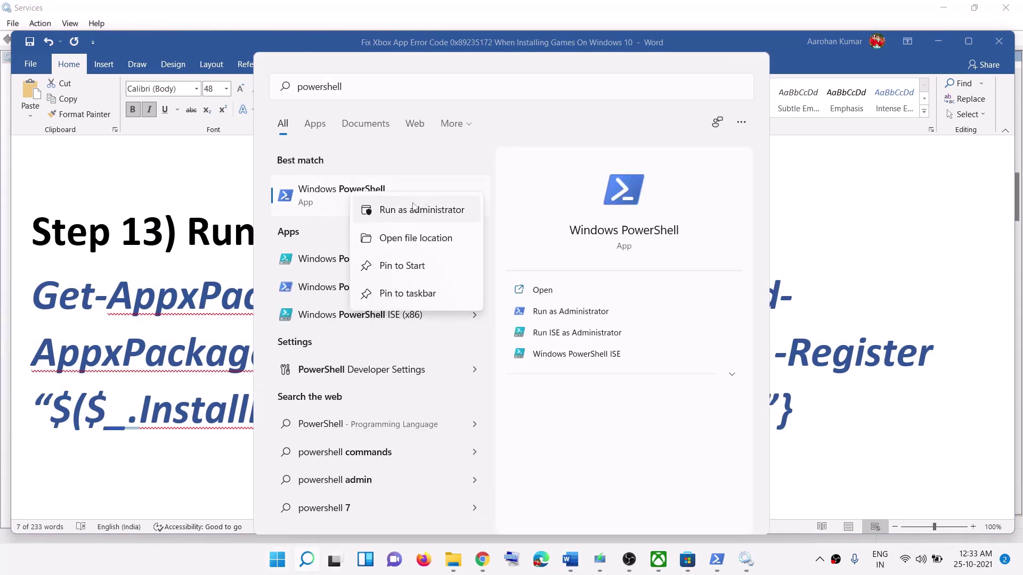
click(422, 210)
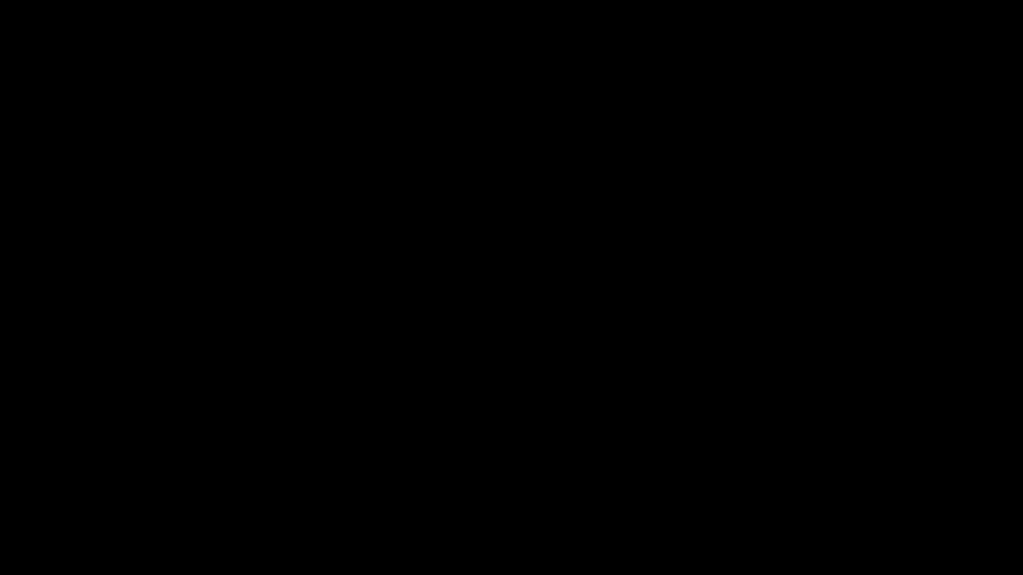
- Run Get-AppxPackage -AllUsers| Foreach {Add-AppxPackage -DisableDevelopmentMode -Register “$($_.InstallLocation)\AppXManifest.xml”}, check its output, and close PowerShell
text(Get-AppxPackage -AllUsers| Foreach {Add-AppxPackage -DisableDevelopmentMode -Register "$($_.InstallLocation)\AppXManifest.xml"})
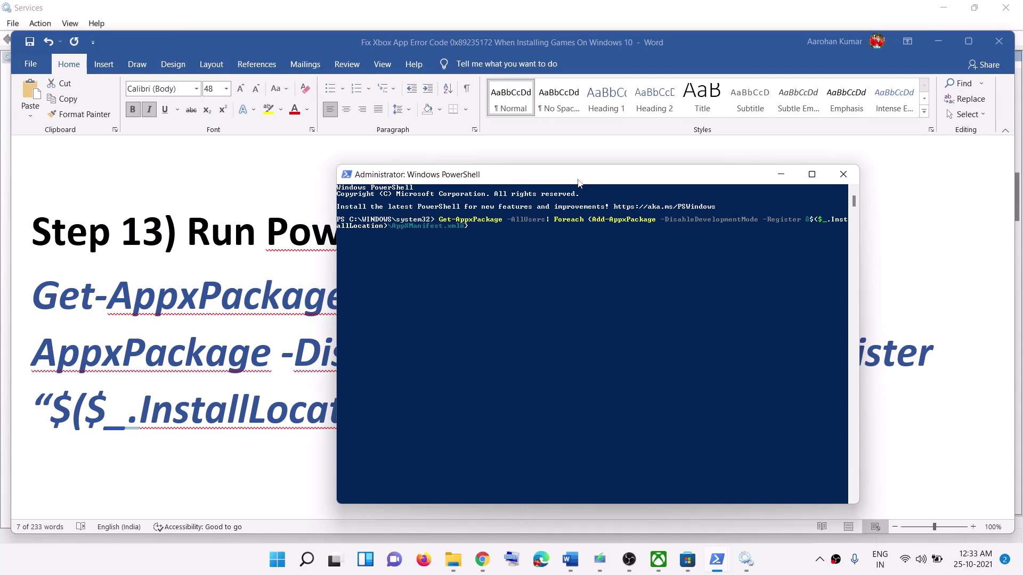
key(Return)
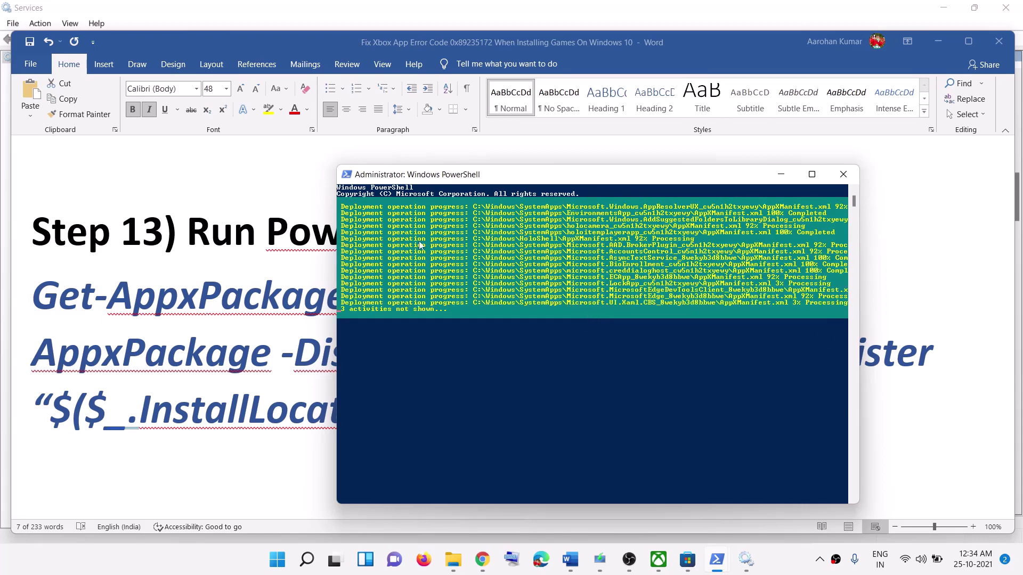
click(403, 334)
drag(403, 335, 762, 380)
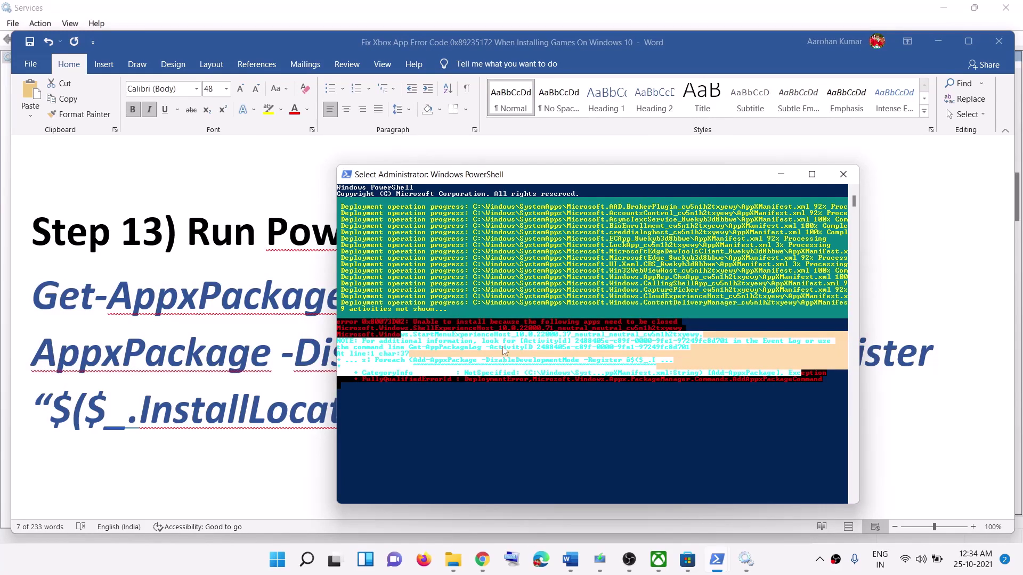
click(775, 561)
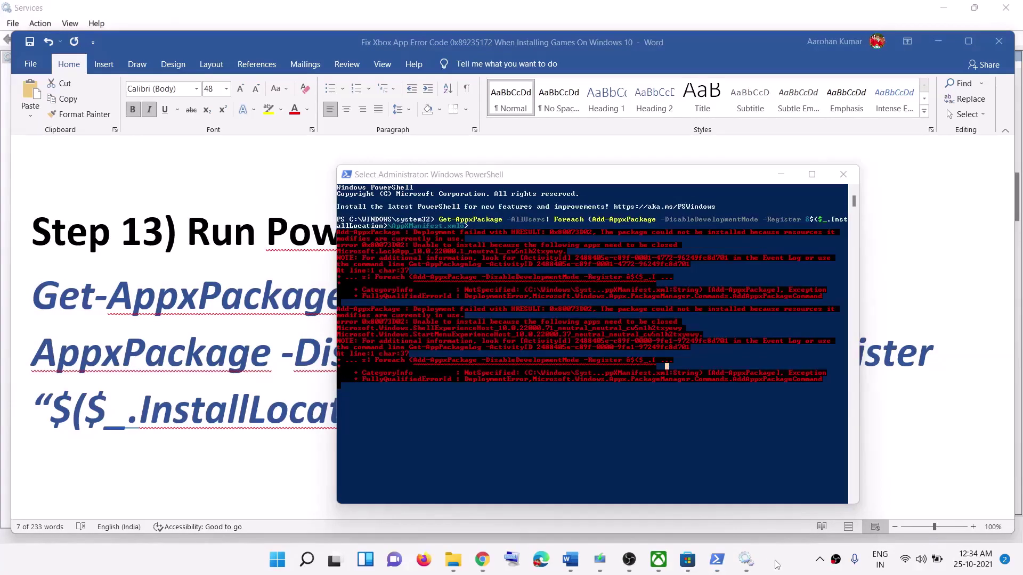
click(843, 174)
click(658, 559)
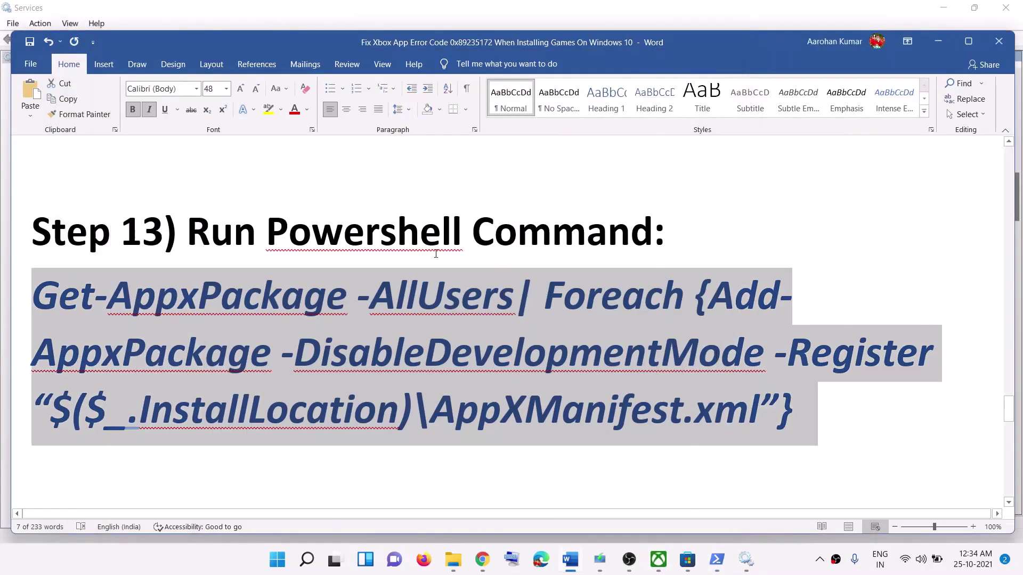
- Review the Step 14 instruction on reinstalling the Xbox app in the Word document
scroll(435, 254, down, 3)
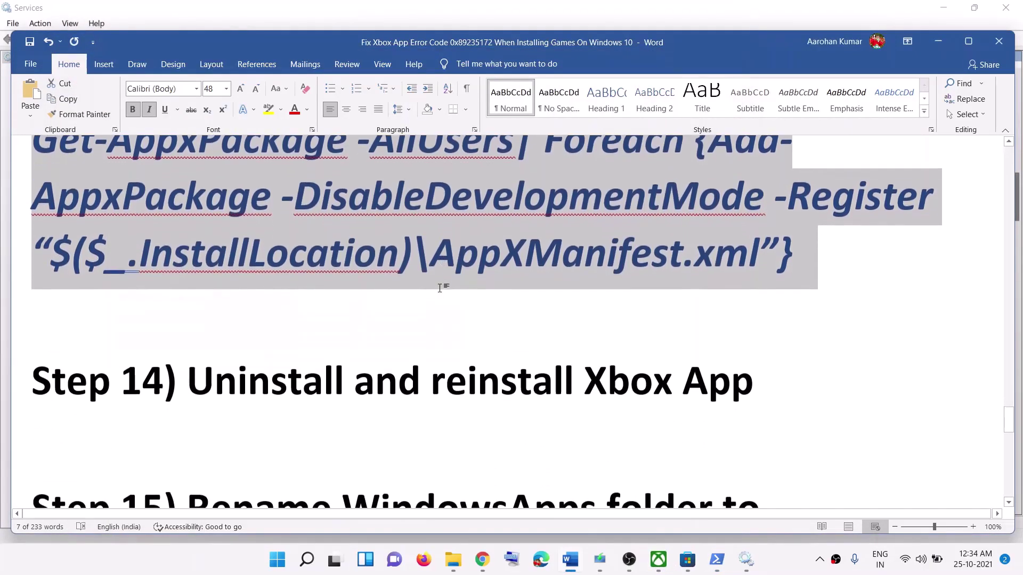
drag(189, 379, 677, 372)
scroll(678, 373, up, 1)
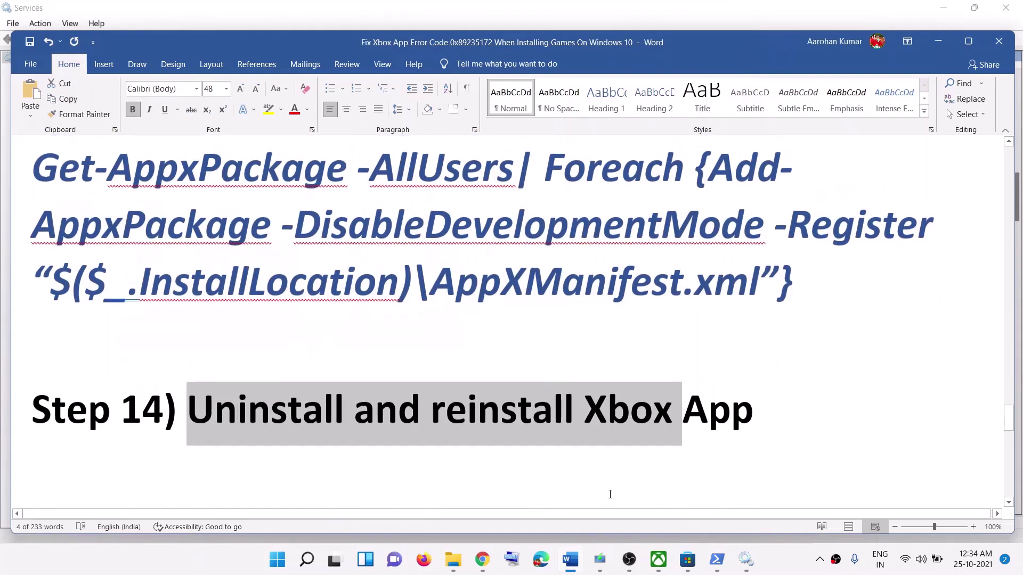
- Open the installed apps list in Windows Settings, filter it by xbox, and uninstall the Xbox app
click(280, 560)
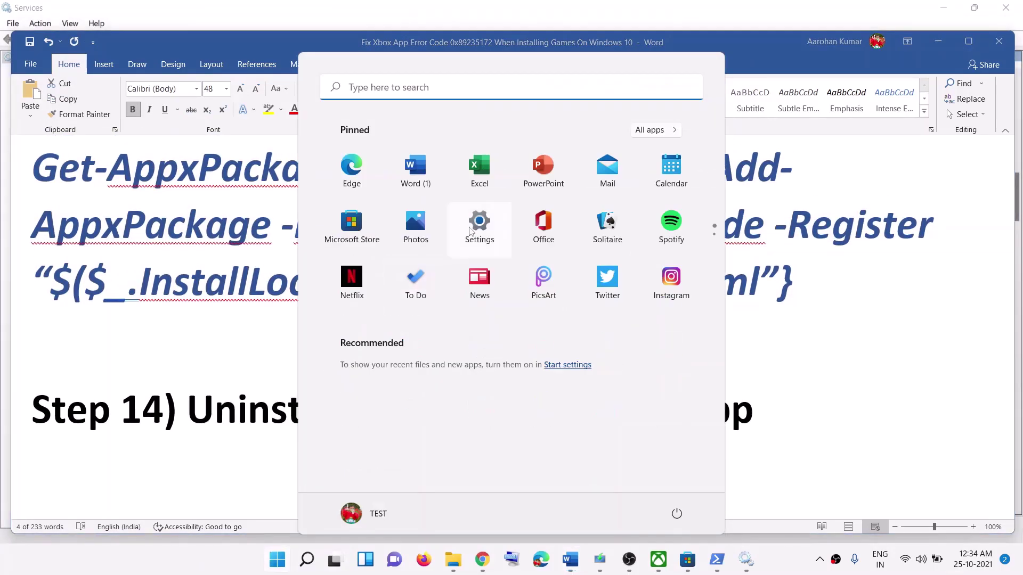
click(479, 220)
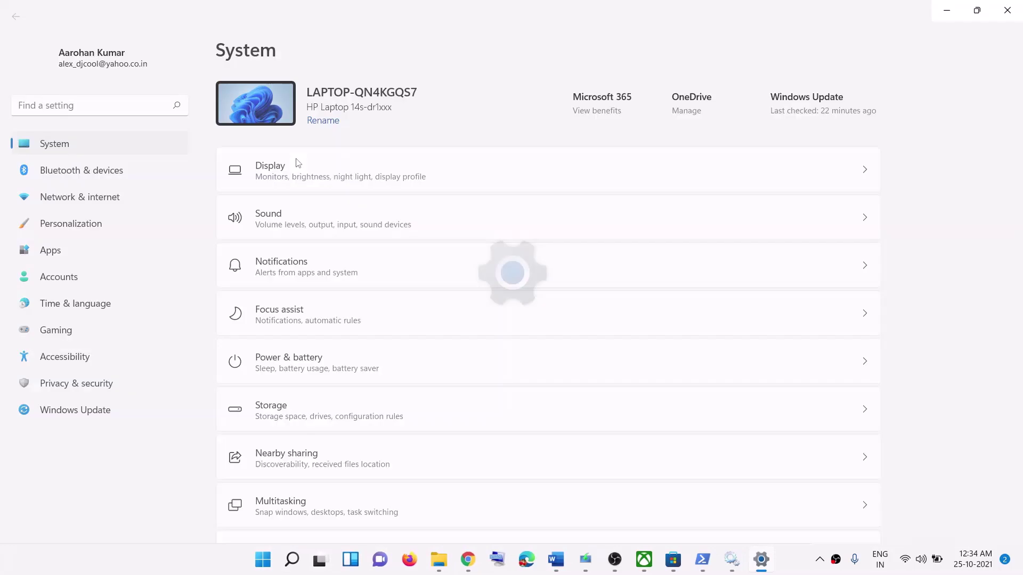
click(64, 252)
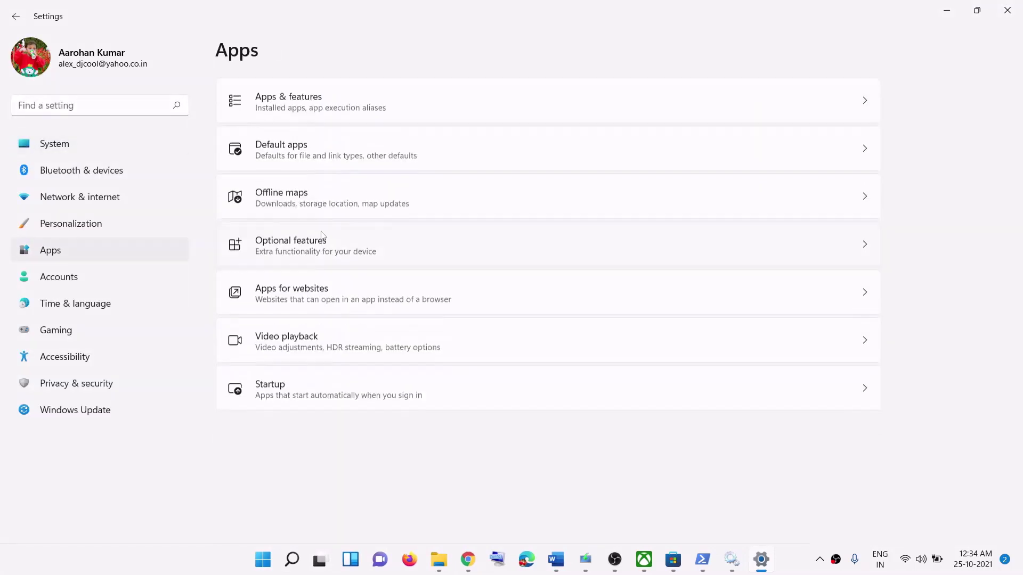
click(286, 110)
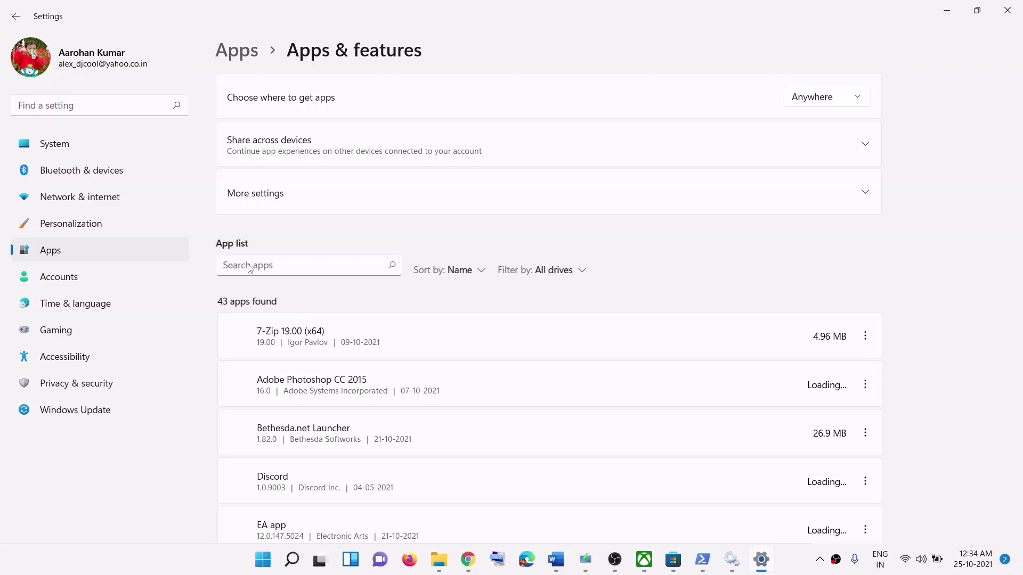
click(252, 301)
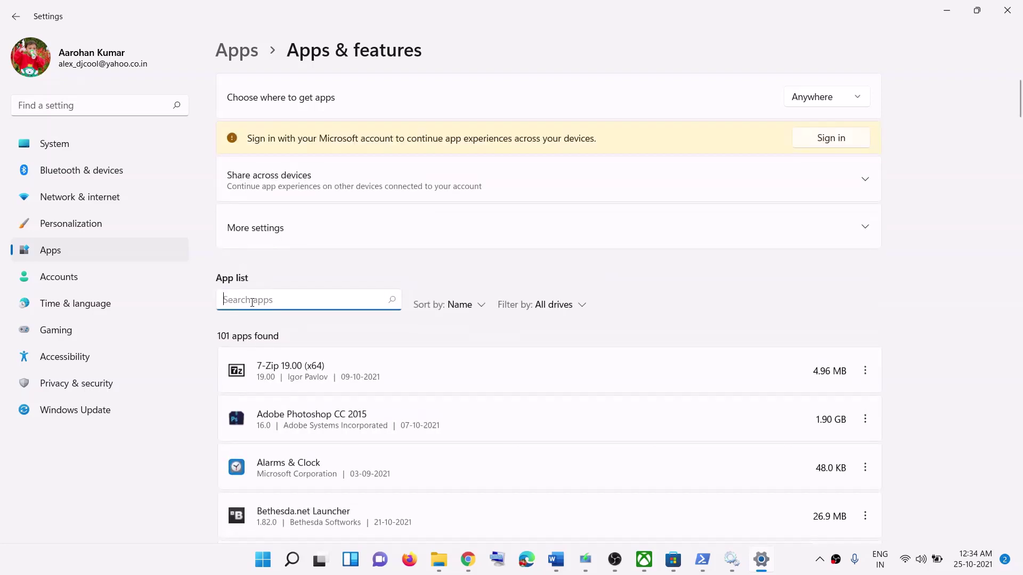
text(xbox)
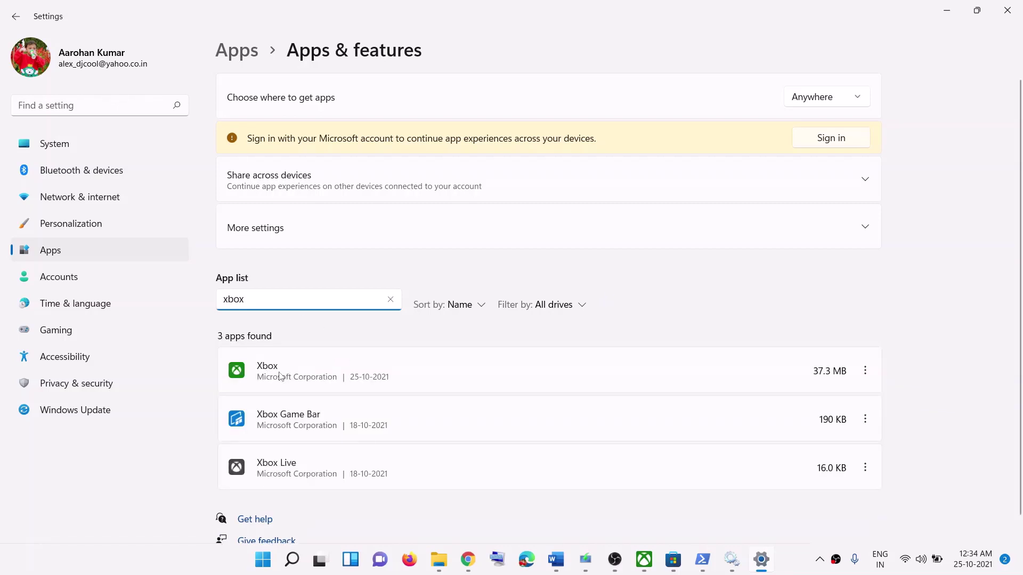
click(865, 373)
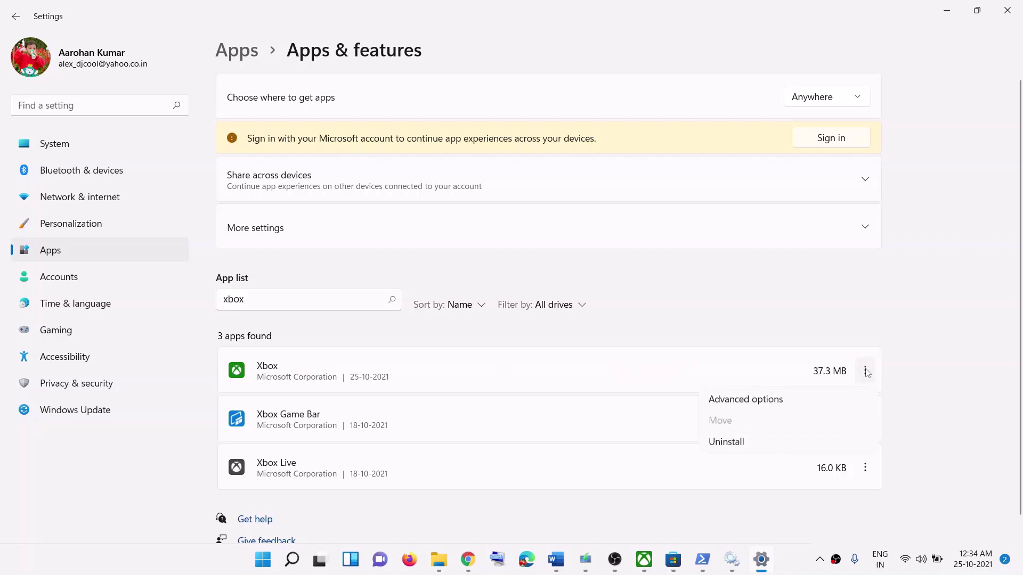
click(740, 442)
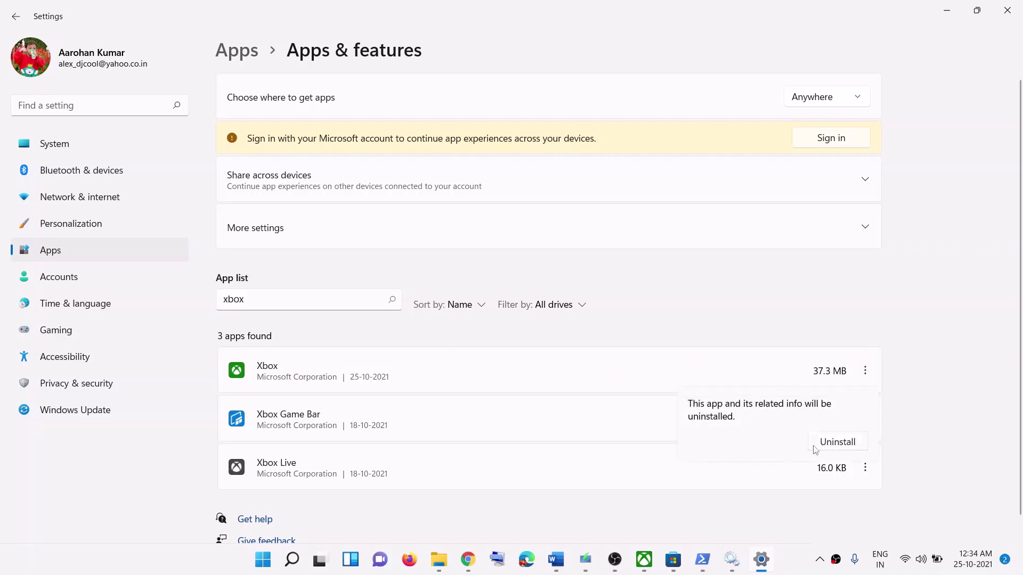
click(832, 441)
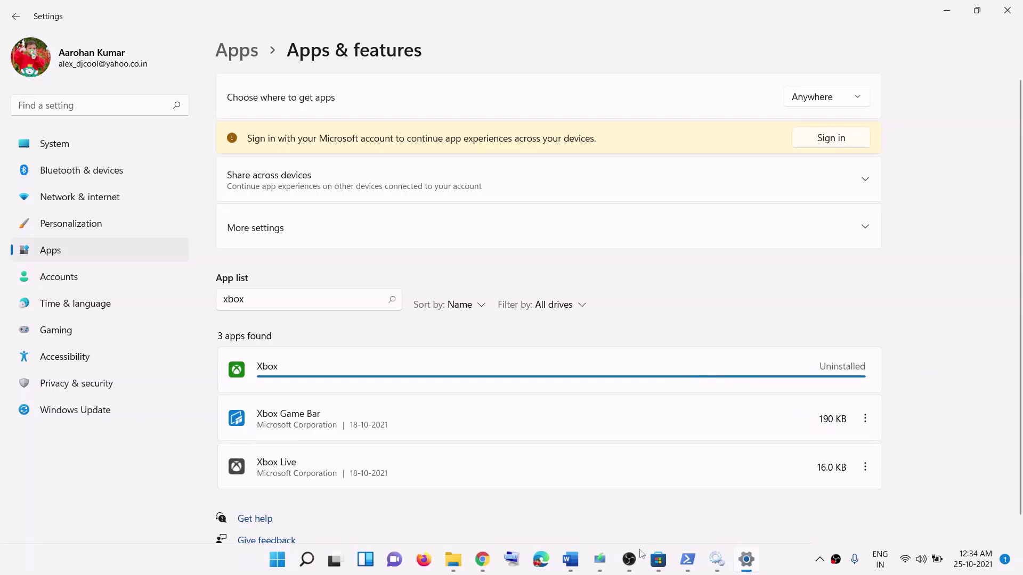
- Switch to Microsoft Store, search for xbox, open the Xbox app's page, and start installing it
mouse_move(658, 556)
click(597, 449)
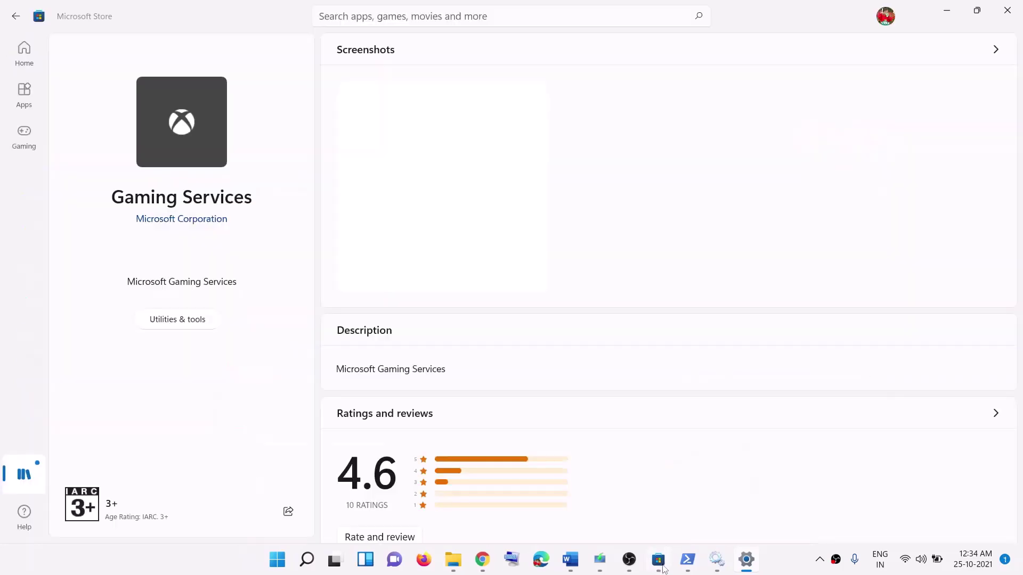
click(392, 18)
text(xbox)
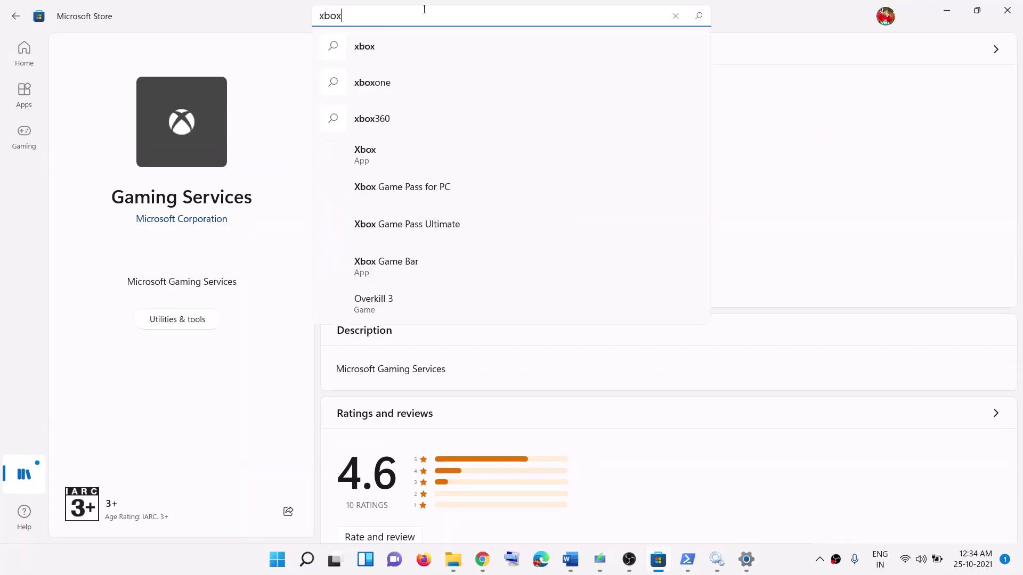
click(397, 153)
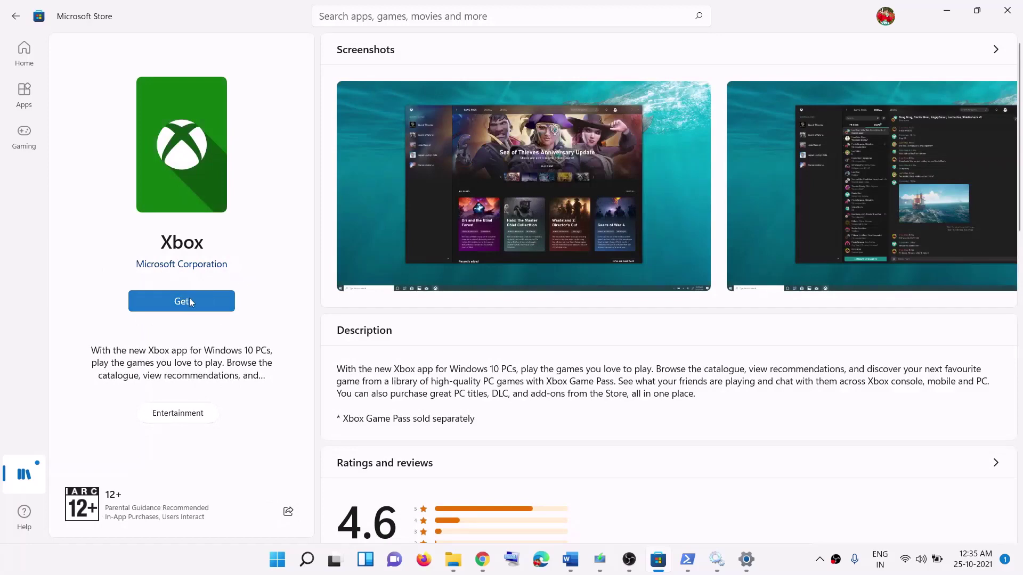
click(188, 299)
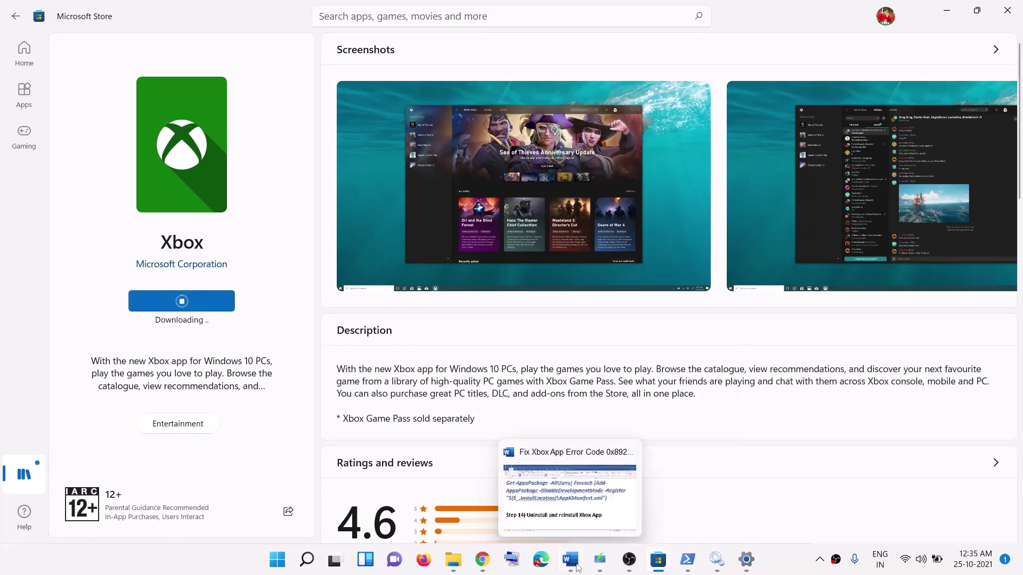
- Copy inetcpl.cpl from Step 15 of the Word document and open that control panel item through Windows search
click(570, 490)
scroll(345, 372, down, 3)
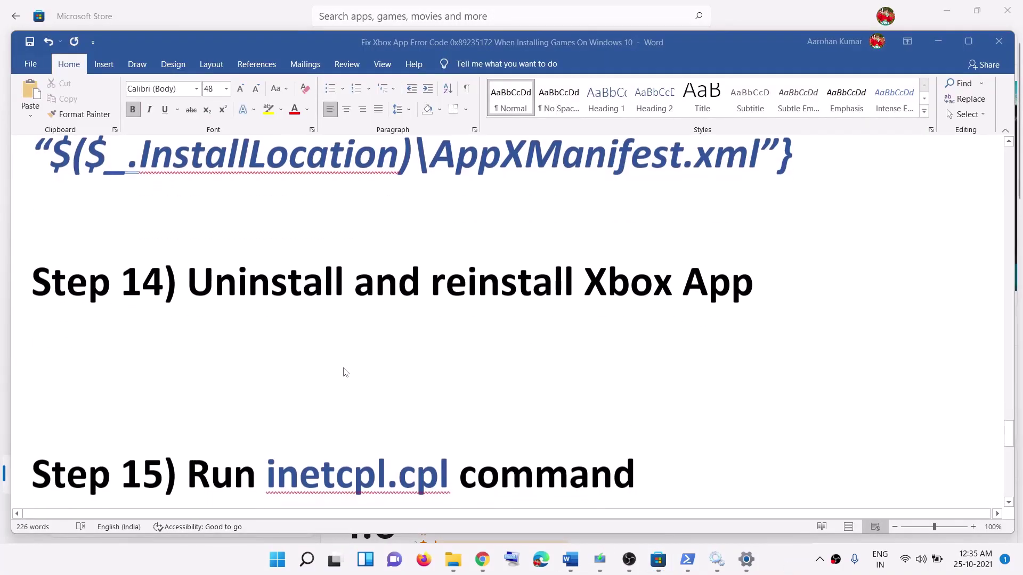
double_click(448, 379)
key(ctrl+c)
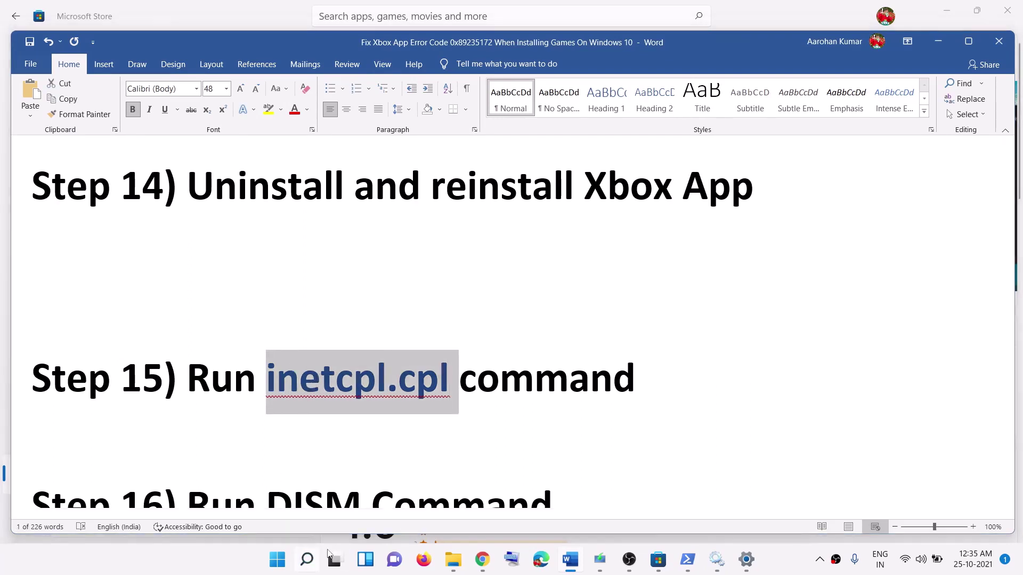
click(307, 560)
key(ctrl+v)
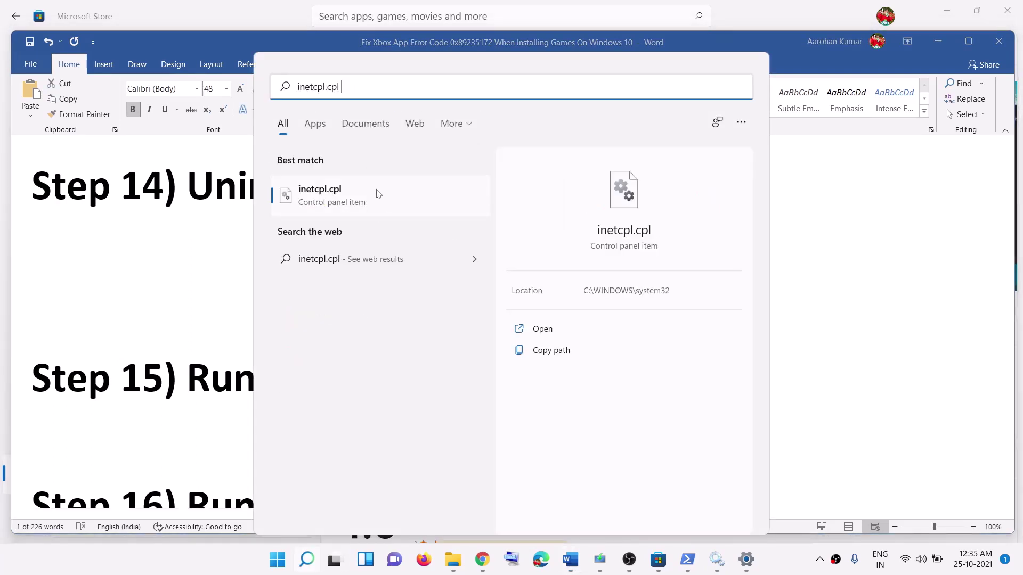
click(373, 195)
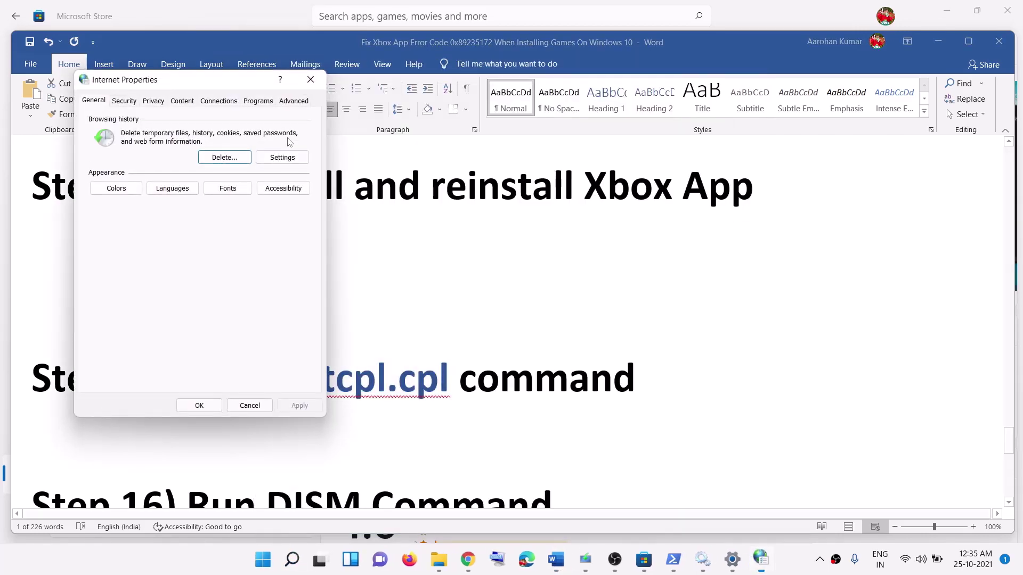
- Review the Advanced settings in Internet Properties, including the SSL and TLS options, and close the dialog without changes
drag(219, 83, 596, 185)
click(653, 205)
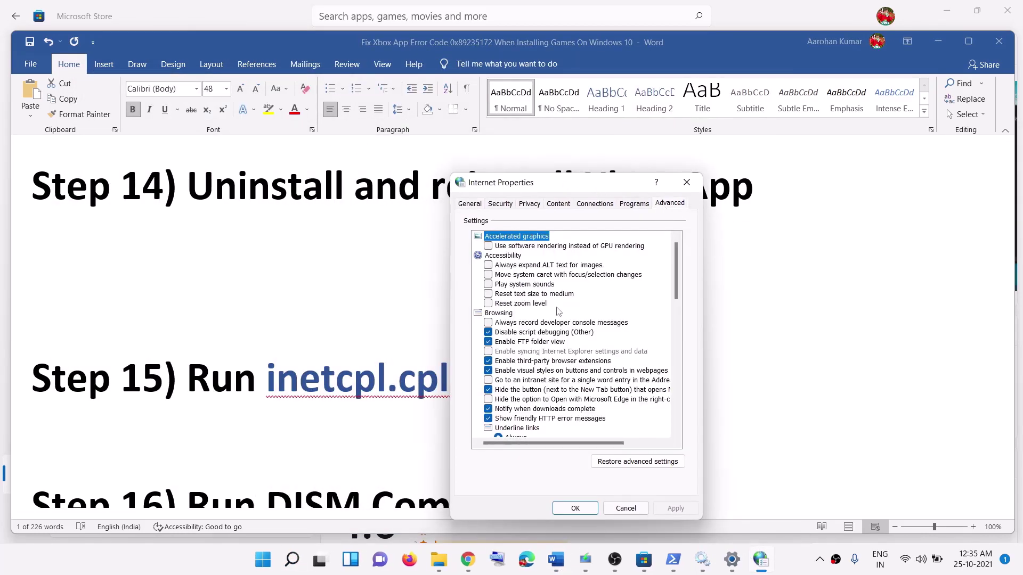
scroll(557, 311, down, 15)
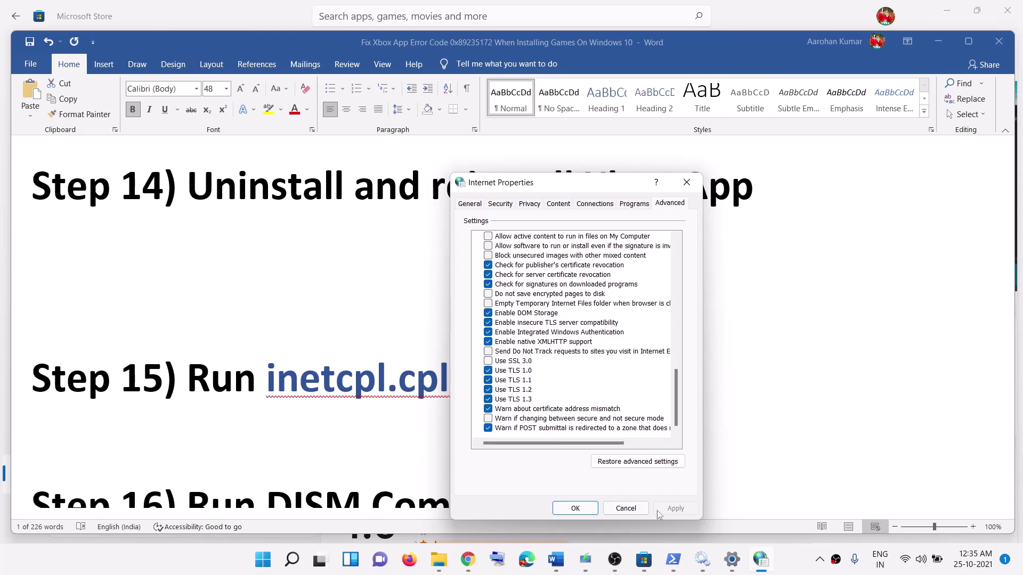
click(626, 509)
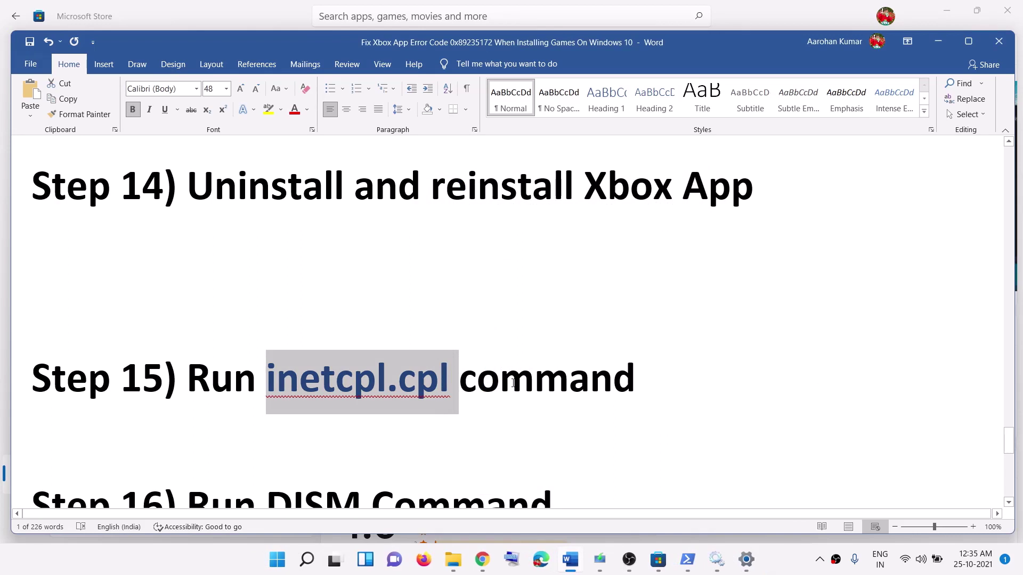
- Review Step 16 in the Word document and open Command Prompt as administrator
scroll(395, 356, down, 3)
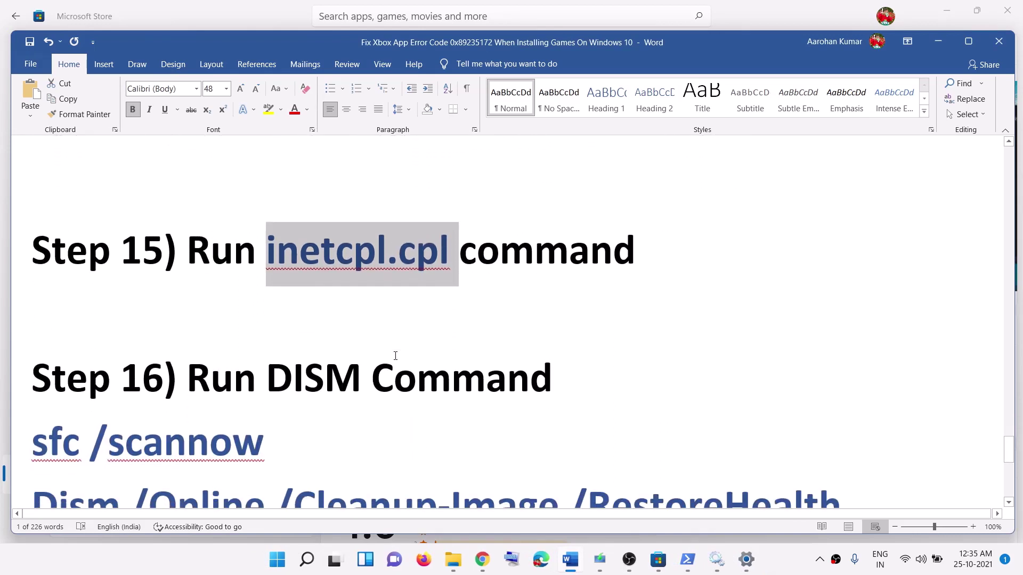
scroll(324, 336, down, 1)
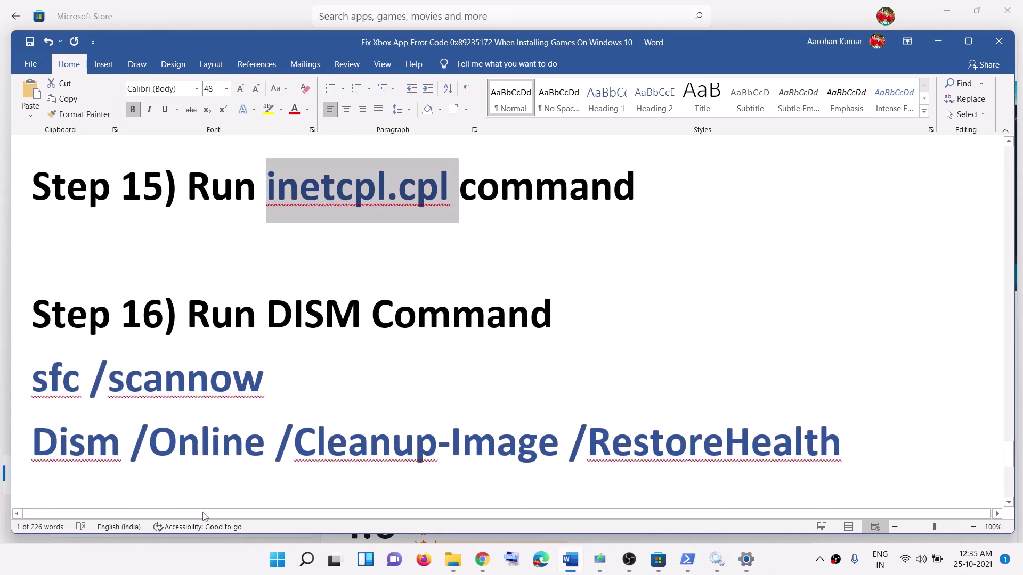
click(284, 560)
text(cm)
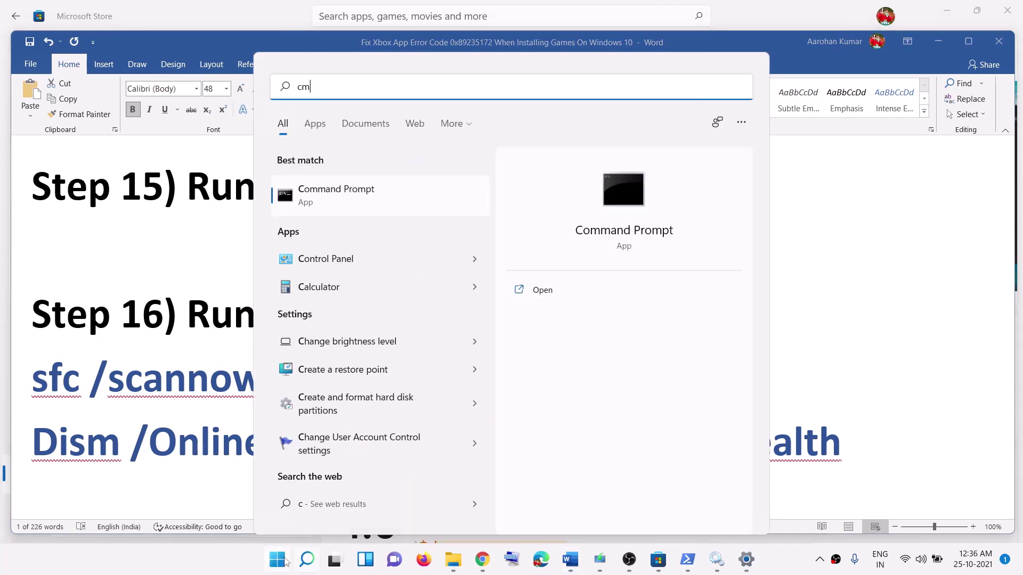
text(d)
right_click(316, 197)
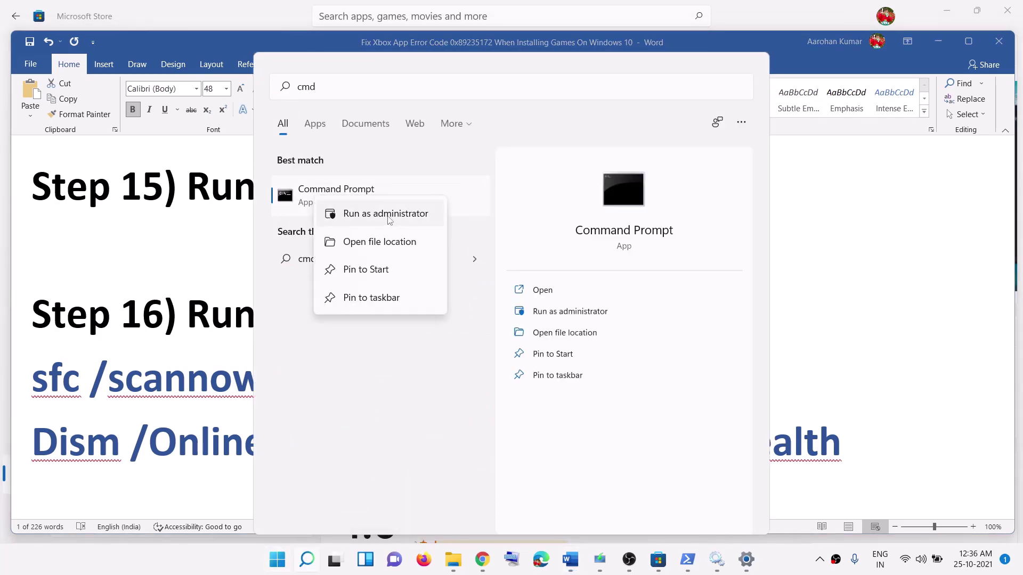
click(387, 214)
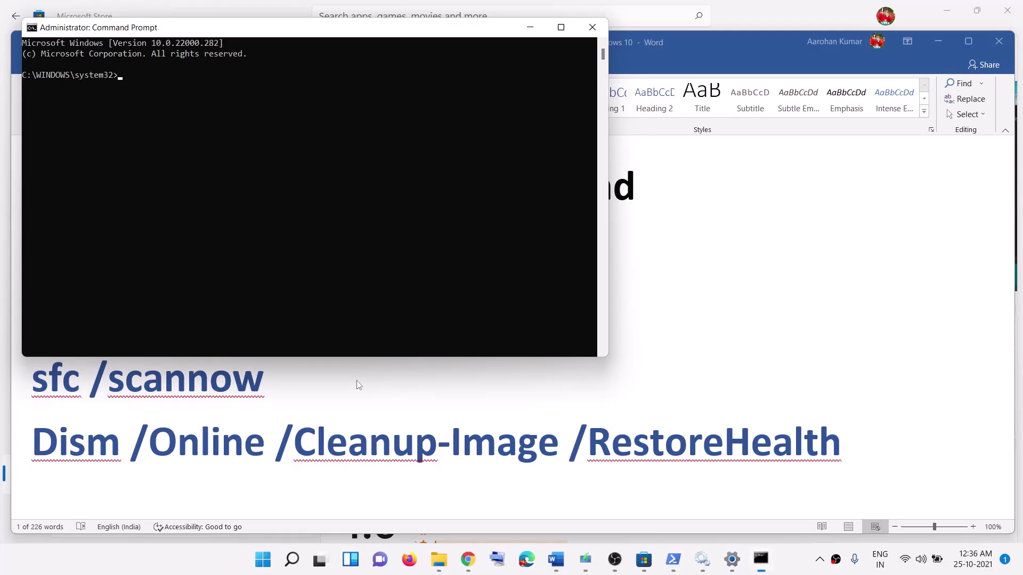
- Run sfc /scannow from Step 16 in the administrator Command Prompt and check the scan's progress
drag(283, 382, 32, 370)
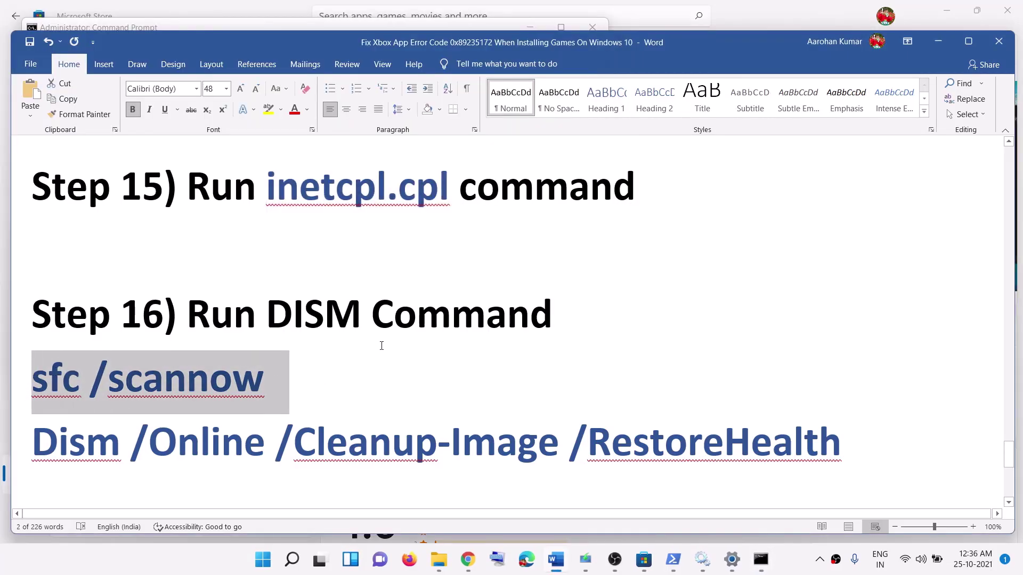
key(alt+Tab)
text(sfc /scannow)
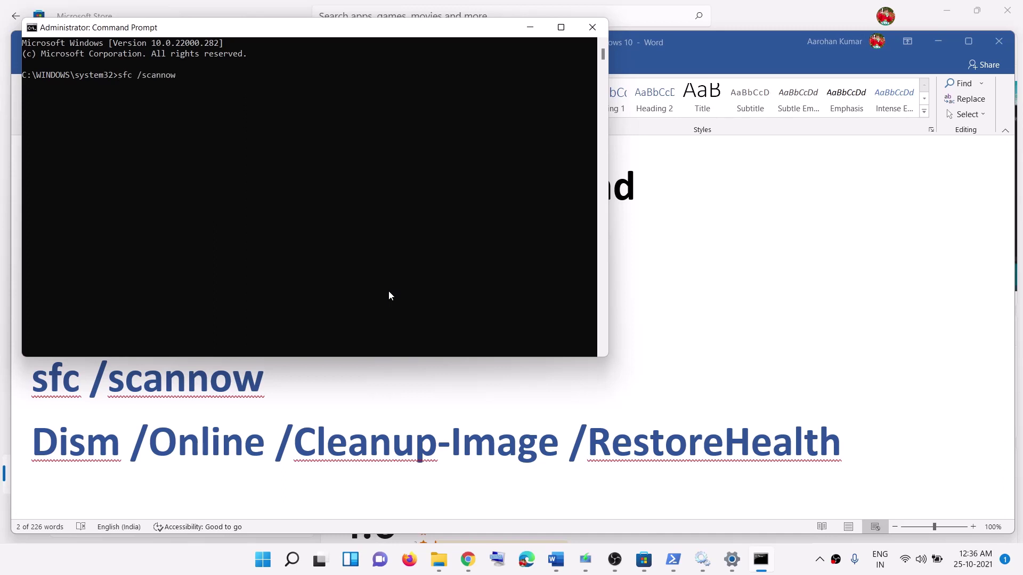
key(Return)
drag(268, 34, 573, 181)
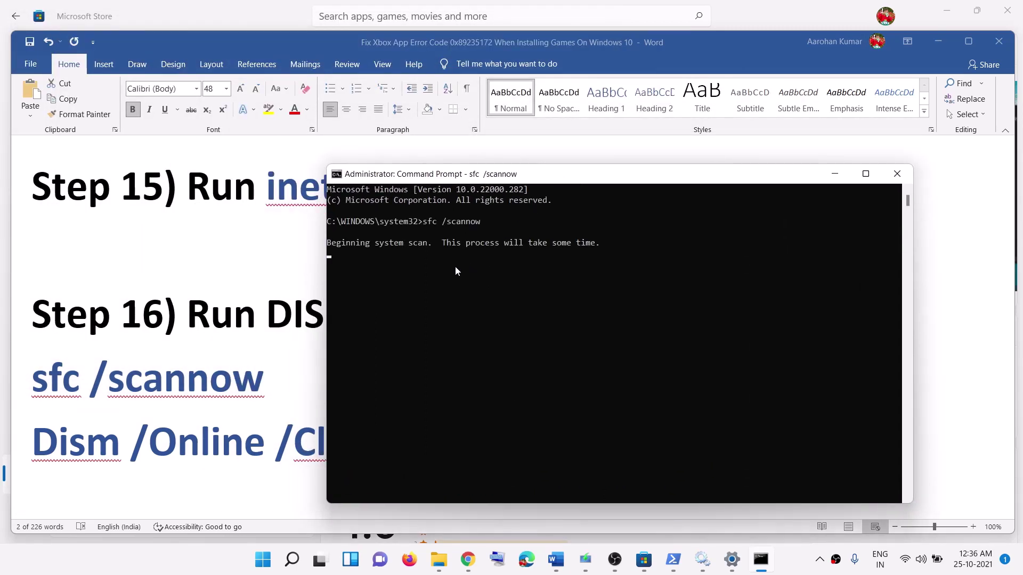
drag(384, 274, 428, 288)
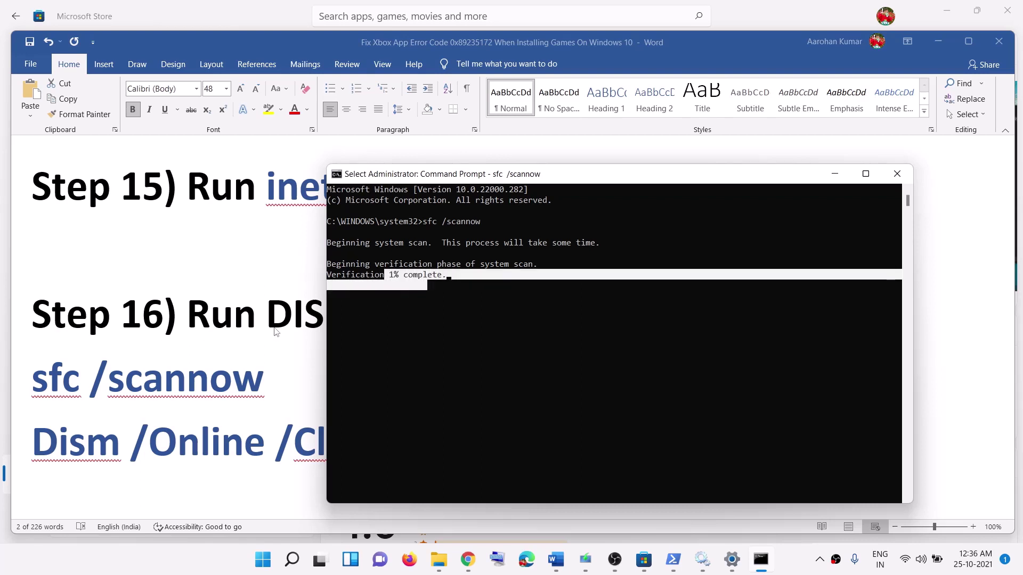
- Review the Dism /Online /Cleanup-Image /RestoreHealth command and the Step 17 media creation tool instruction in the Word document
key(alt+Tab)
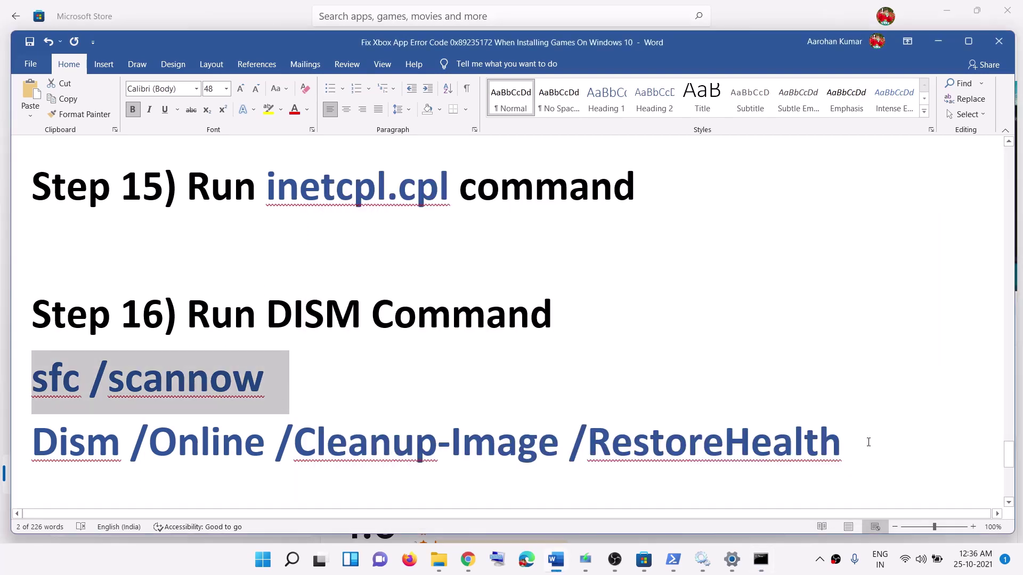
drag(868, 440, 83, 437)
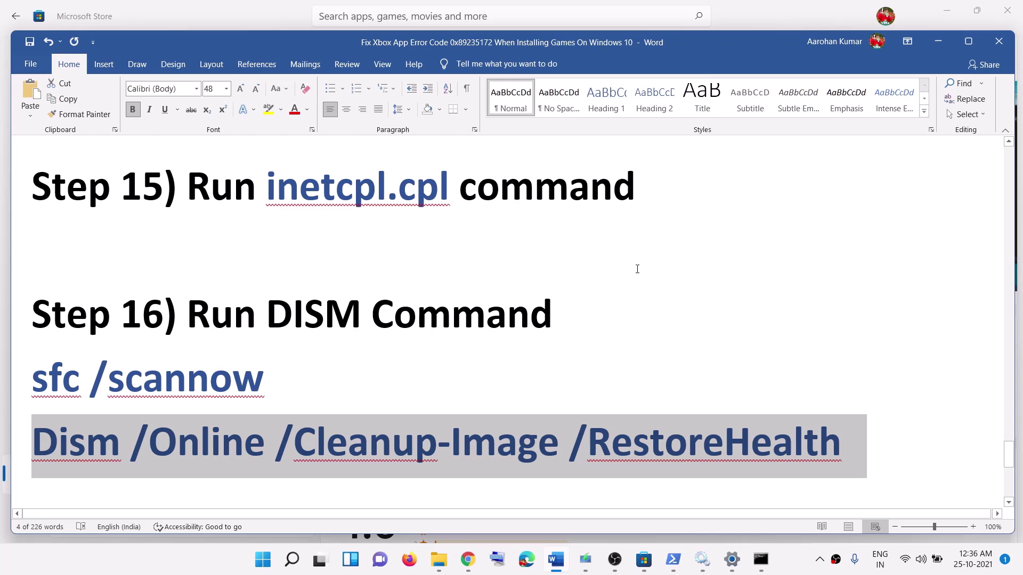
scroll(637, 269, down, 7)
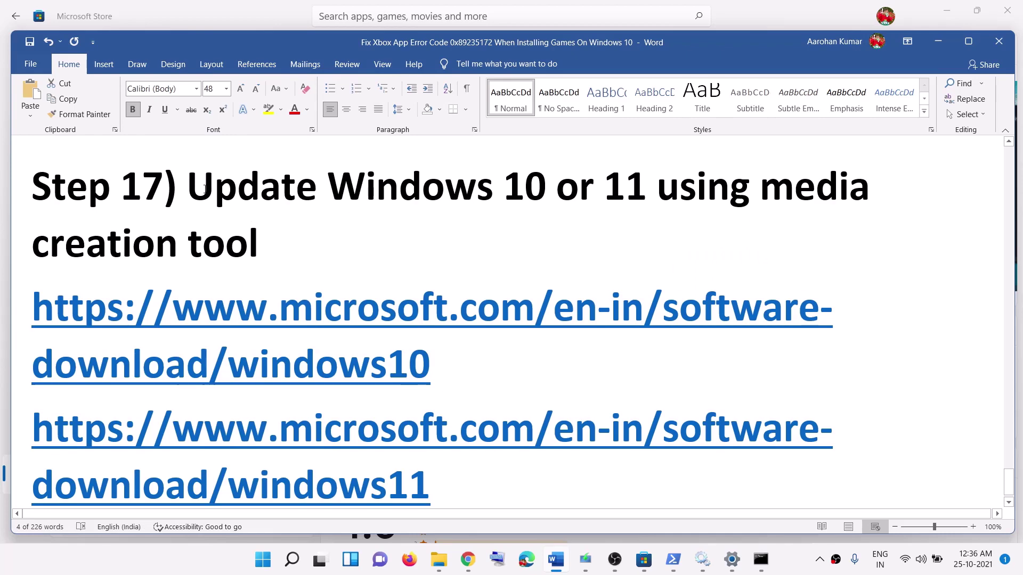
drag(205, 189, 347, 243)
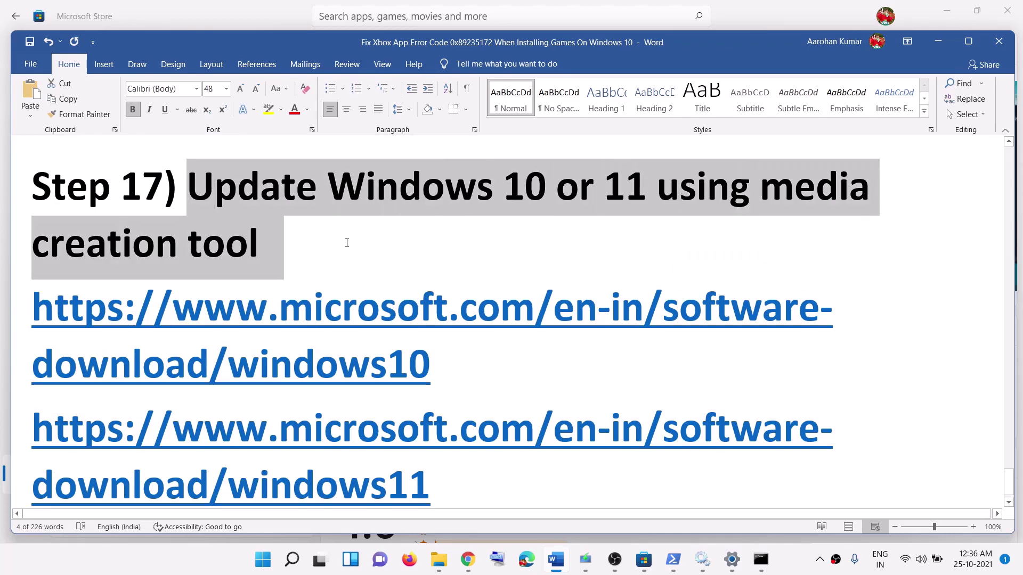
- Switch to Chrome, download the media creation tool from the Download Windows 10 page, and run it
drag(474, 367, 211, 321)
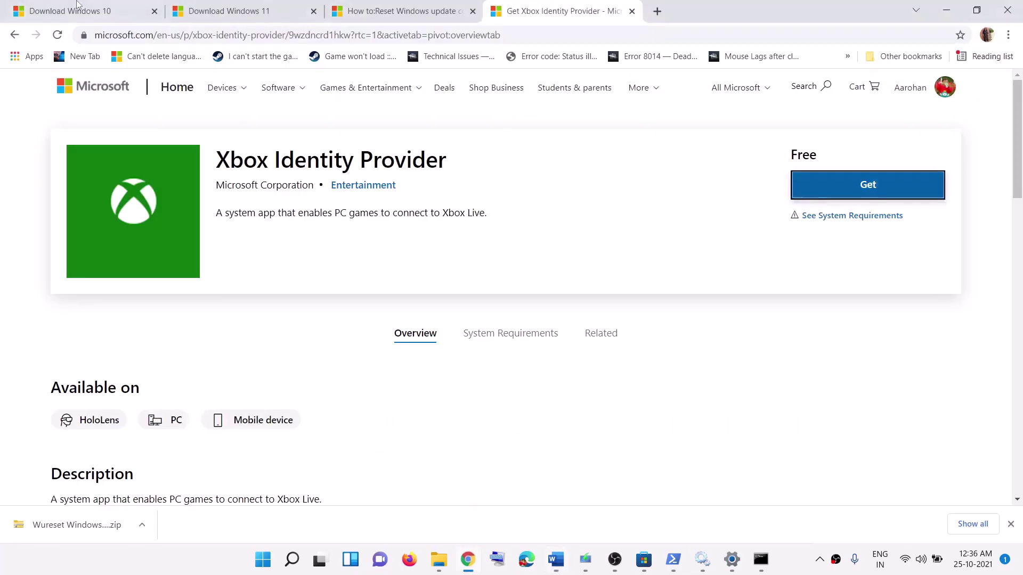
click(77, 6)
scroll(338, 297, down, 5)
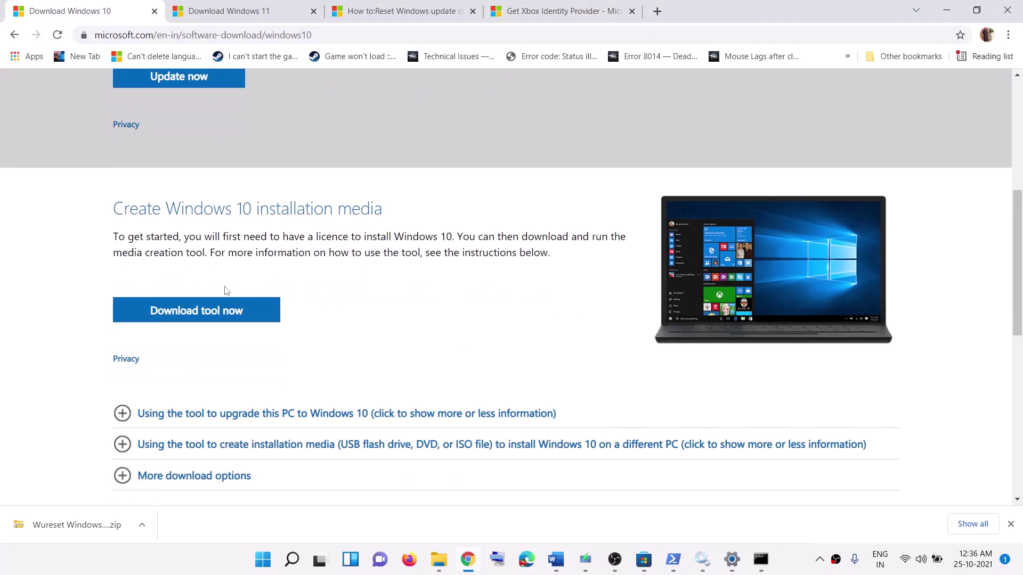
drag(123, 253, 221, 253)
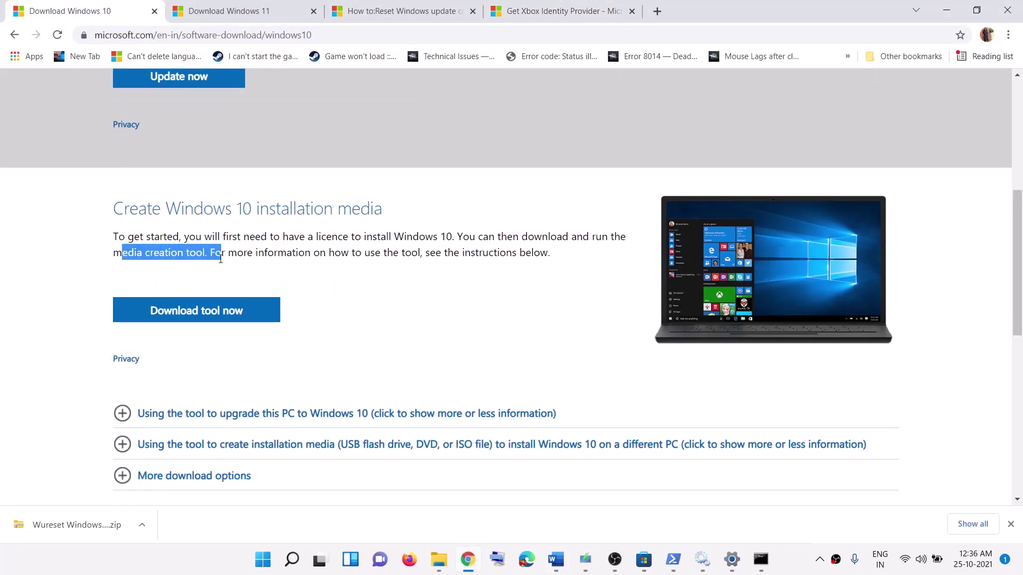
click(206, 314)
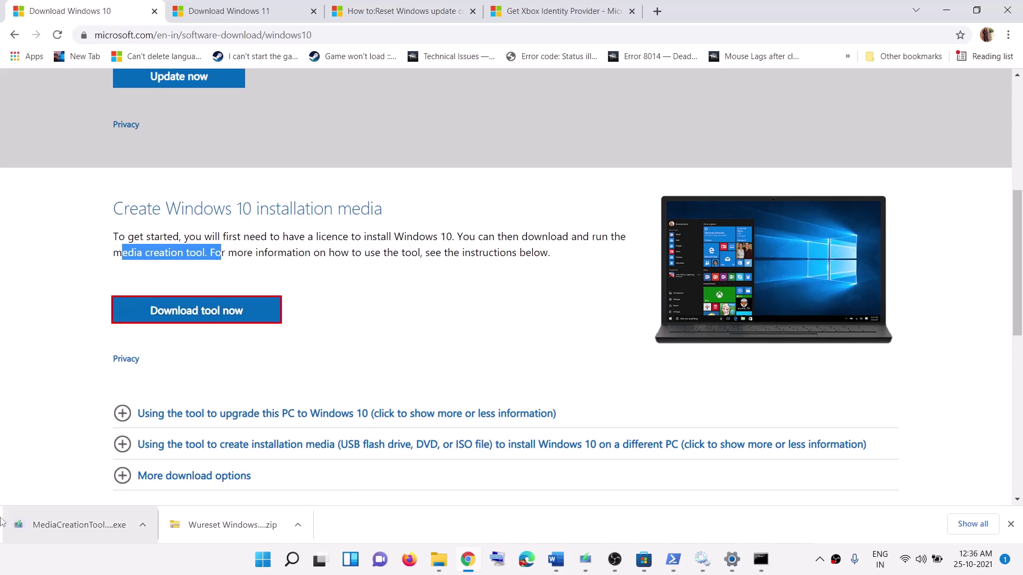
click(39, 520)
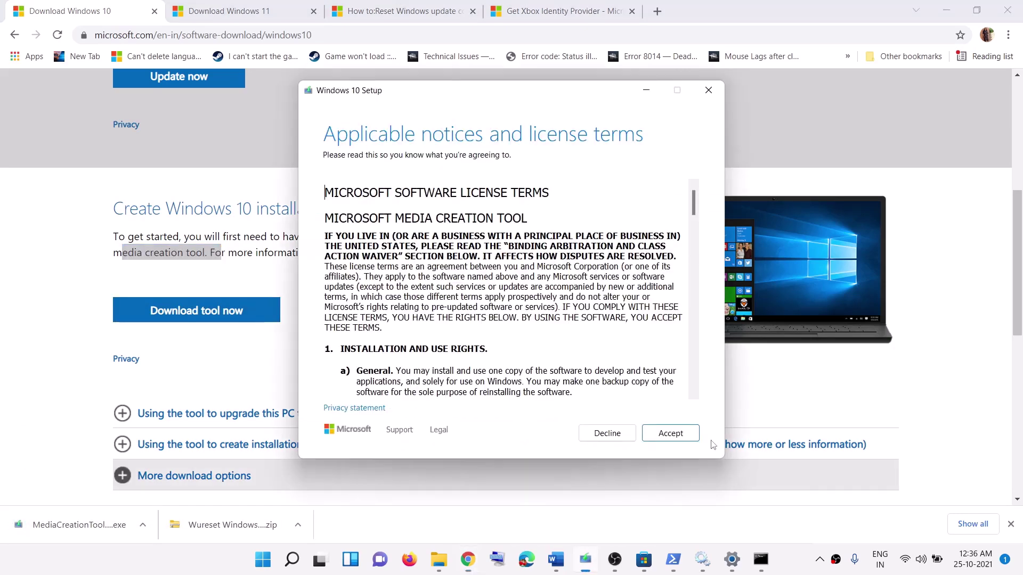
- Accept the Windows 10 Setup license terms and start the download with the Upgrade this PC now option
click(670, 433)
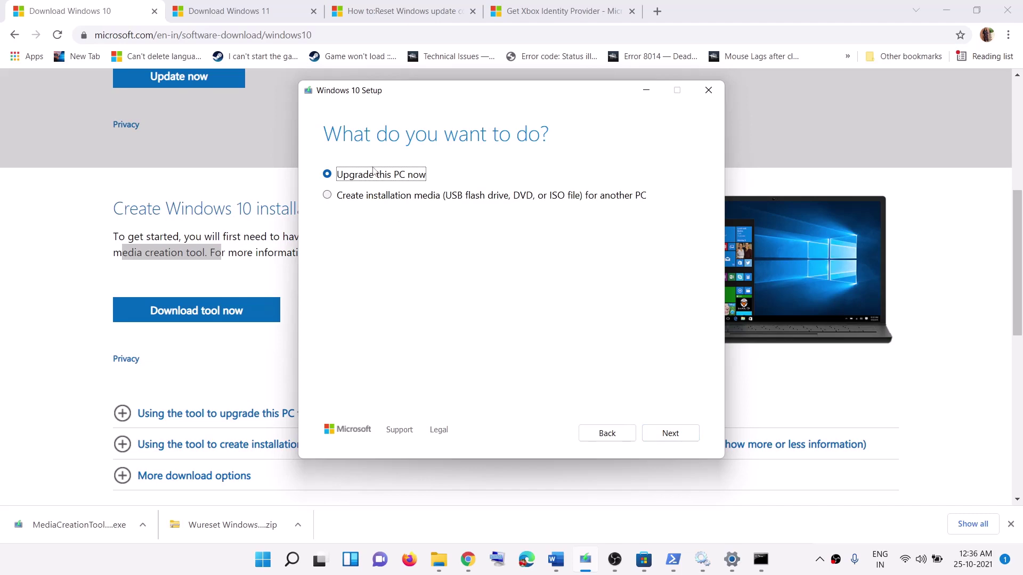
click(674, 434)
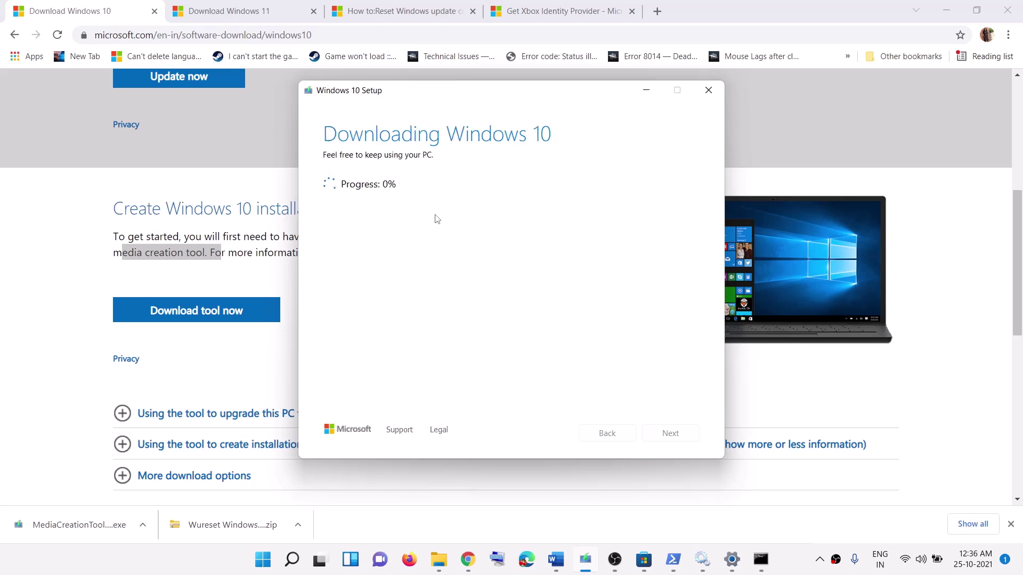
click(783, 560)
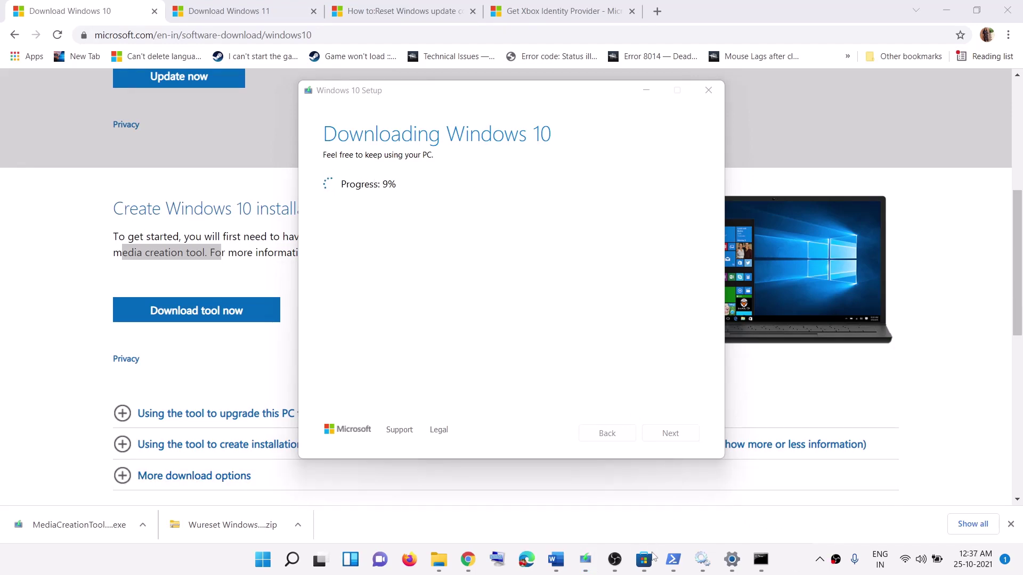
- Switch to the Word document, maximize it, and review the Step 17 download links and the Ready to install screenshot
click(565, 563)
scroll(482, 272, down, 2)
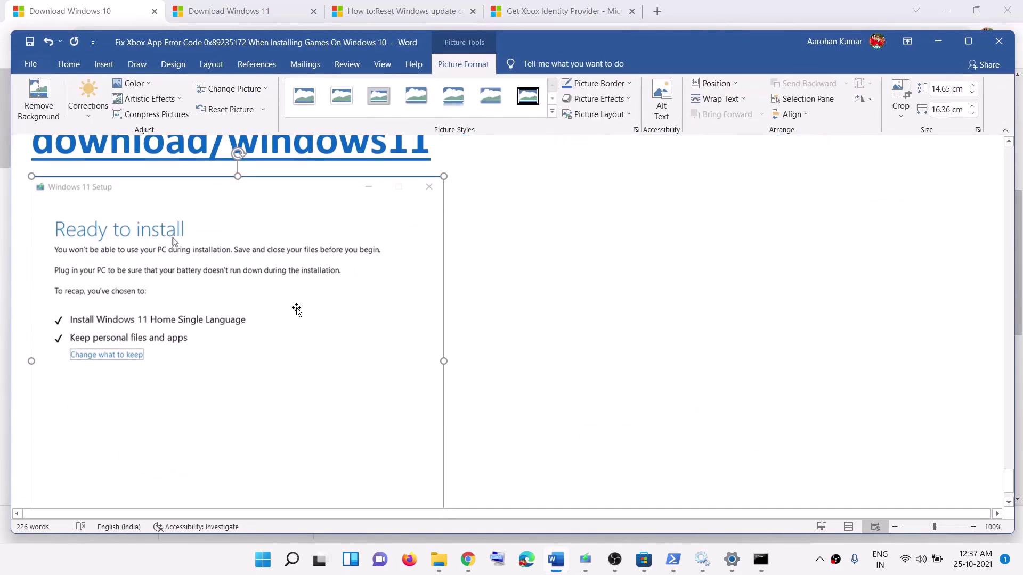
click(968, 41)
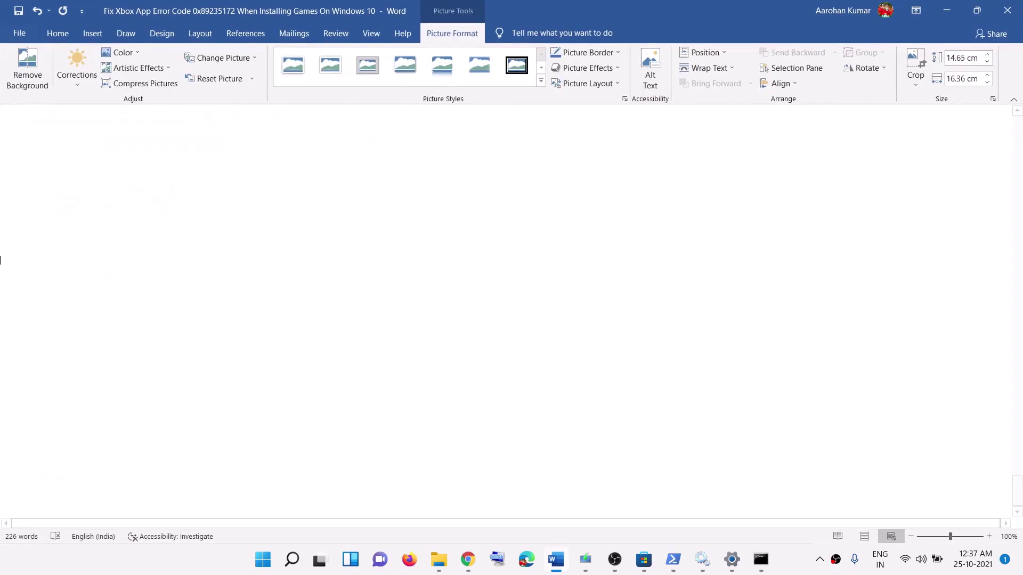
scroll(228, 327, up, 1)
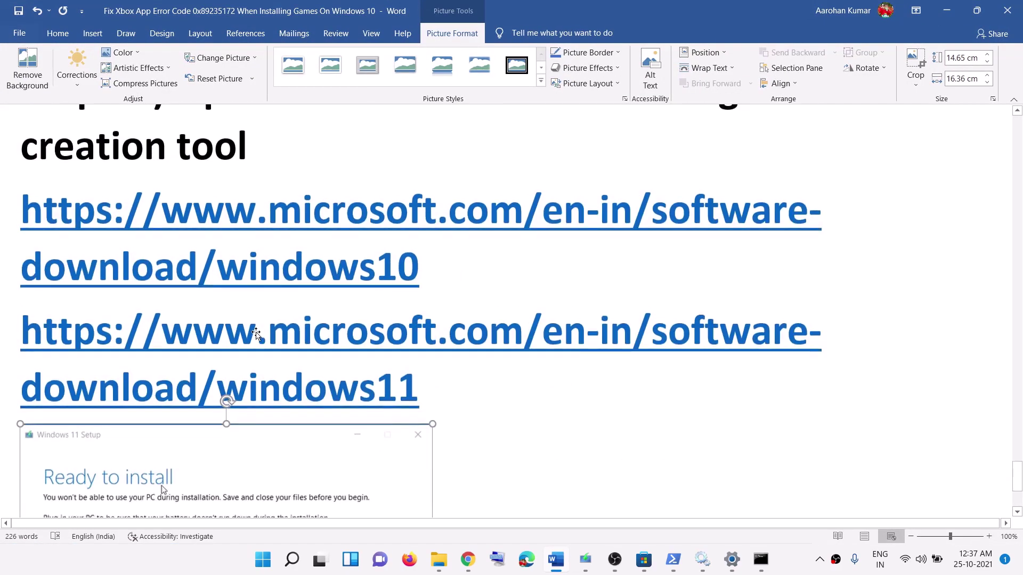
scroll(154, 304, down, 3)
scroll(128, 322, down, 3)
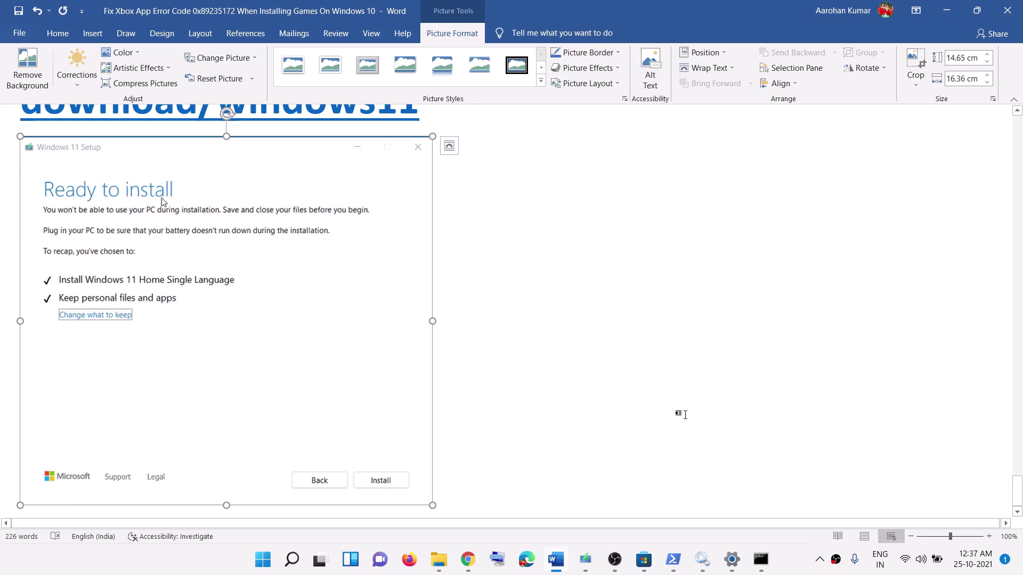
scroll(684, 414, up, 4)
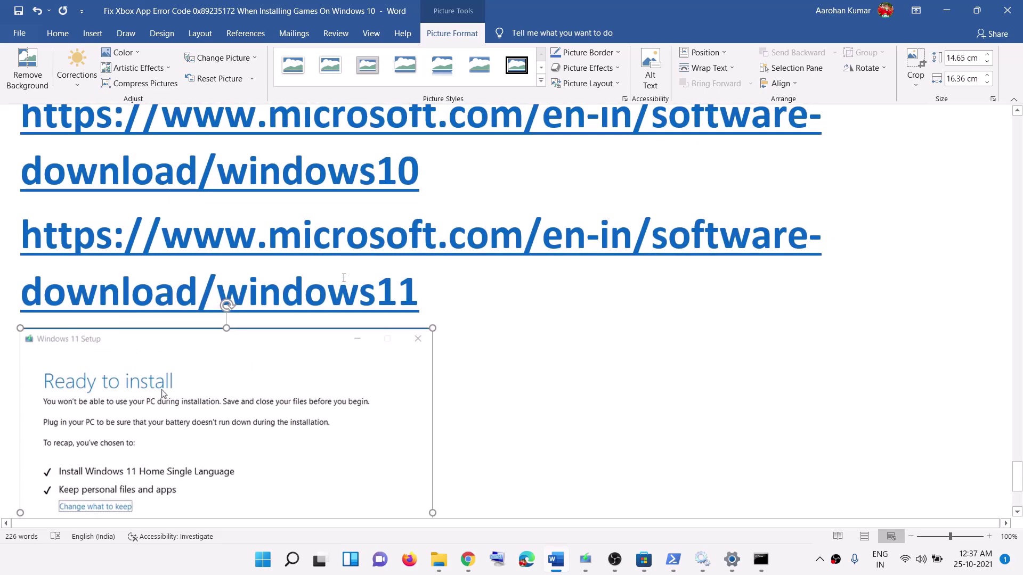
- Switch to Chrome, download the media creation tool from the Create Windows 11 Installation Media section of the Download Windows 11 page, and run it
triple_click(434, 284)
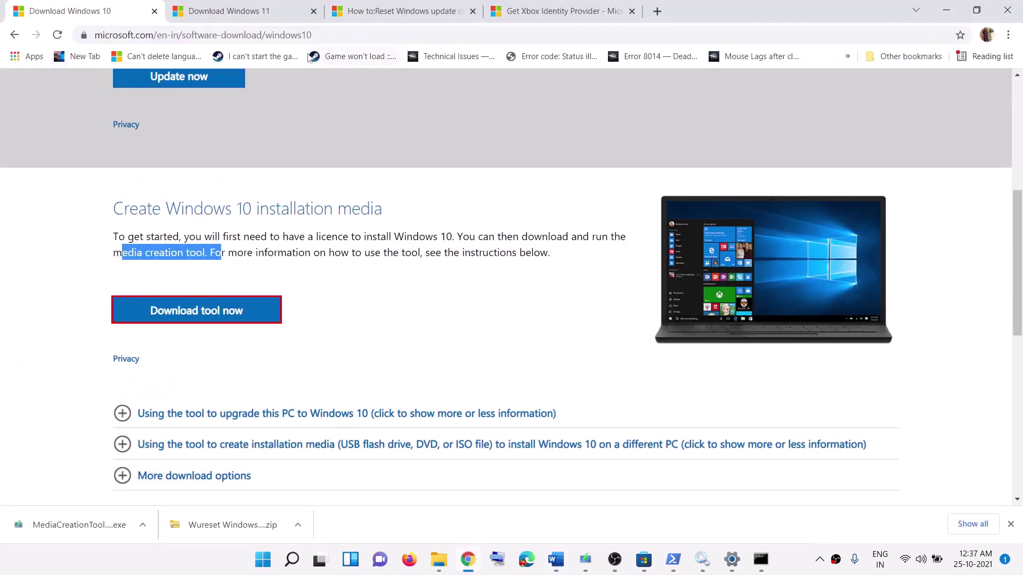
click(288, 12)
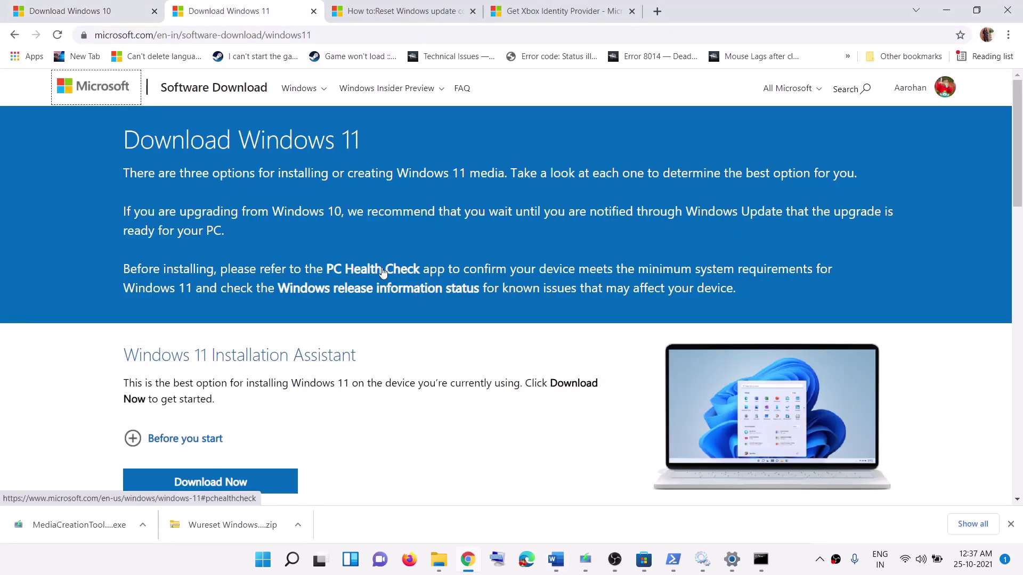
scroll(373, 298, down, 5)
scroll(359, 325, down, 1)
drag(192, 248, 289, 249)
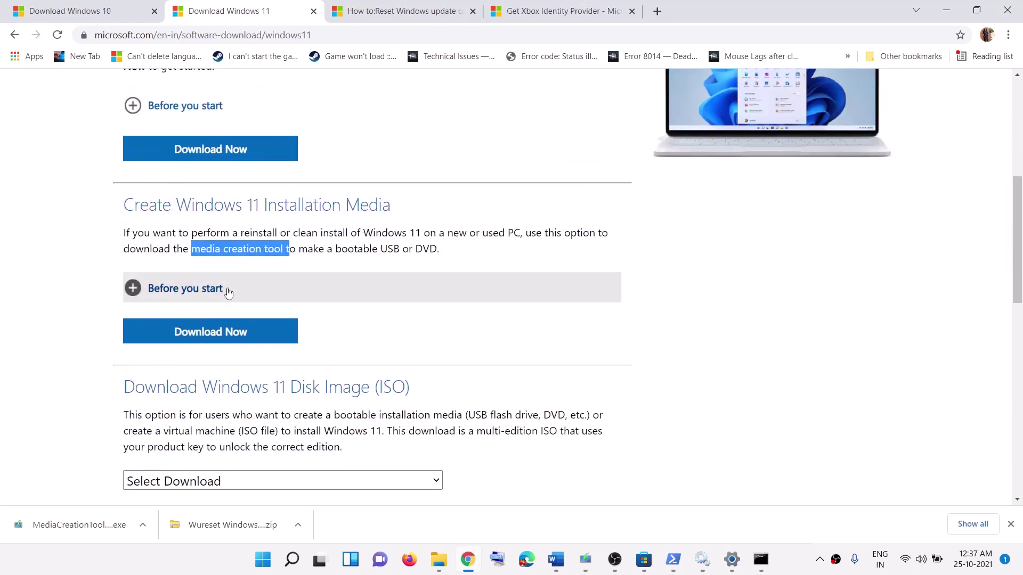
click(247, 339)
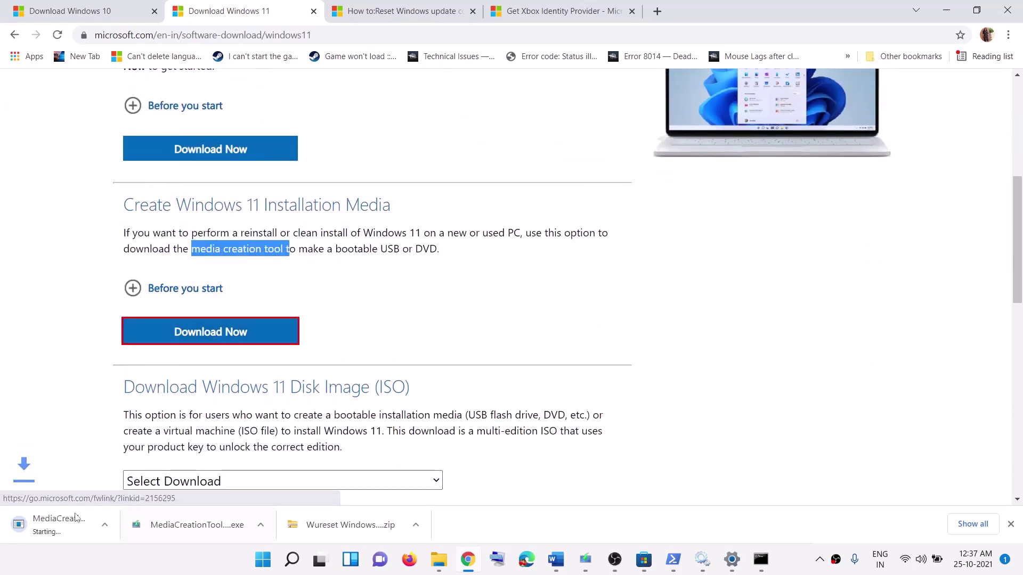
click(63, 535)
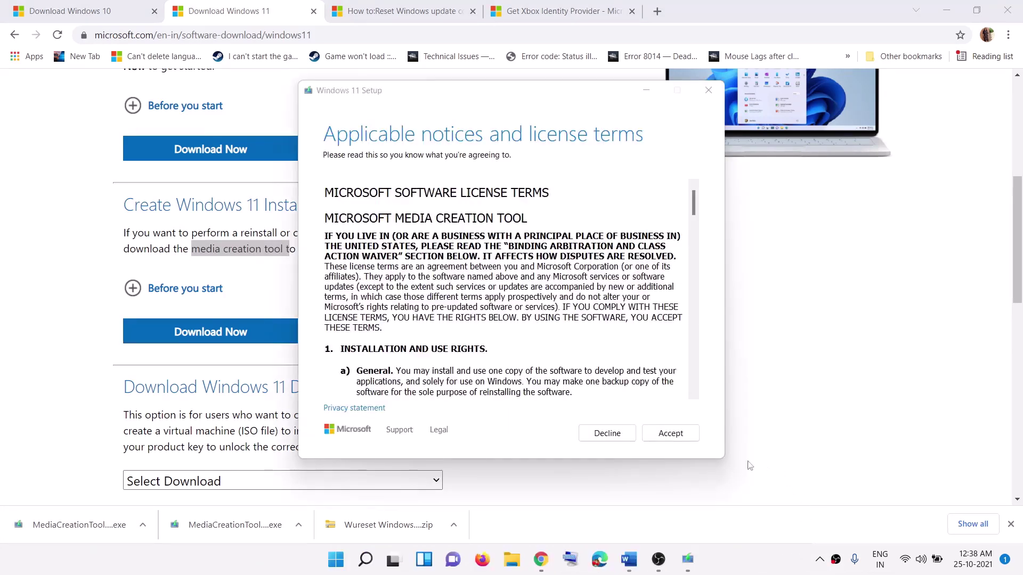
- Accept the Windows 11 Setup license terms, keep the recommended language and edition, and choose an ISO file with Desktop as the save location
click(670, 431)
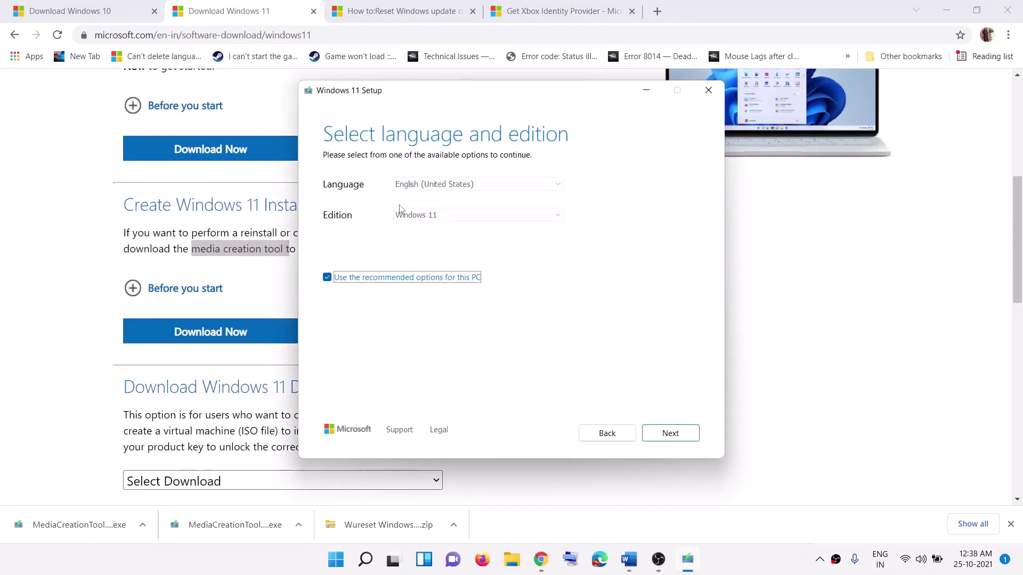
click(687, 432)
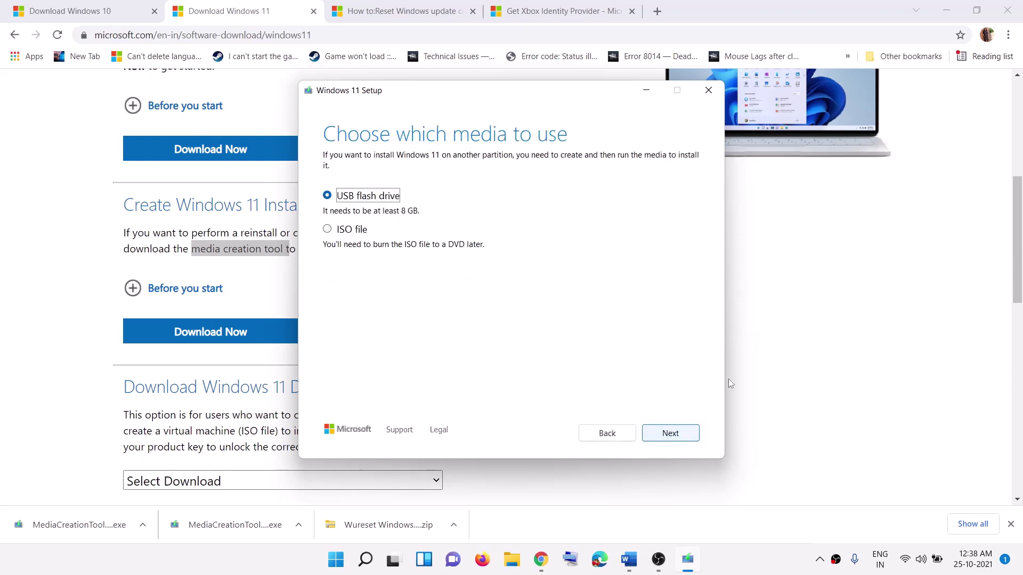
click(343, 231)
click(682, 435)
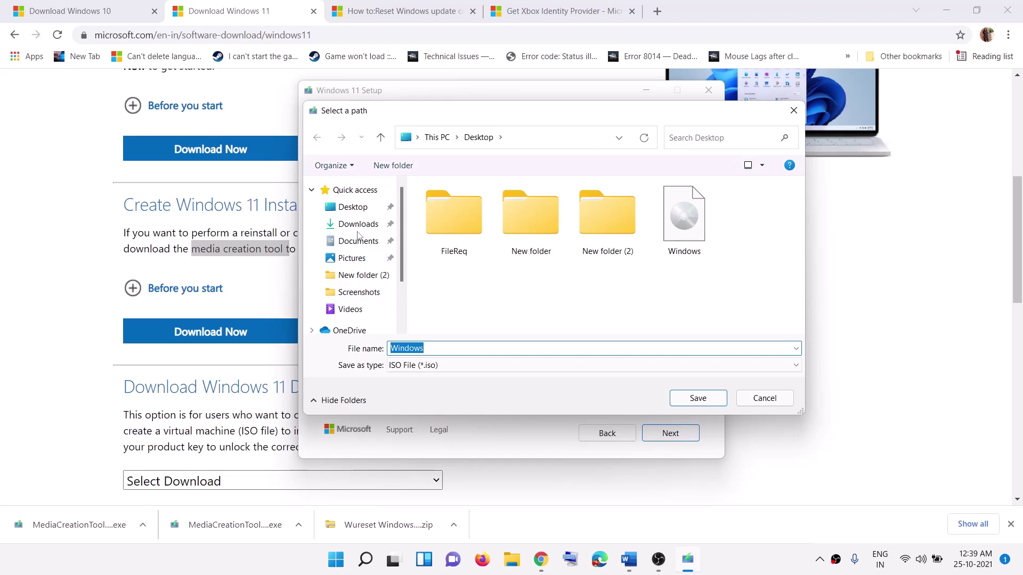
click(353, 210)
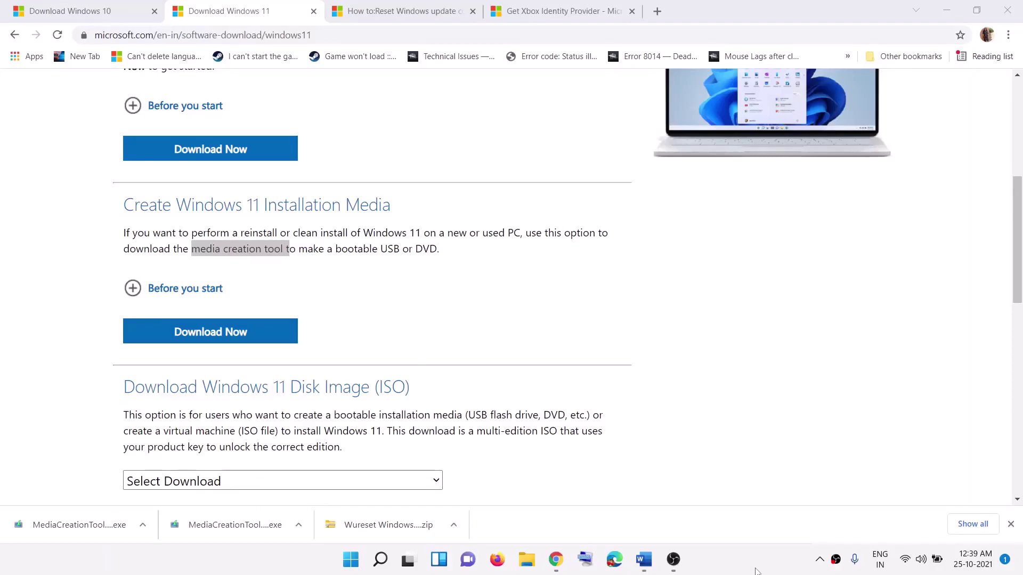
- Show the desktop, run setup from the mounted ESD-ISO DVD drive (D:), and proceed past the Install Windows 11 page
key(super+d)
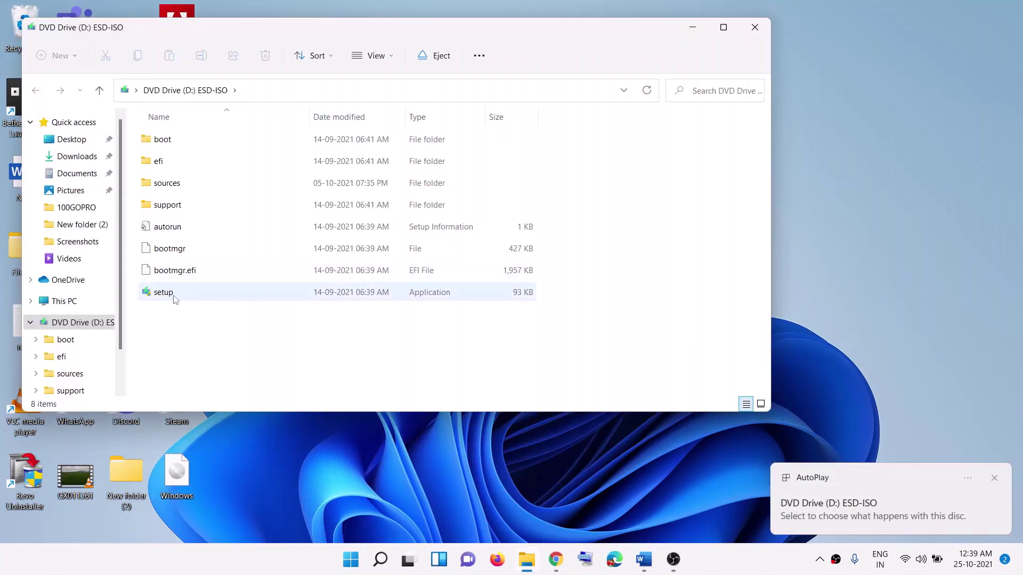
click(176, 297)
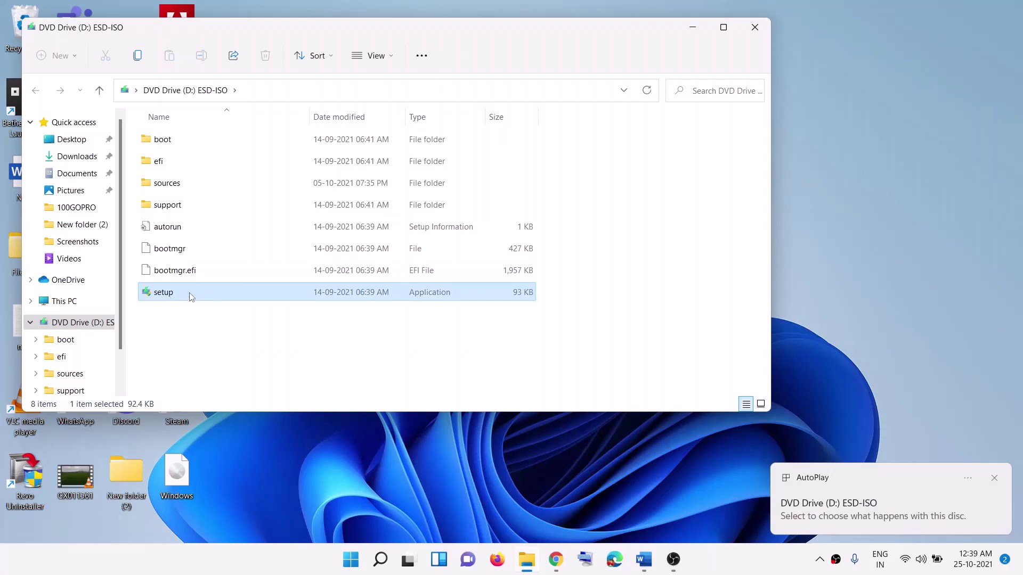
double_click(186, 298)
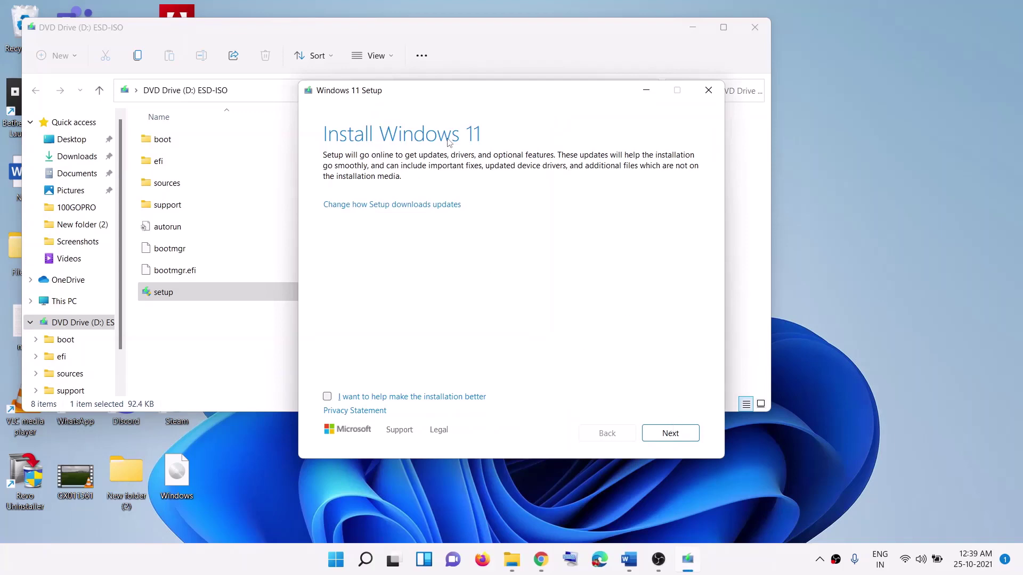
click(679, 435)
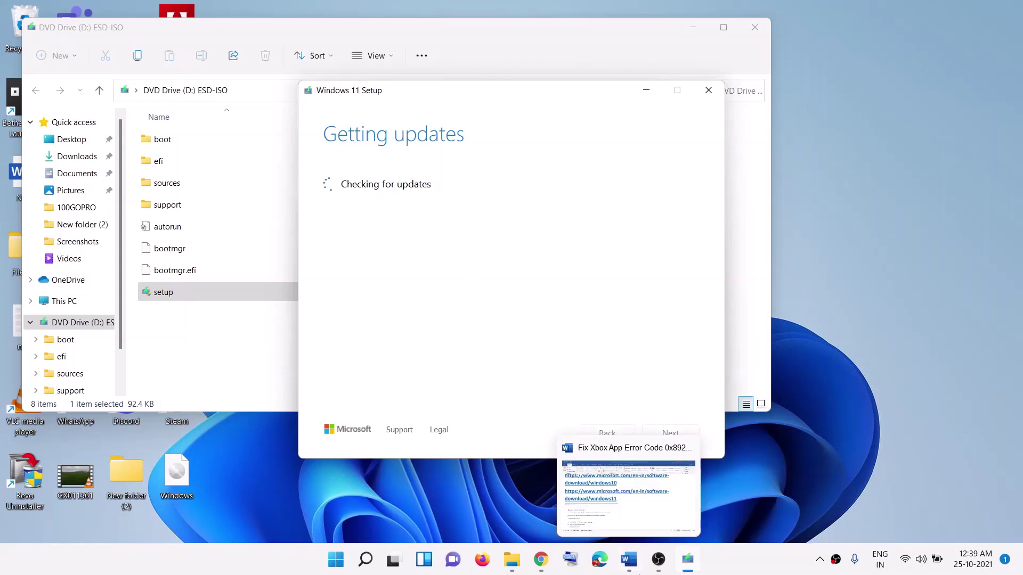
- Switch to the Word document and review the whole Ready to install screenshot below the Windows 11 download link
click(629, 559)
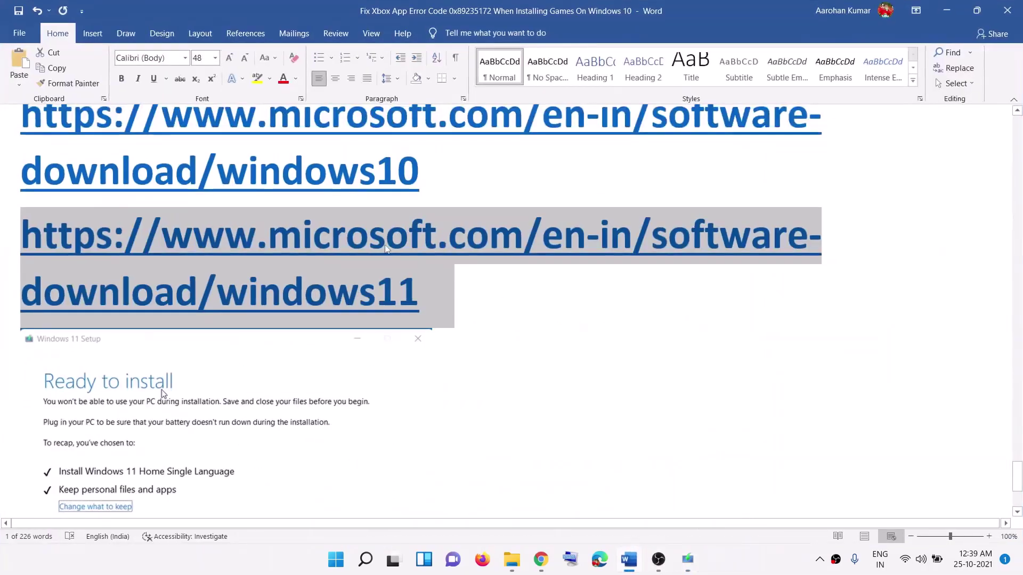
scroll(266, 373, down, 3)
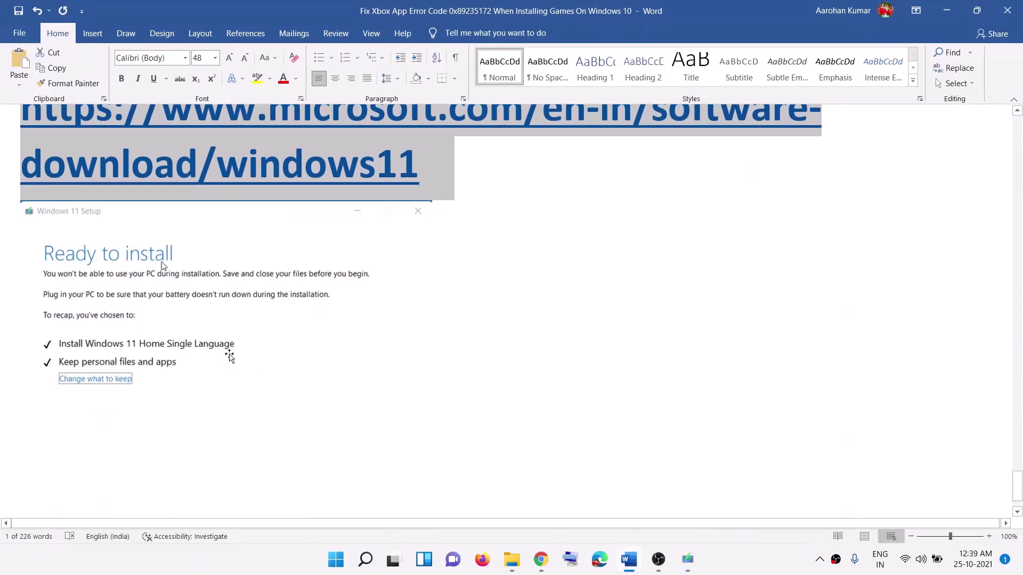
scroll(232, 356, down, 2)
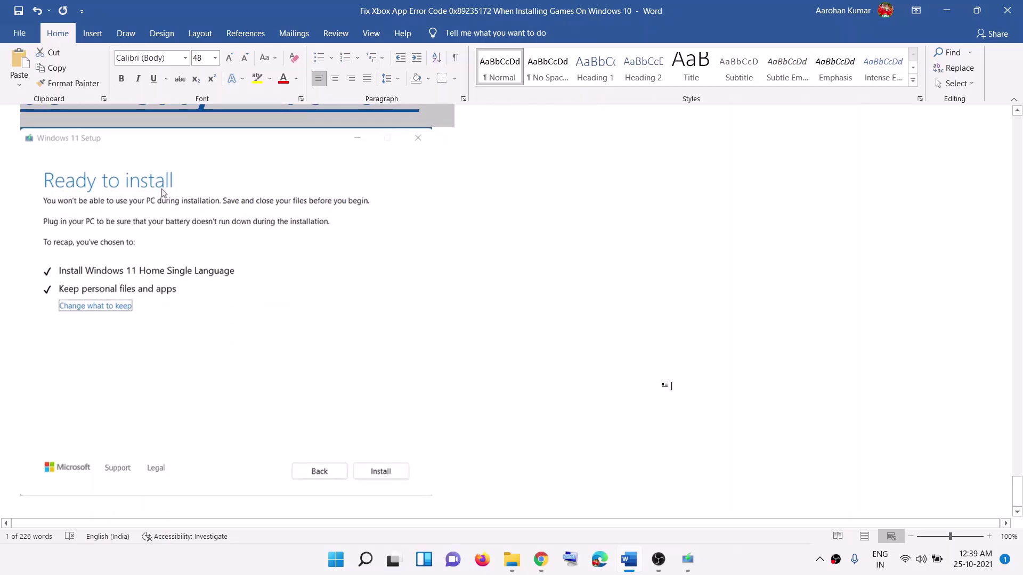
- Search Windows for xbox, open the Xbox app, and return to the Word document
click(336, 559)
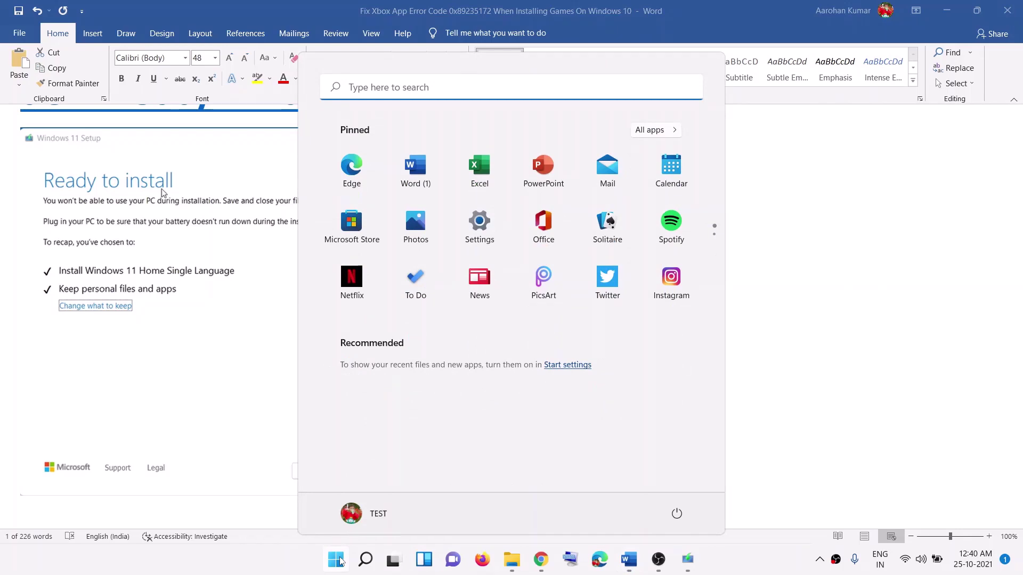
text(xbox)
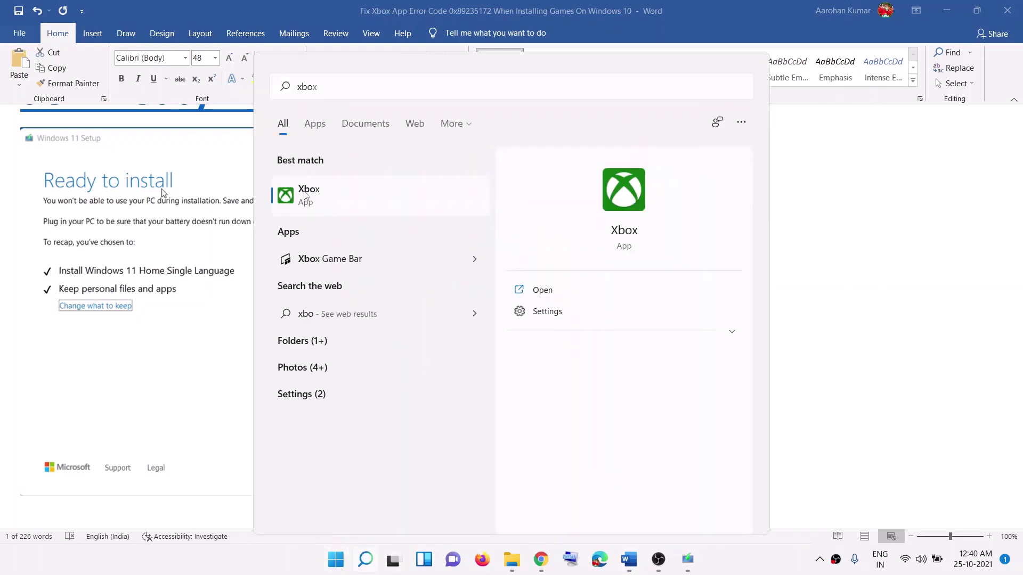
click(306, 195)
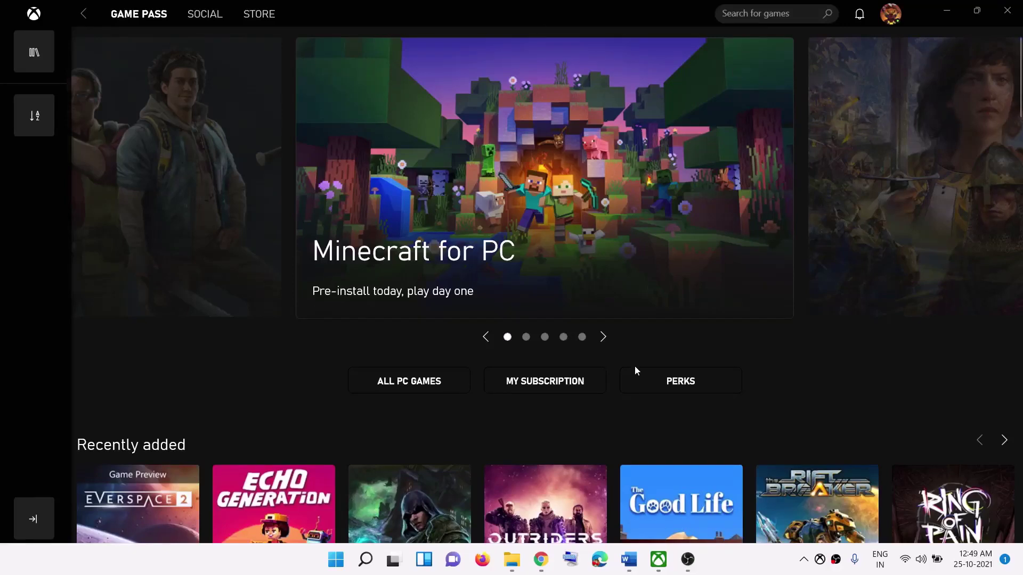
click(629, 558)
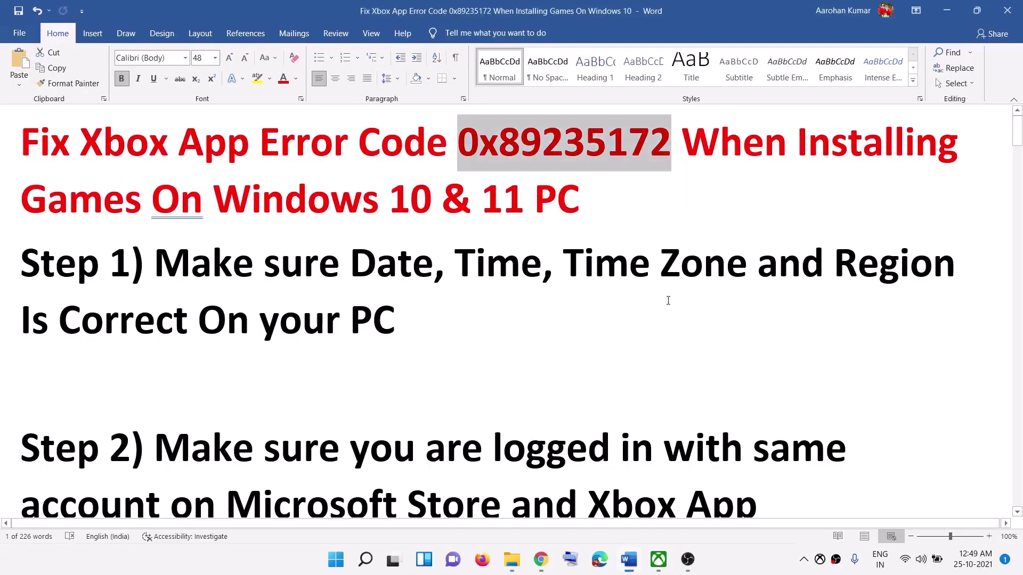